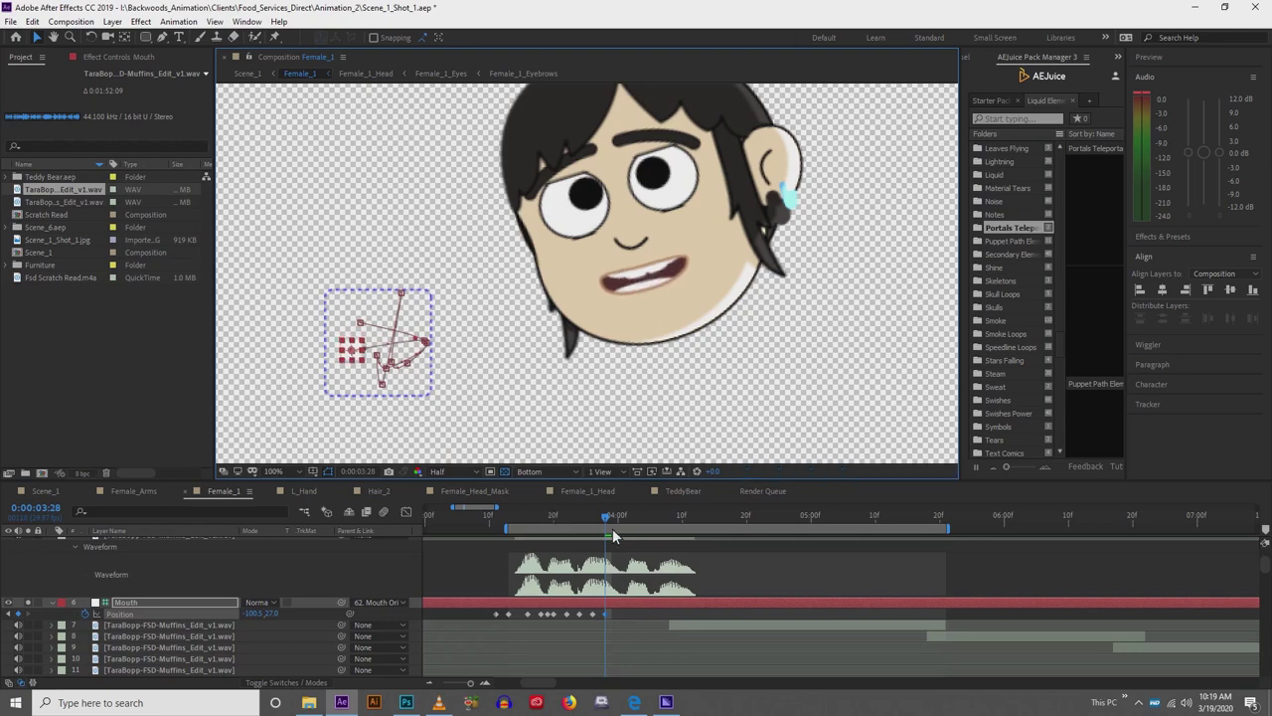
# Preview the mouth around four seconds, trying a toothy grin and a head turn with the controllers.
pyautogui.moveTo(608, 524); pyautogui.dragTo(618, 524)
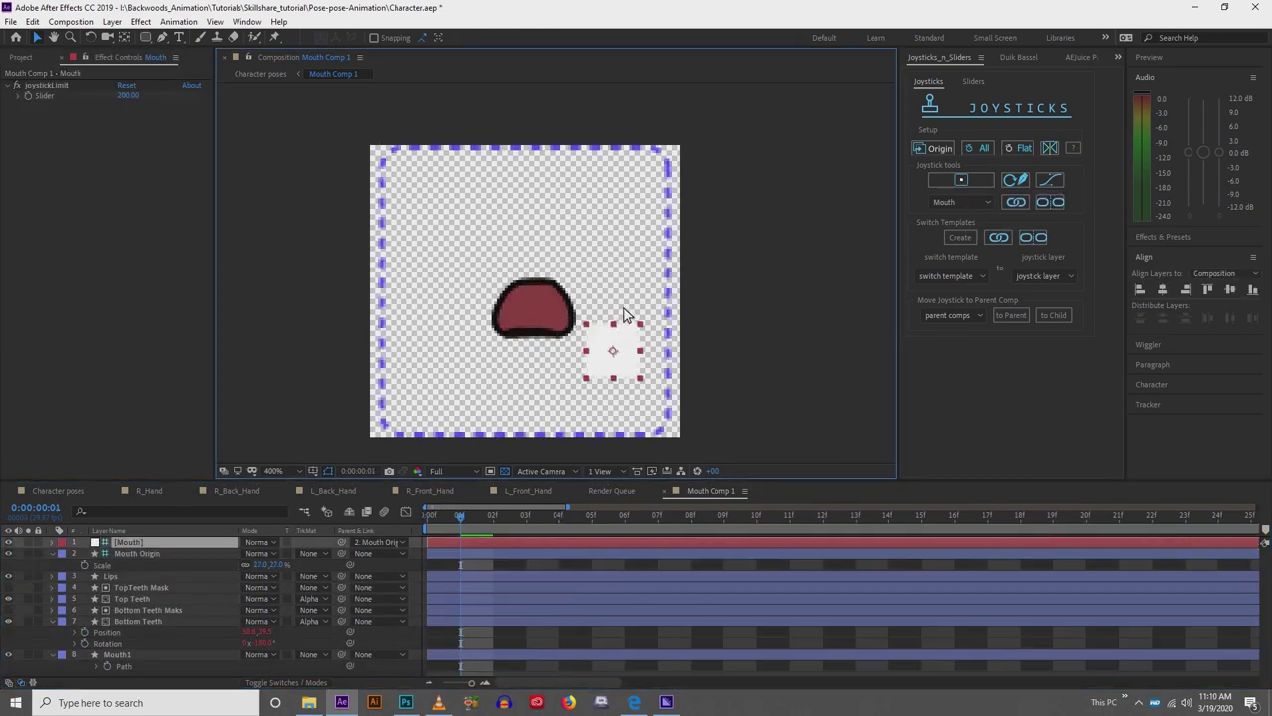
pyautogui.moveTo(636, 281); pyautogui.dragTo(533, 318)
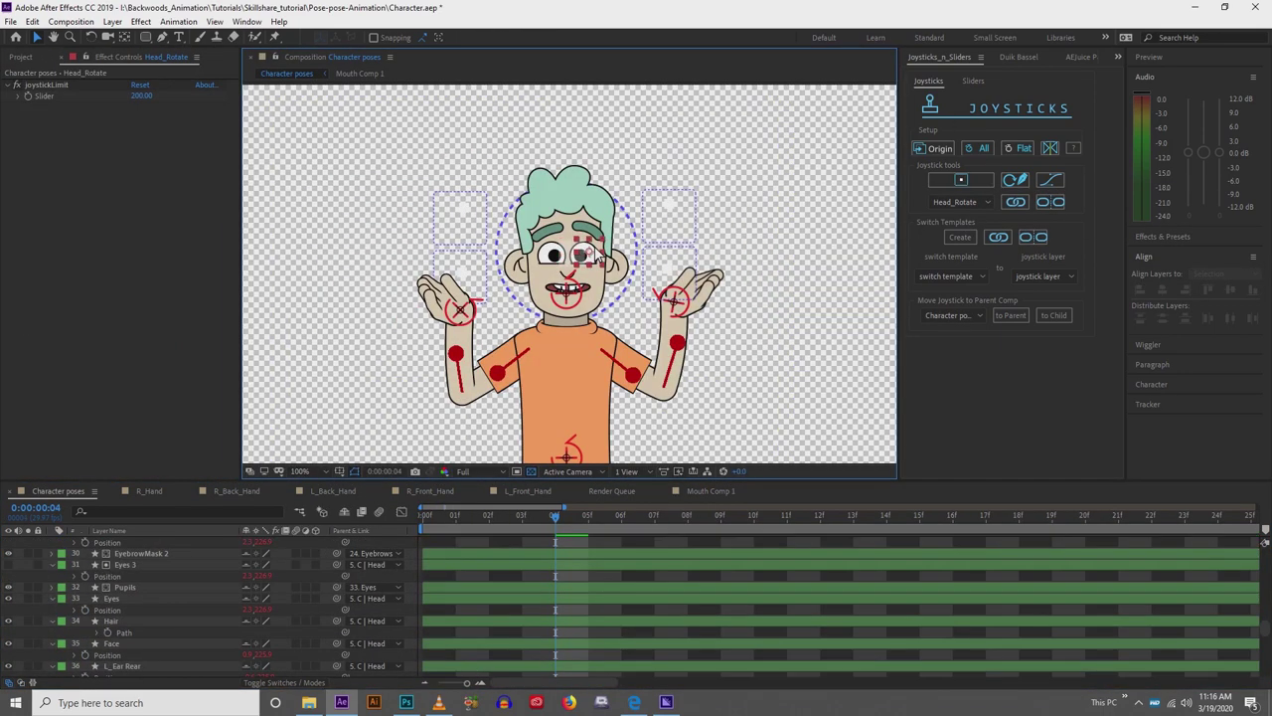
pyautogui.moveTo(577, 244); pyautogui.dragTo(611, 266)
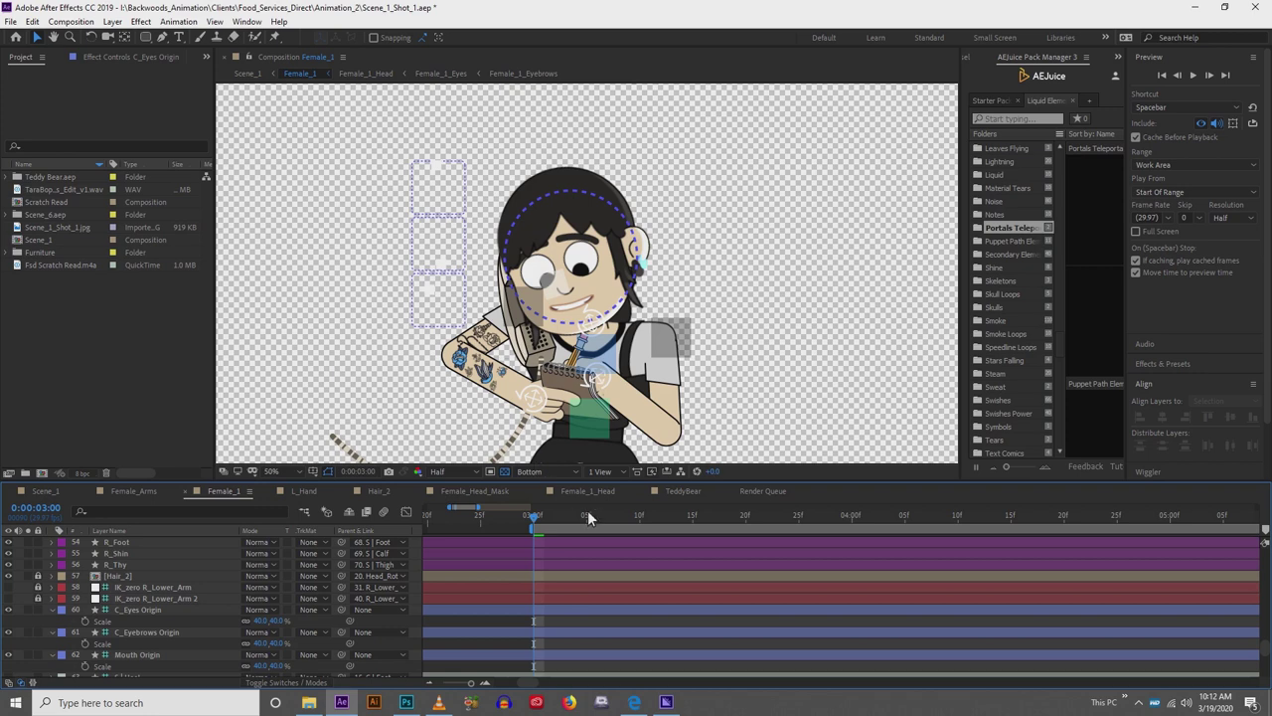
pyautogui.moveTo(533, 525); pyautogui.dragTo(931, 526)
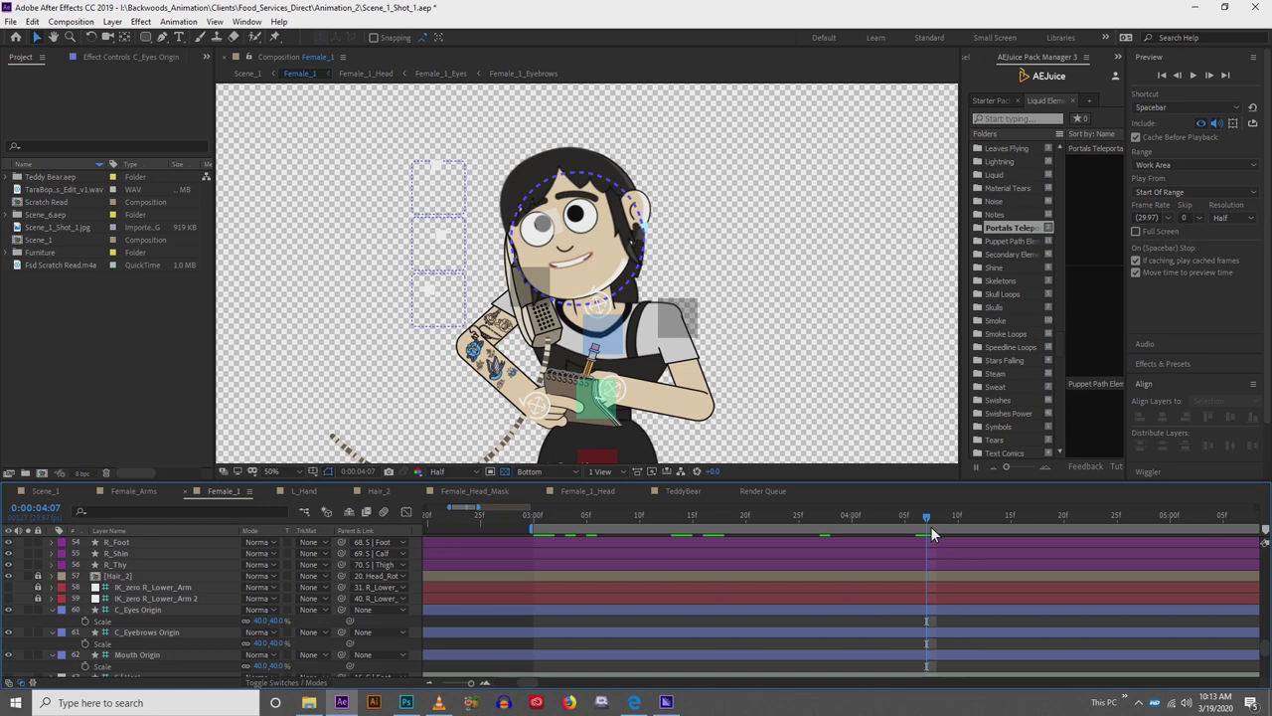
pyautogui.scroll(10, 567, 593)
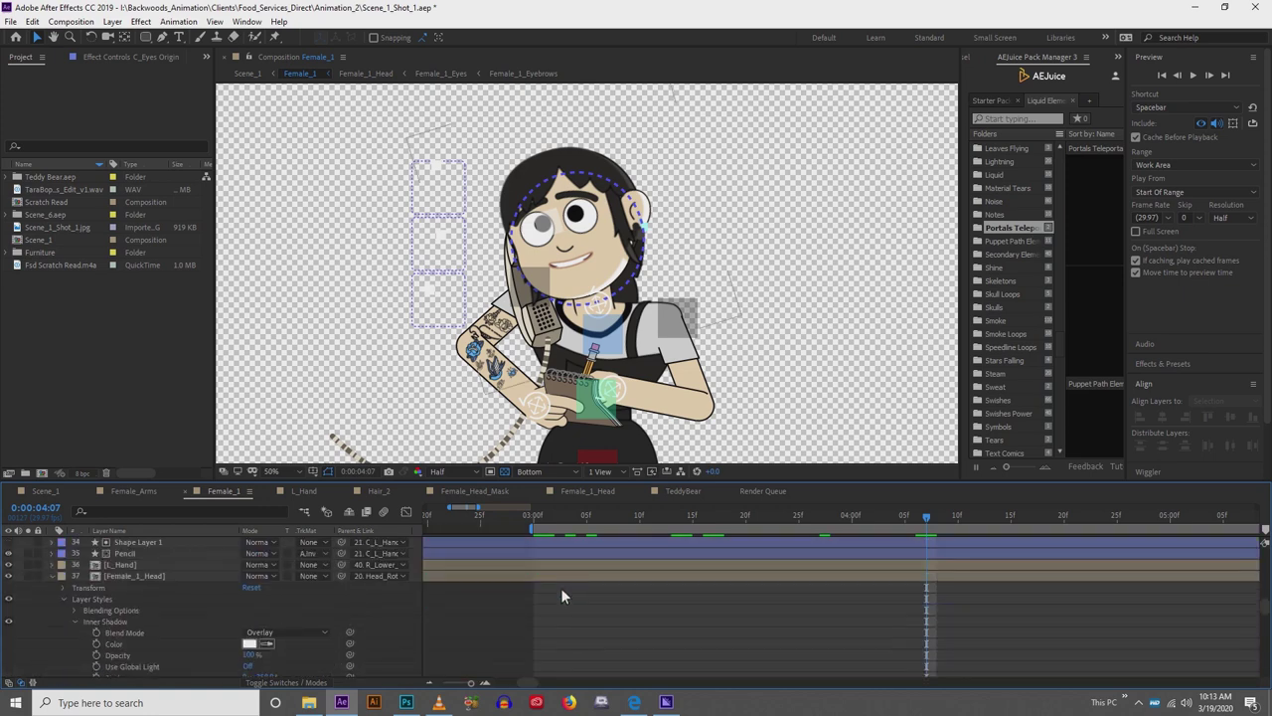
pyautogui.scroll(7, 558, 594)
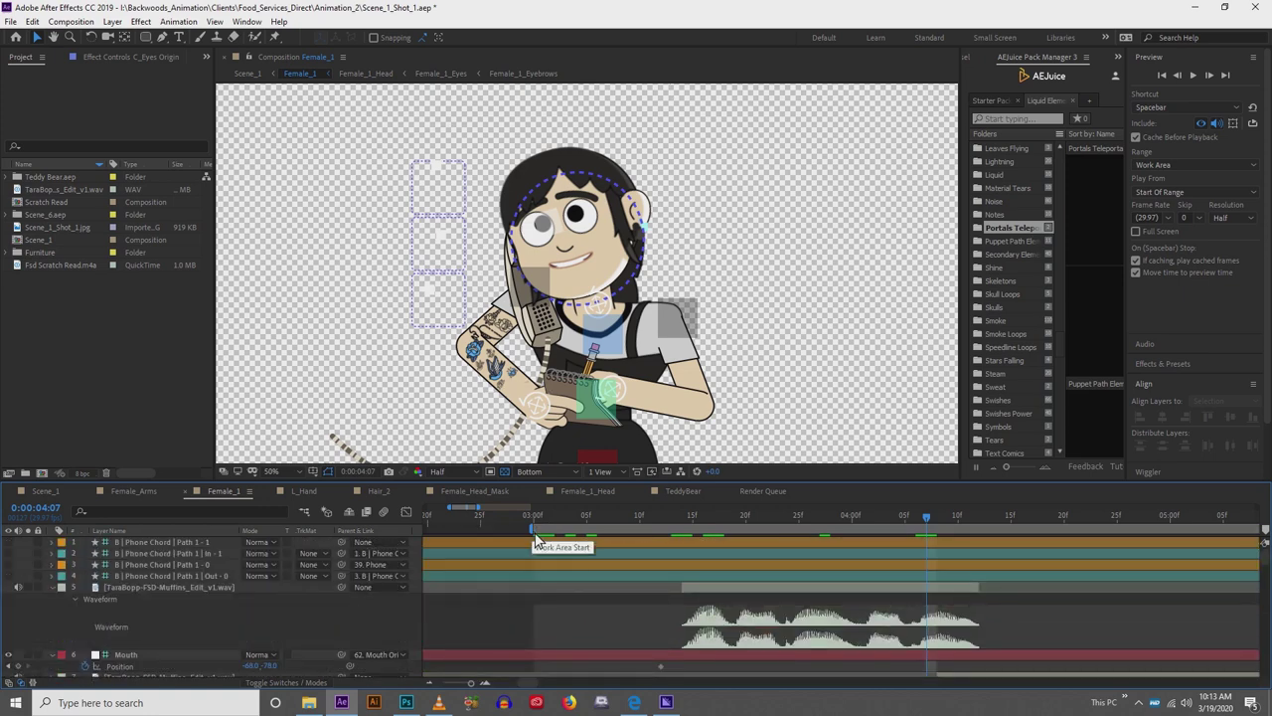
pyautogui.click(44, 337)
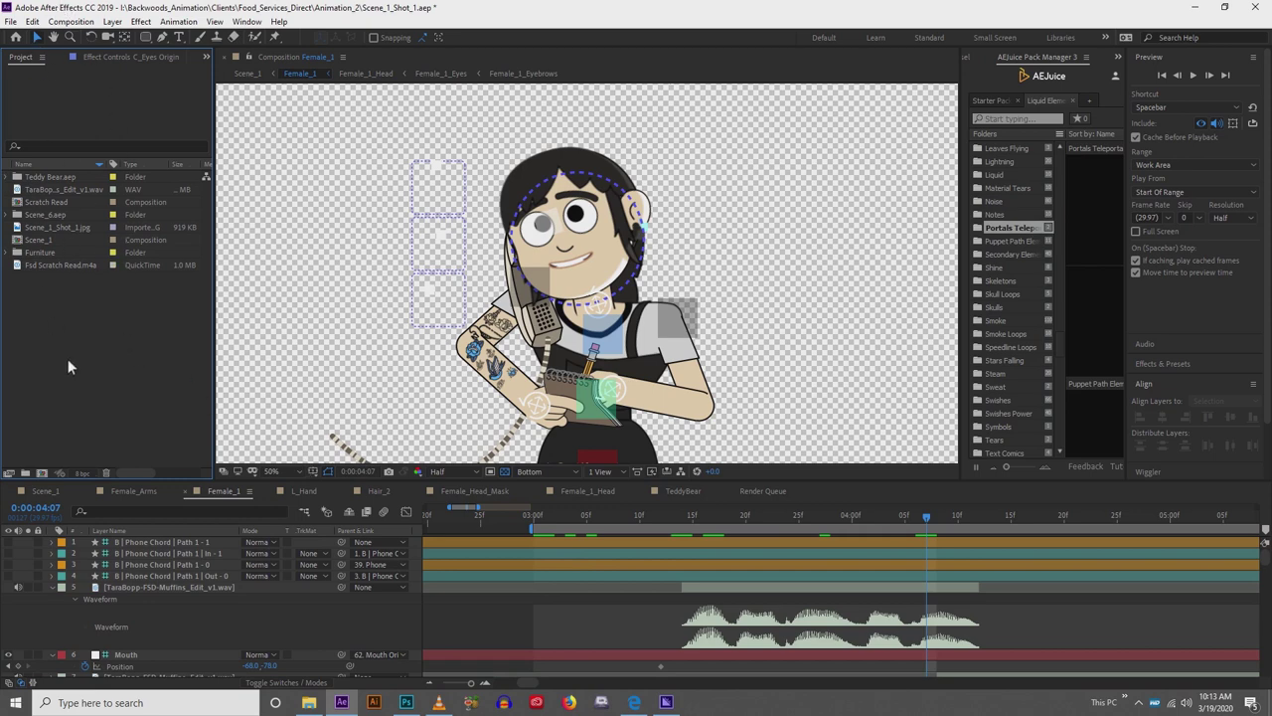
pyautogui.click(10, 20)
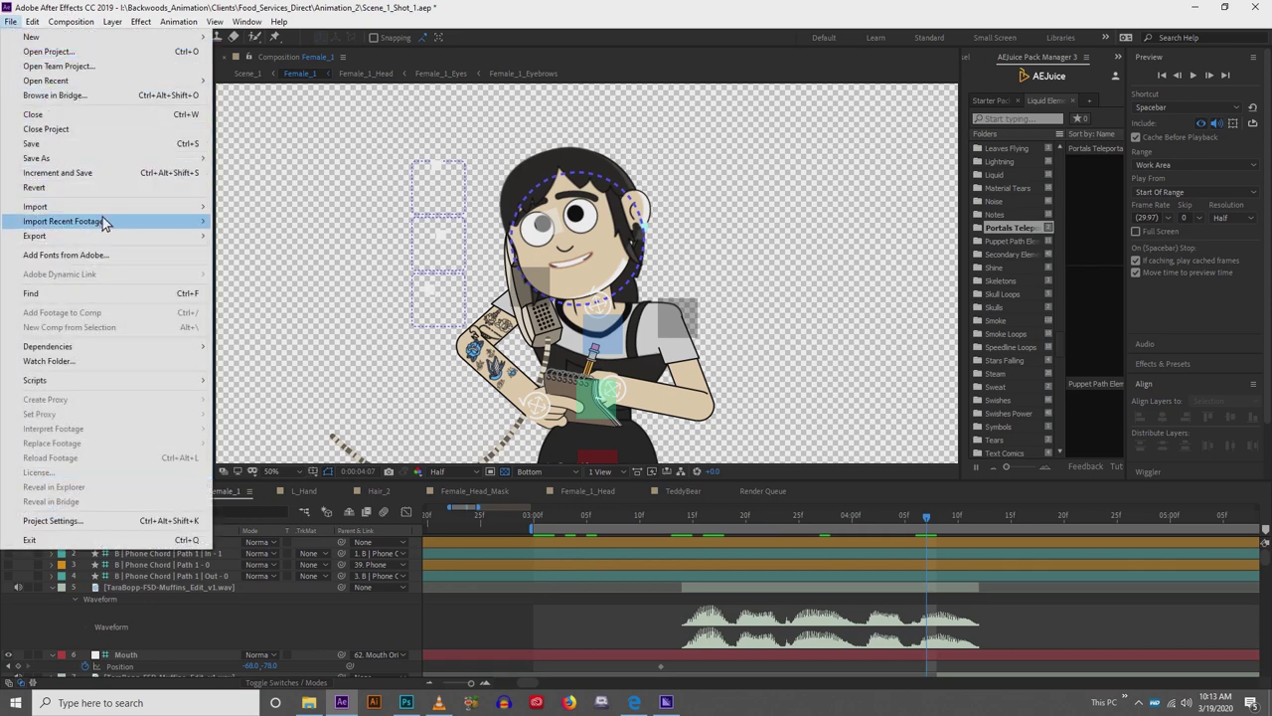
pyautogui.moveTo(196, 219)
pyautogui.click(319, 209)
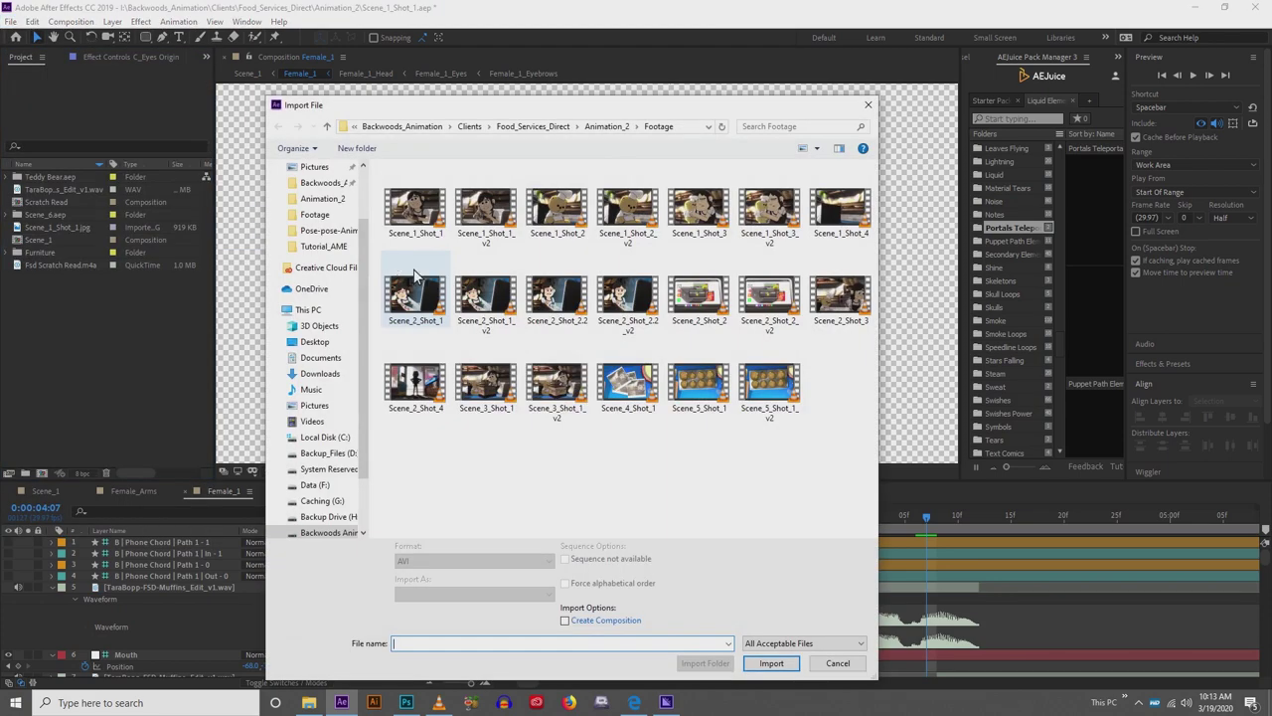
pyautogui.click(614, 127)
pyautogui.scroll(-5, 759, 380)
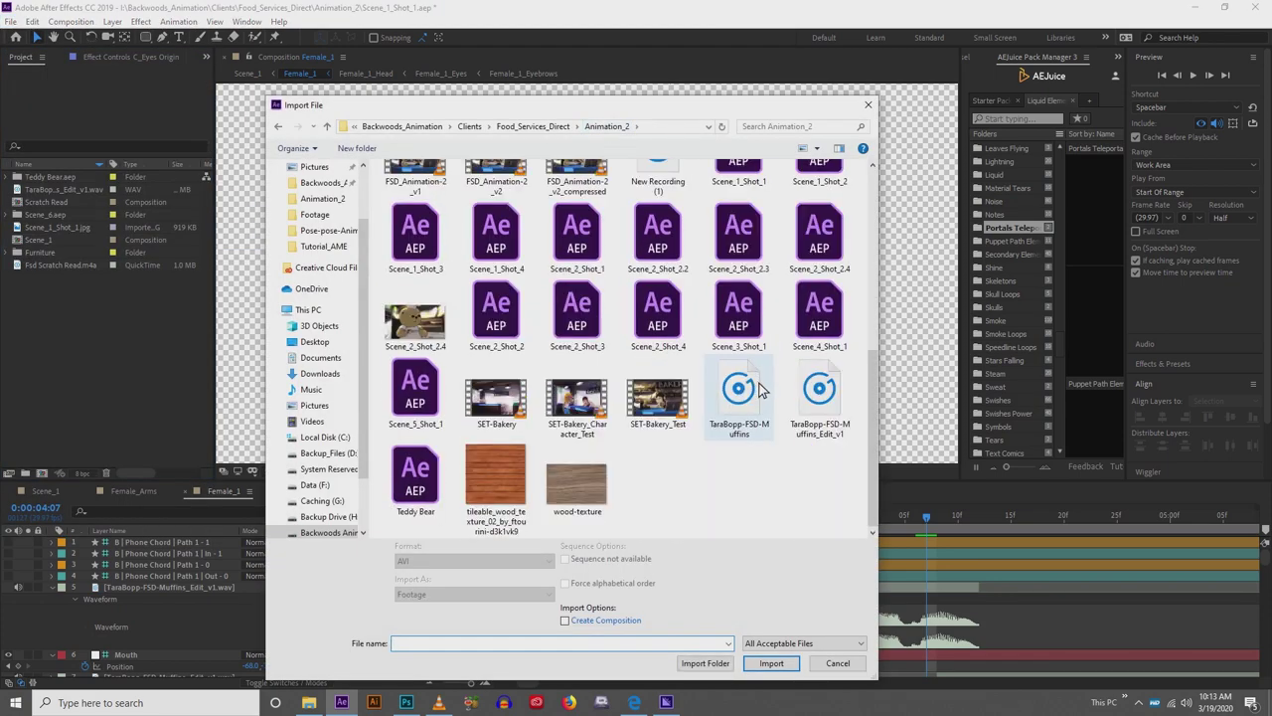
pyautogui.click(819, 404)
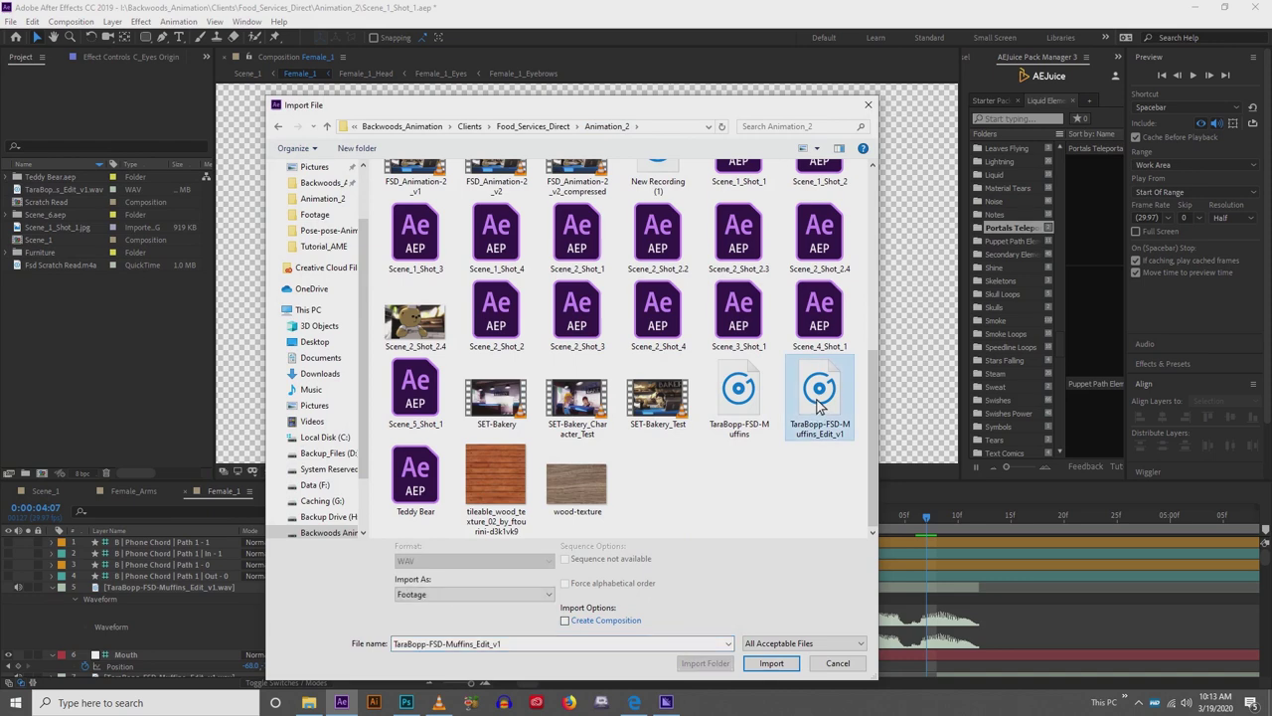
pyautogui.doubleClick(819, 405)
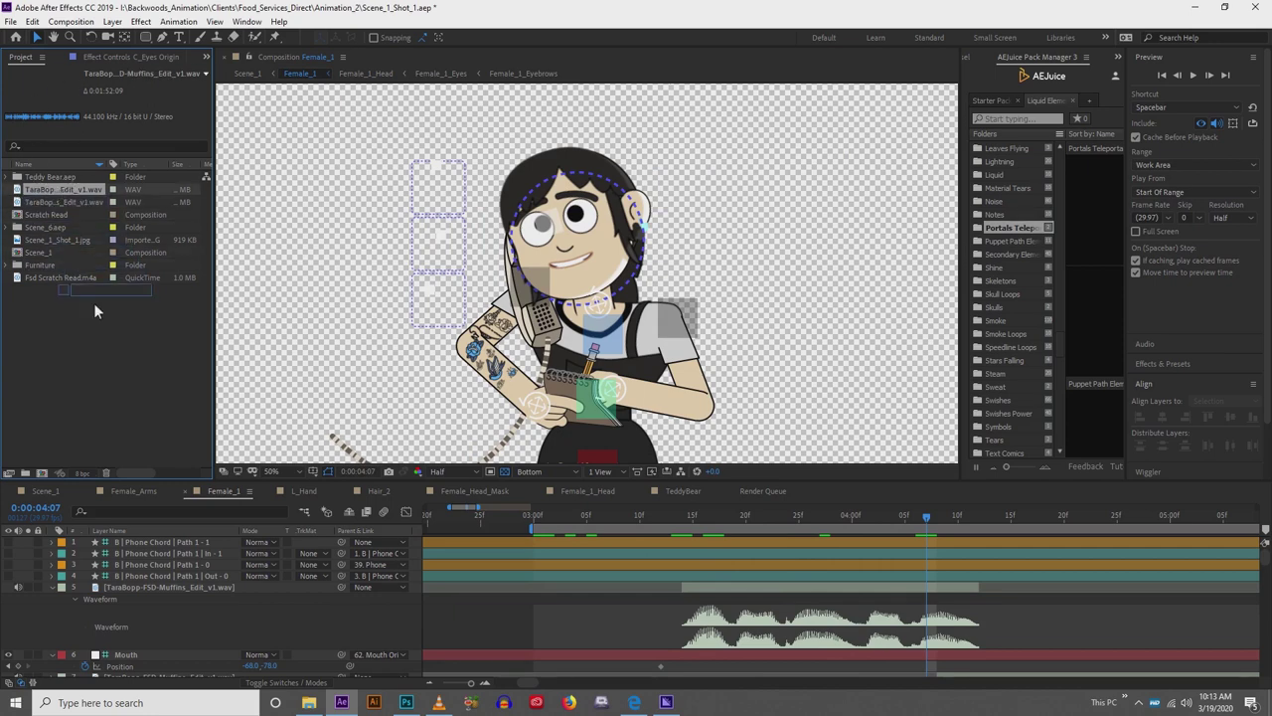
pyautogui.moveTo(238, 537); pyautogui.dragTo(541, 586)
pyautogui.scroll(-2, 607, 584)
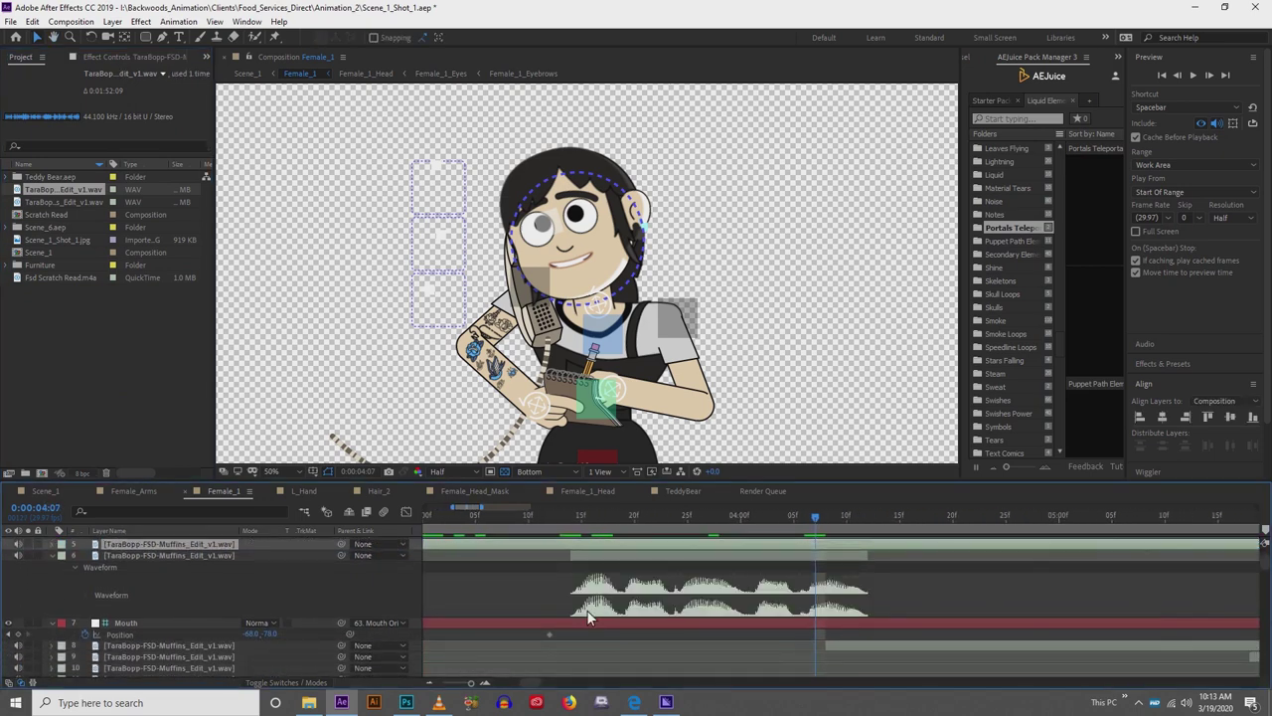
pyautogui.scroll(2, 537, 567)
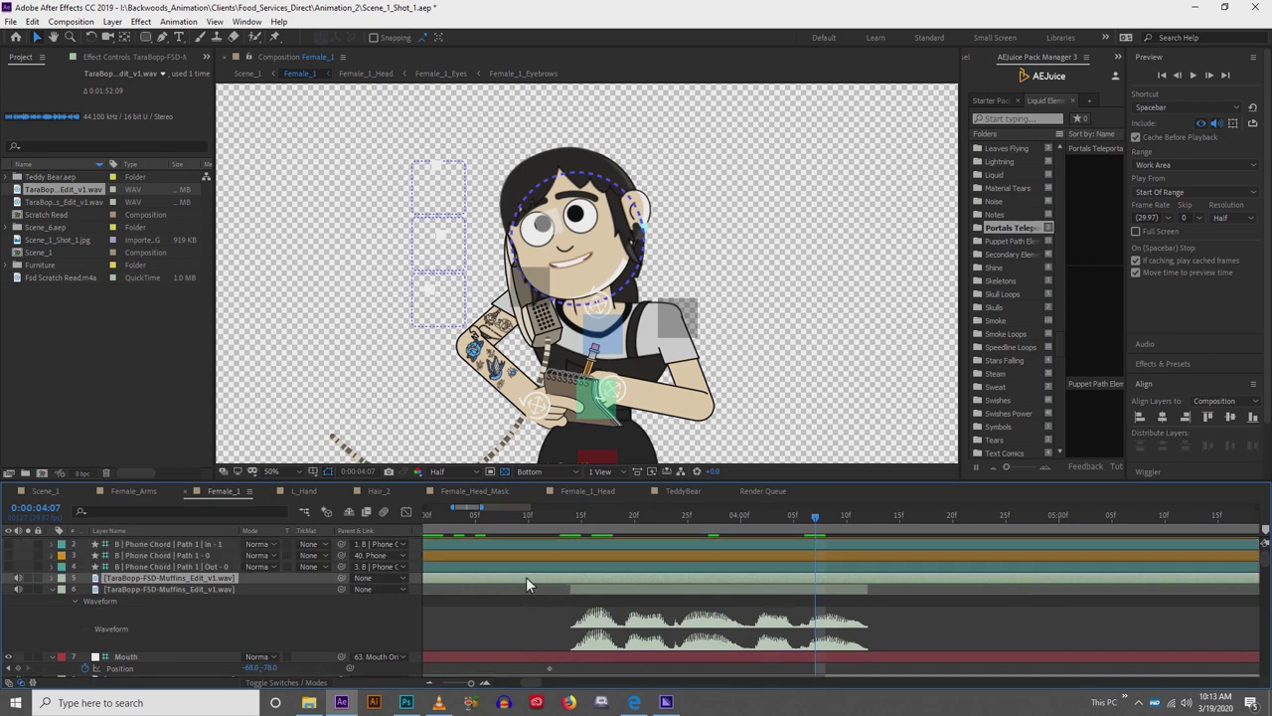
pyautogui.press('Delete')
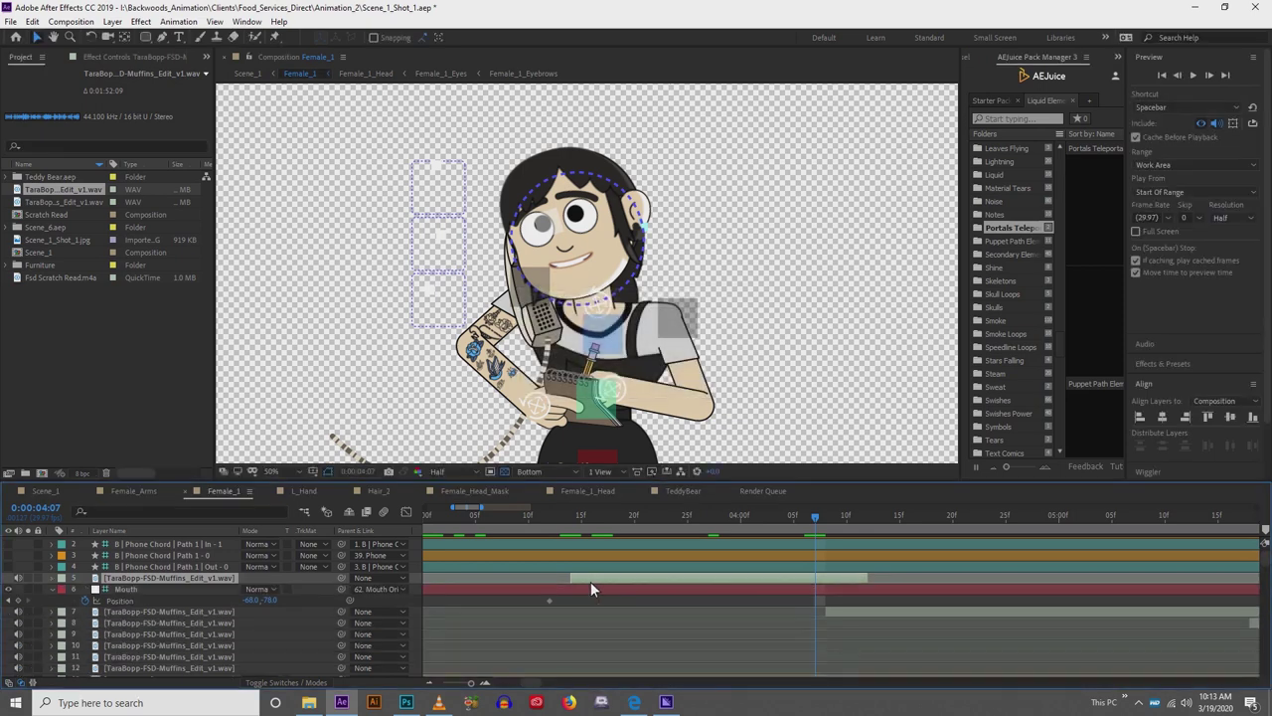
pyautogui.press('l')
pyautogui.press('l')
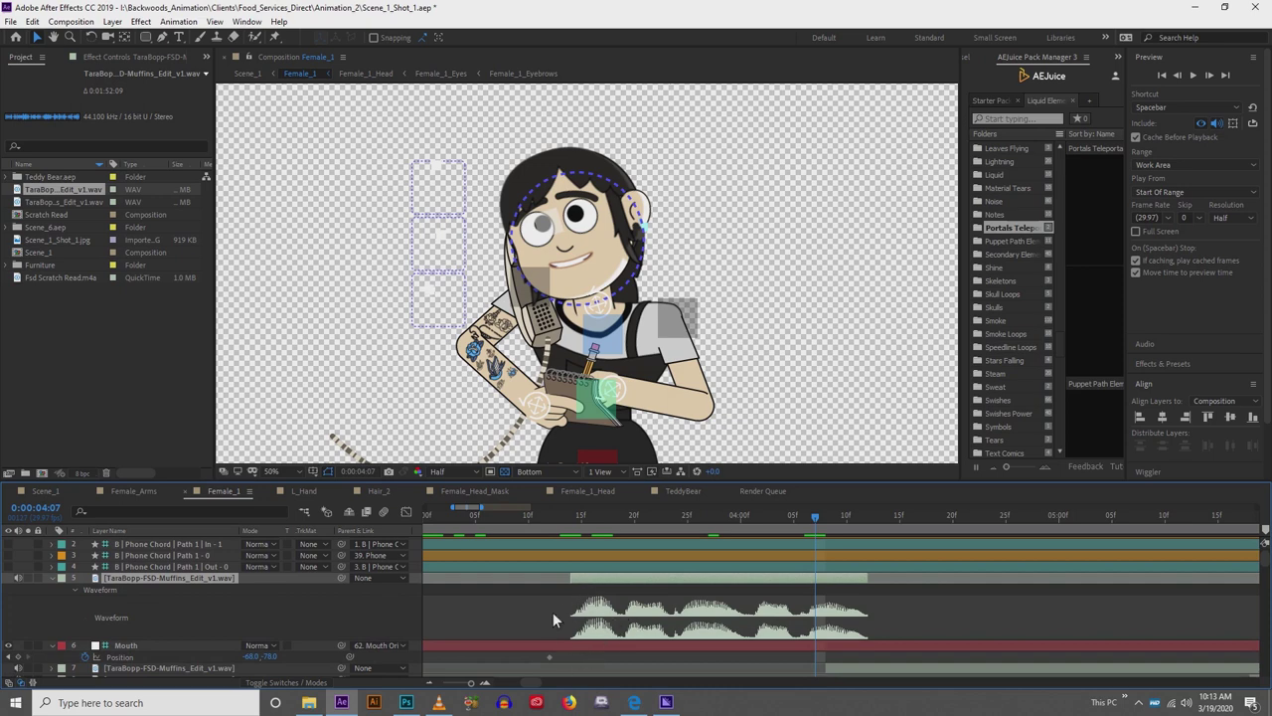
pyautogui.scroll(-1, 517, 577)
pyautogui.click(530, 516)
pyautogui.moveTo(534, 520); pyautogui.dragTo(562, 523)
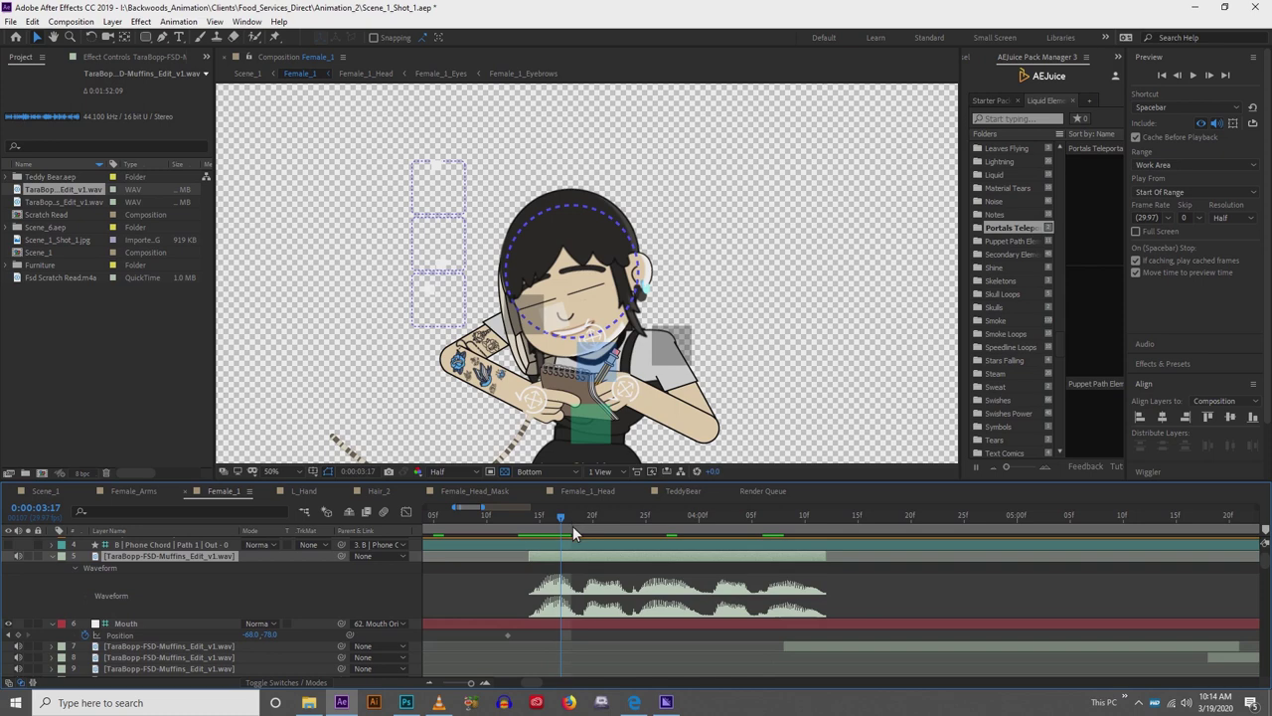
pyautogui.moveTo(560, 516); pyautogui.dragTo(544, 565)
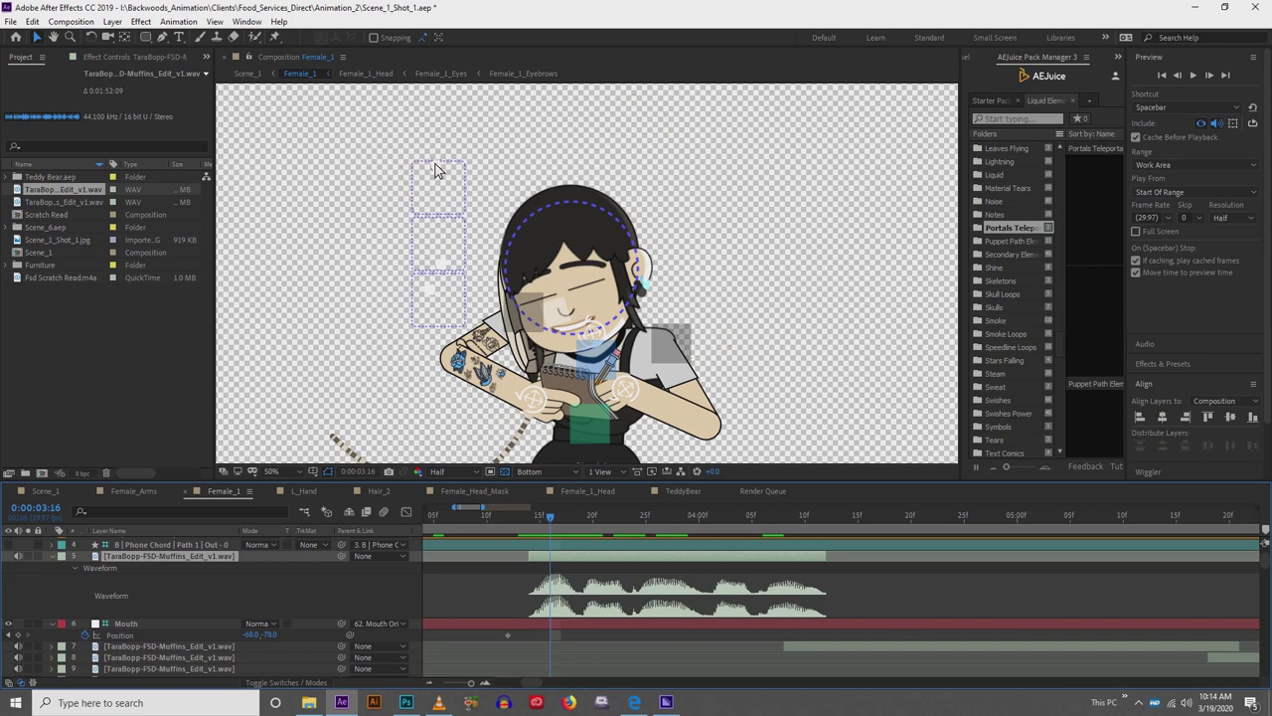
# Undo a trial mouth move, then reveal the dialogue layer's Audio Levels property.
pyautogui.moveTo(433, 299)
pyautogui.mouseDown()
pyautogui.moveTo(444, 307)
pyautogui.moveTo(429, 298)
pyautogui.moveTo(432, 323)
pyautogui.mouseUp()
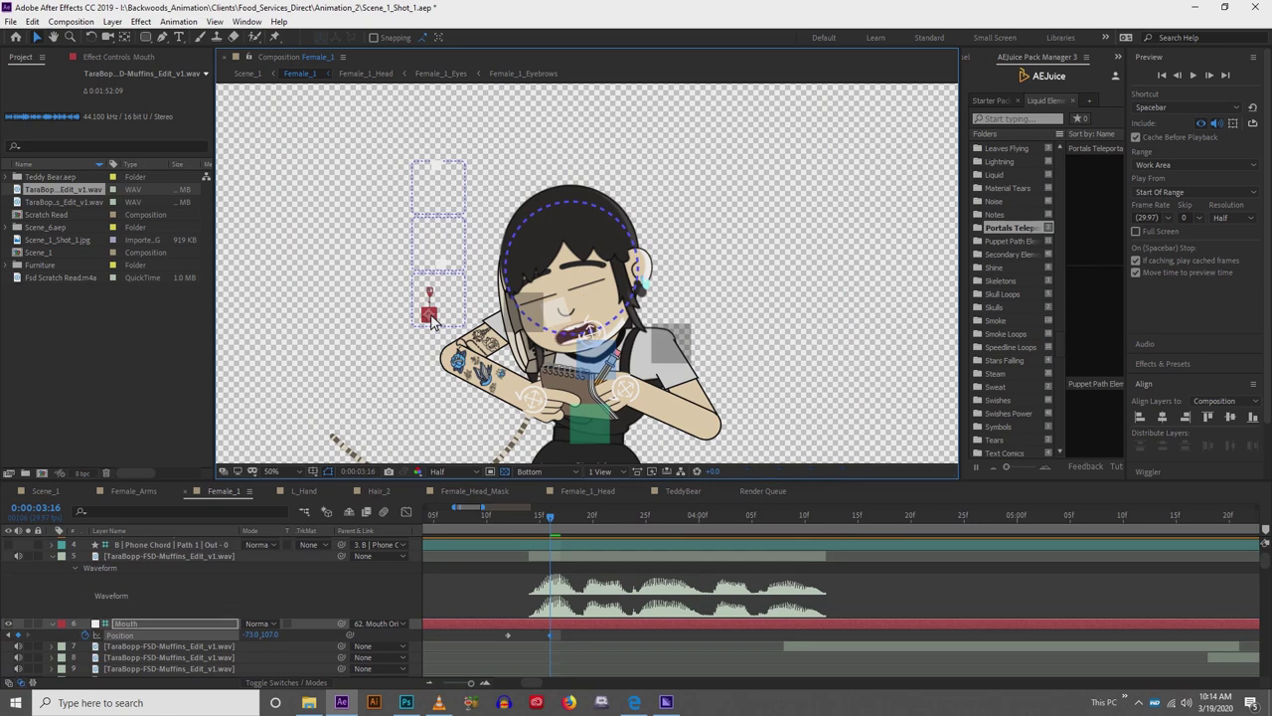
pyautogui.hotkey('ctrl', 'z')
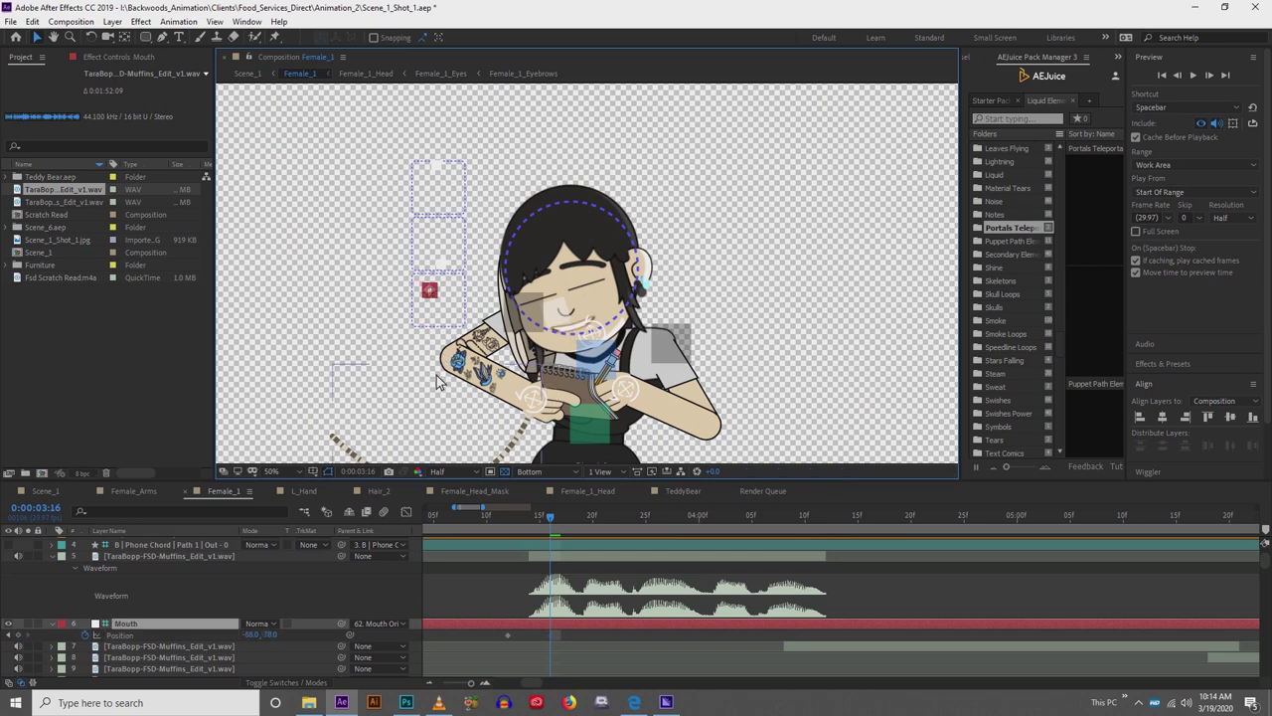
pyautogui.press('p')
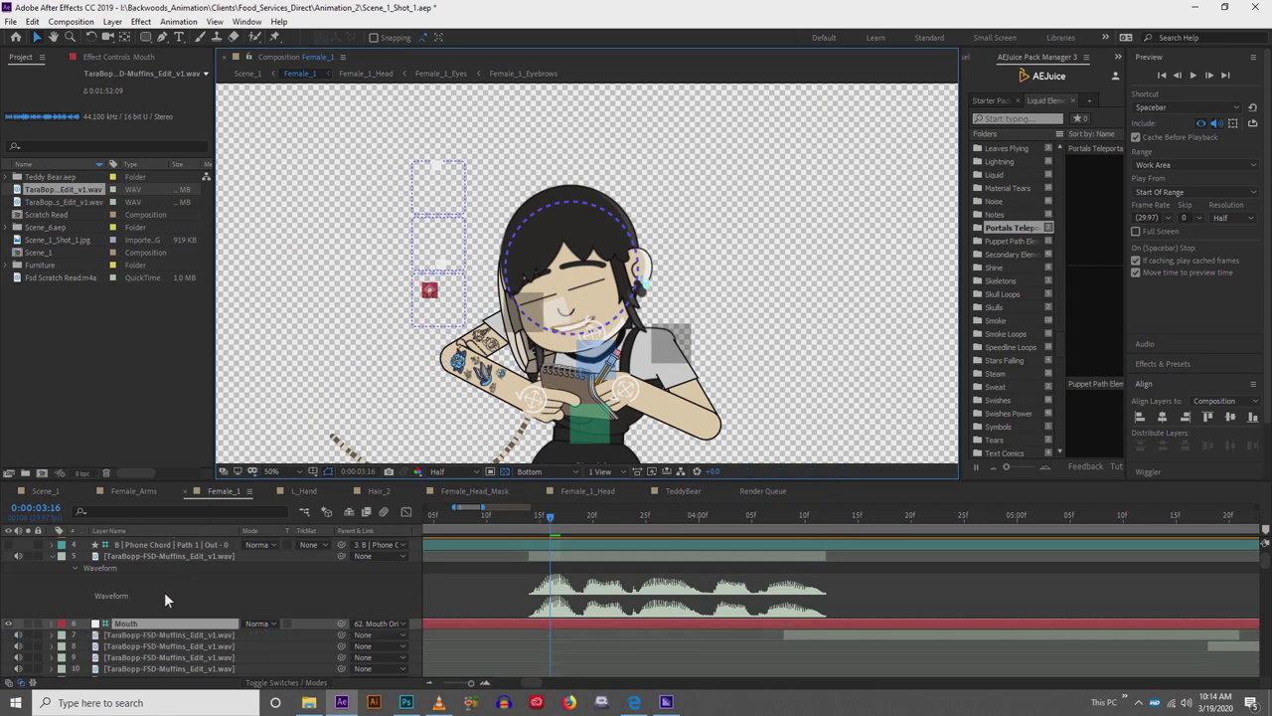
pyautogui.click(167, 548)
pyautogui.click(167, 556)
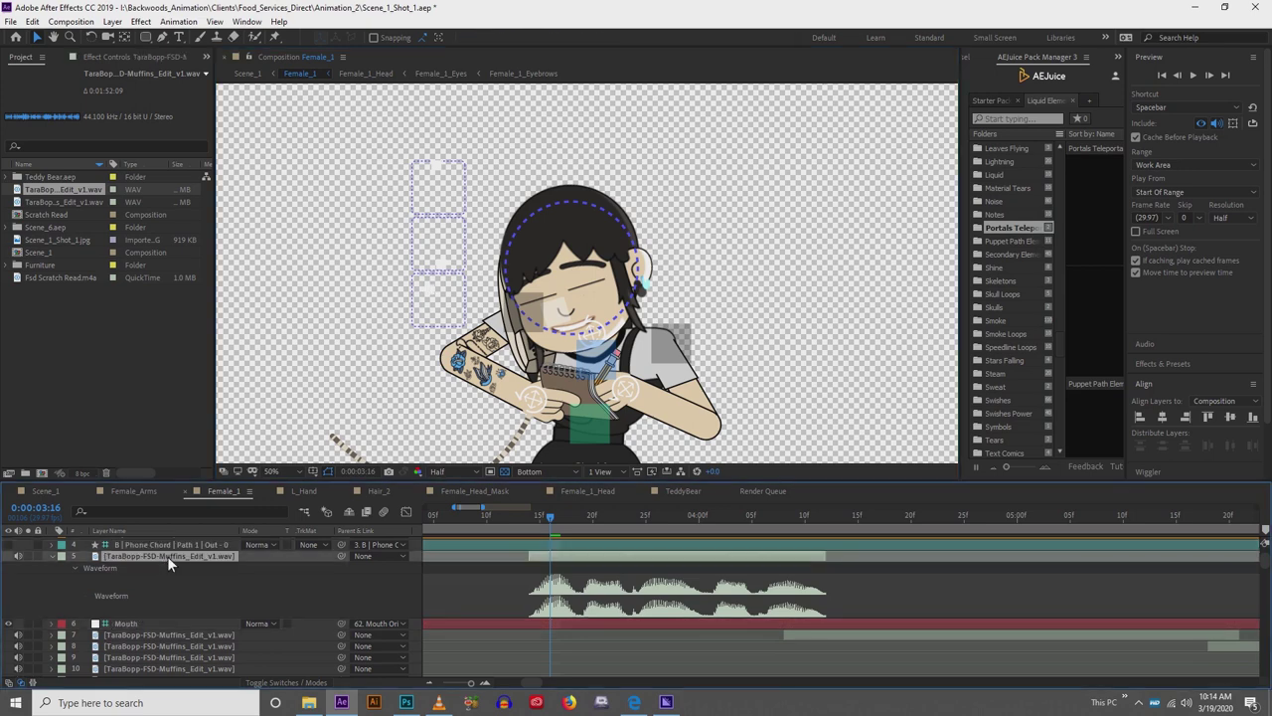
pyautogui.press('l')
pyautogui.press('l')
pyautogui.press('l')
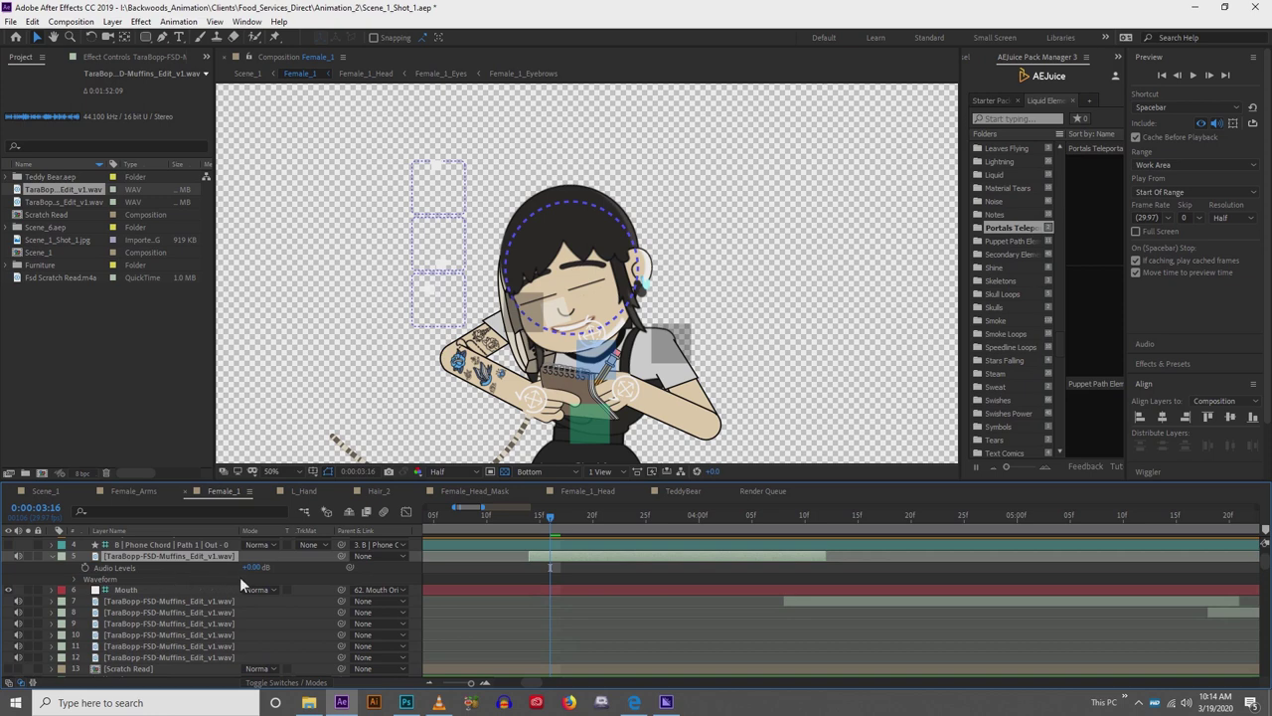
# Test Audio Levels at +12 dB and +6 dB, undoing both back to +0.00 dB.
pyautogui.moveTo(253, 572); pyautogui.dragTo(269, 572)
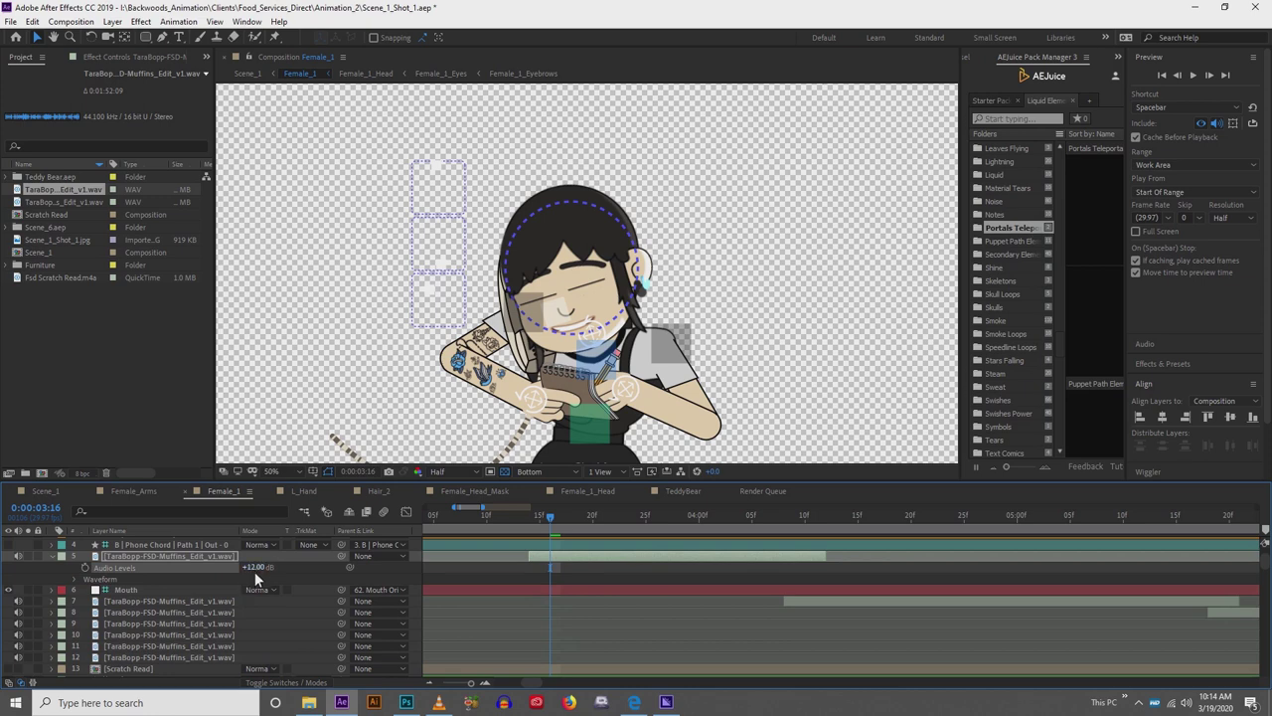
pyautogui.hotkey('ctrl', 'z')
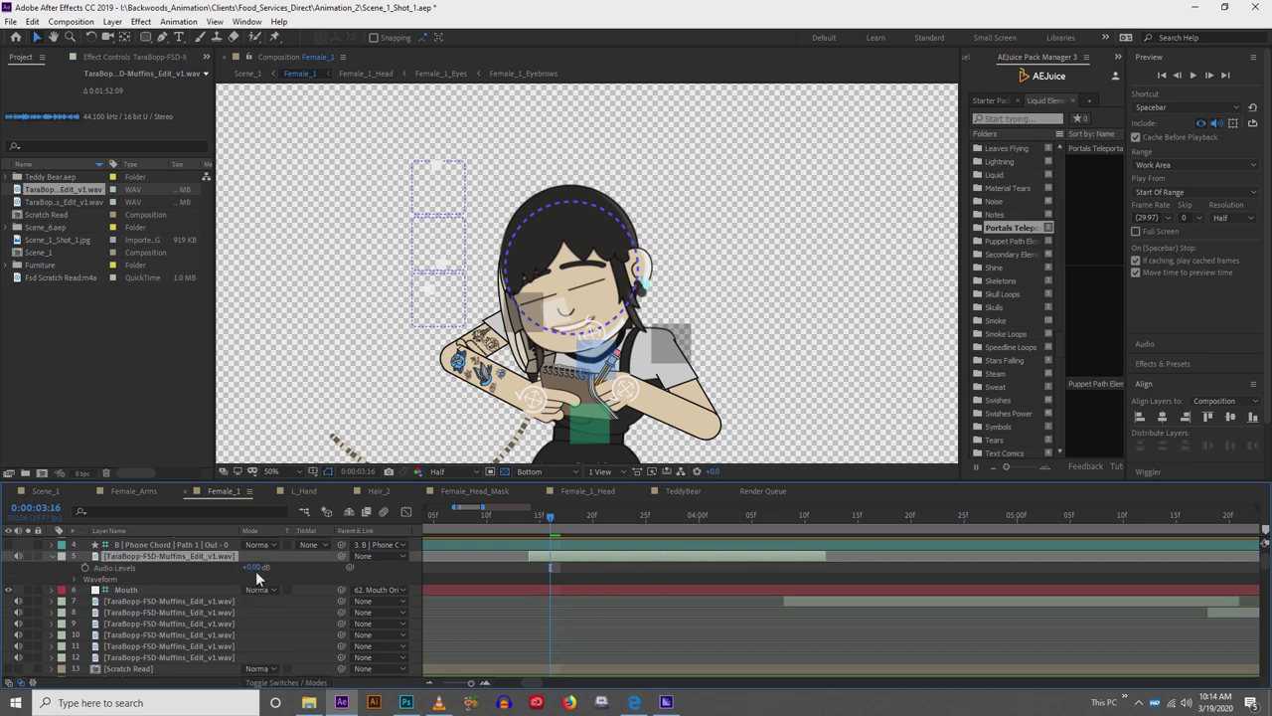
pyautogui.click(257, 571)
pyautogui.write('6')
pyautogui.press('Return')
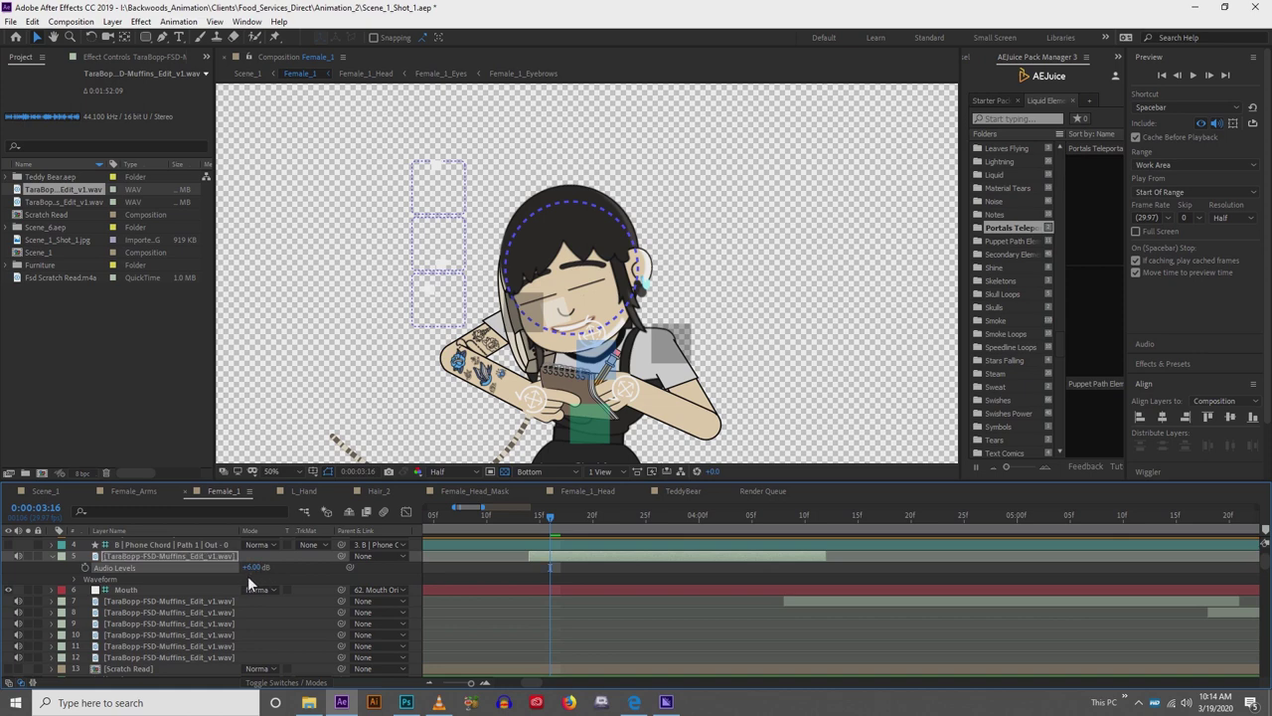
pyautogui.hotkey('ctrl', 'z')
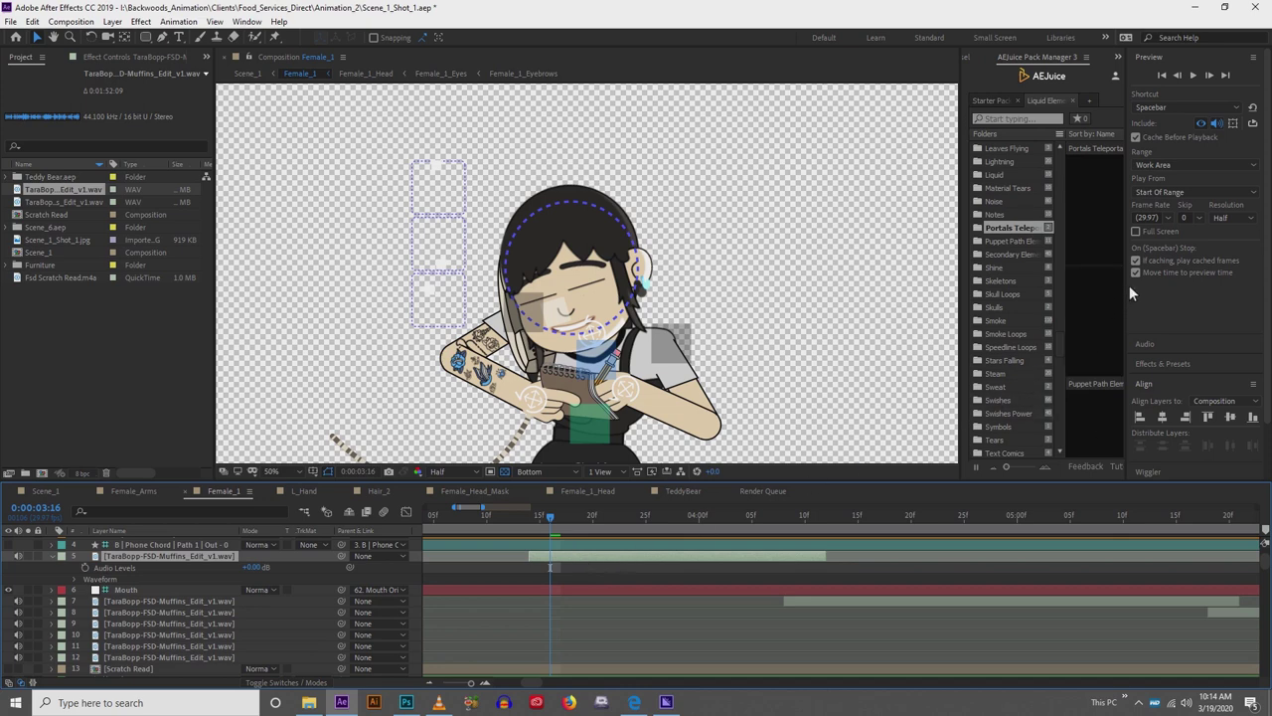
# Collapse the Preview panel, show the audio meters, and go to 0:00:03:13.
pyautogui.click(1149, 62)
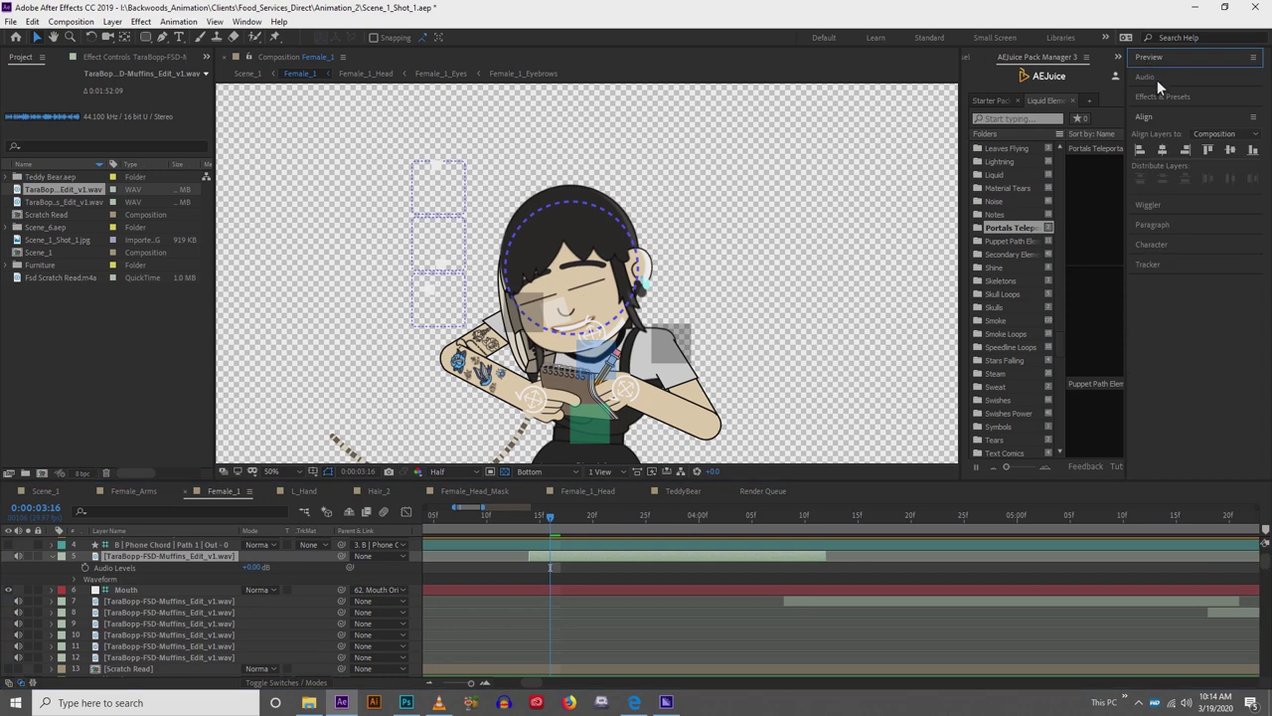
pyautogui.click(1145, 76)
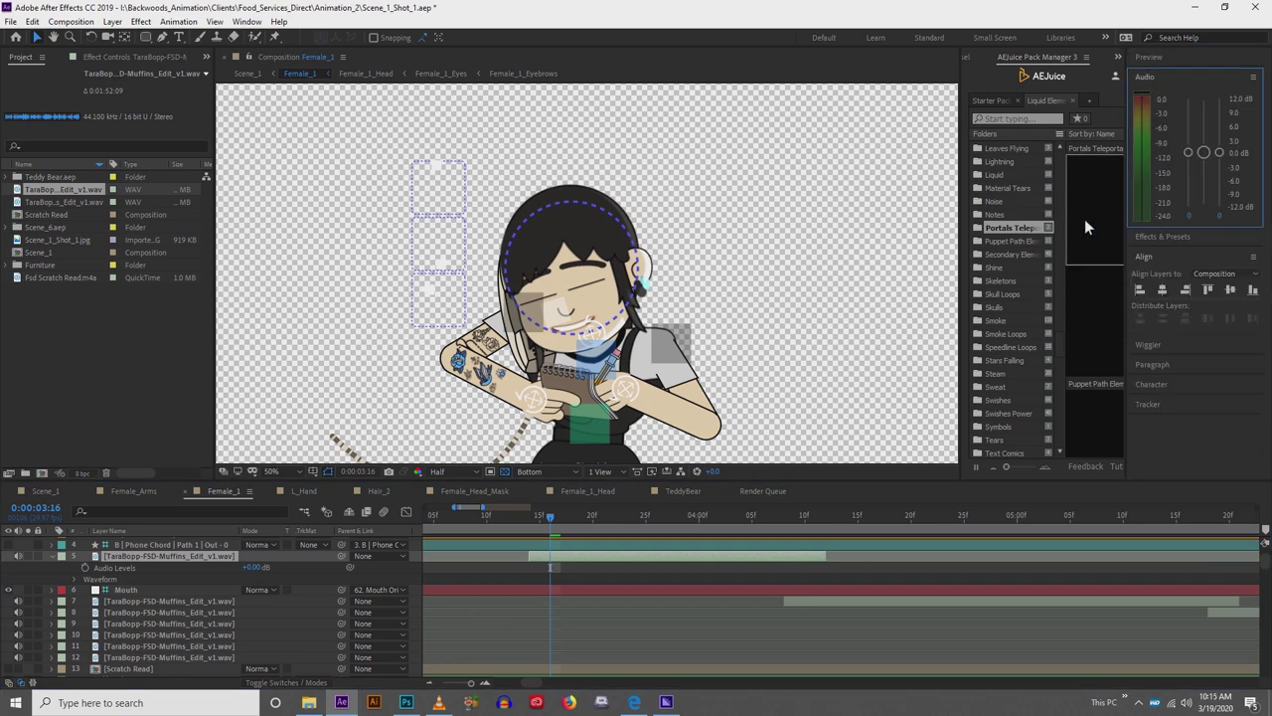
pyautogui.click(525, 520)
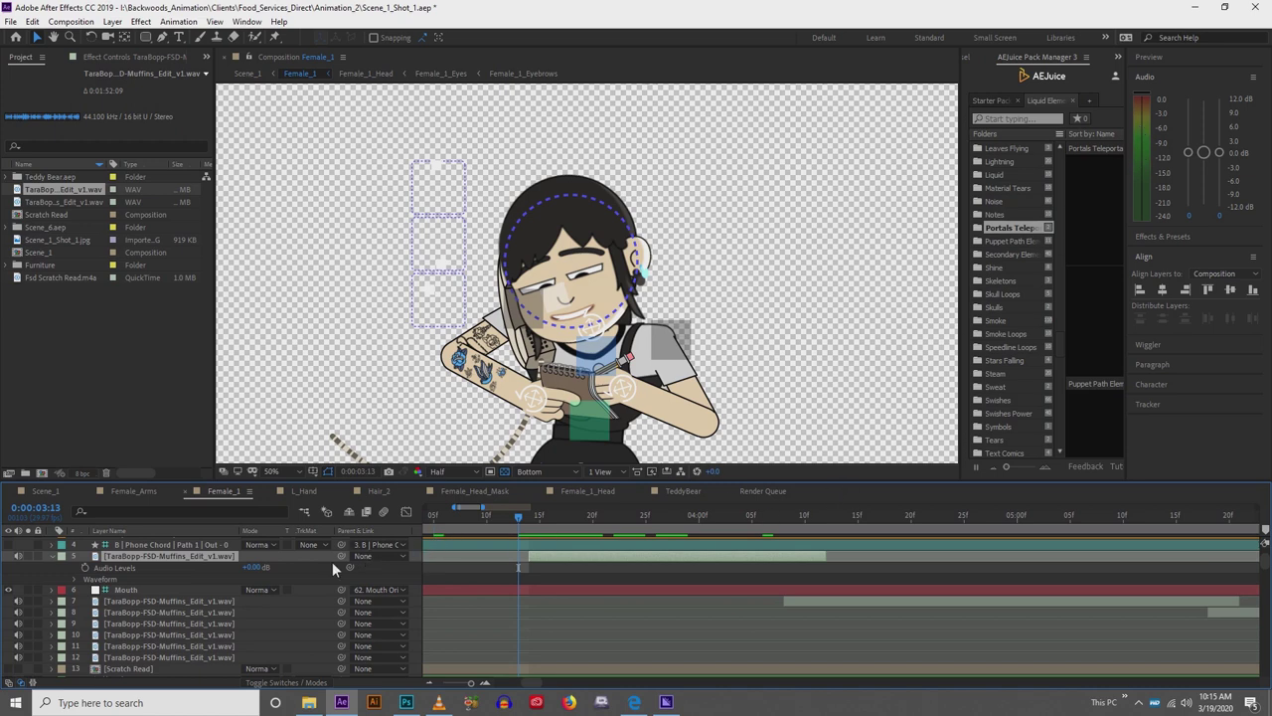
# Preview the dialogue at -10 dB Audio Levels, then reset it to +0.00 dB.
pyautogui.moveTo(260, 572); pyautogui.dragTo(245, 576)
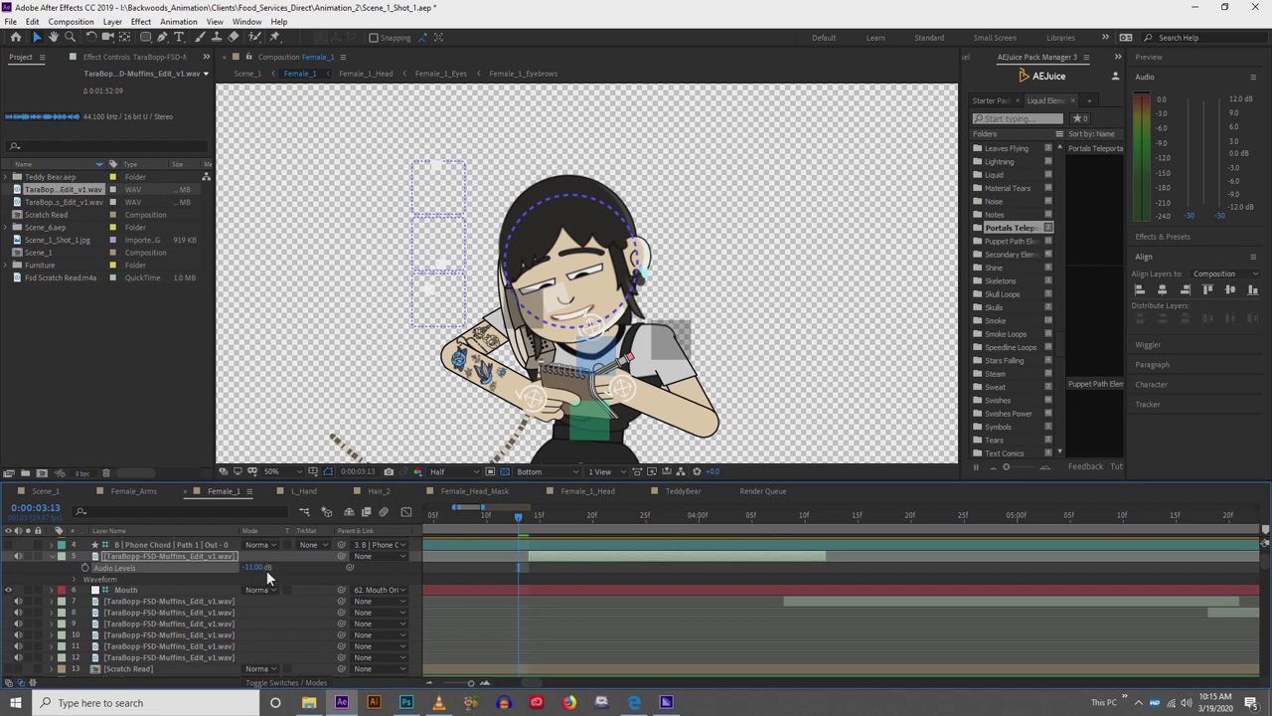
pyautogui.write('-10')
pyautogui.press('Return')
pyautogui.press('space')
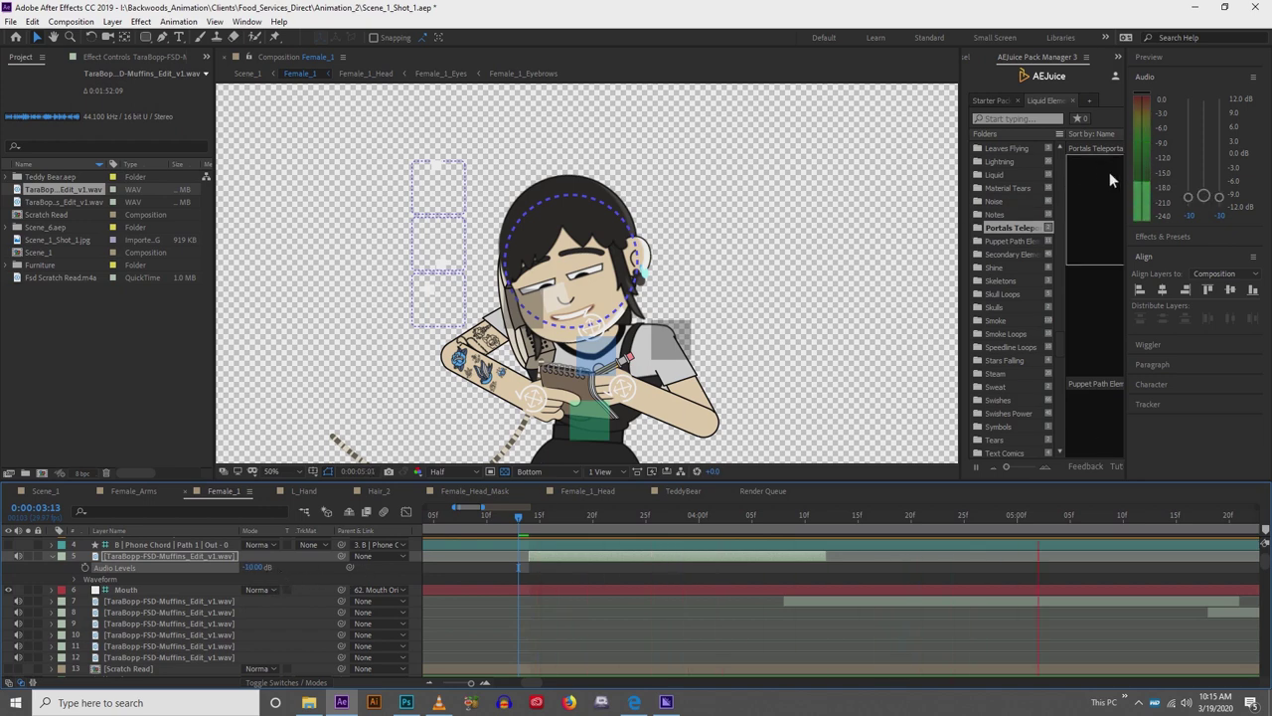
pyautogui.press('space')
pyautogui.press('space')
pyautogui.click(256, 567)
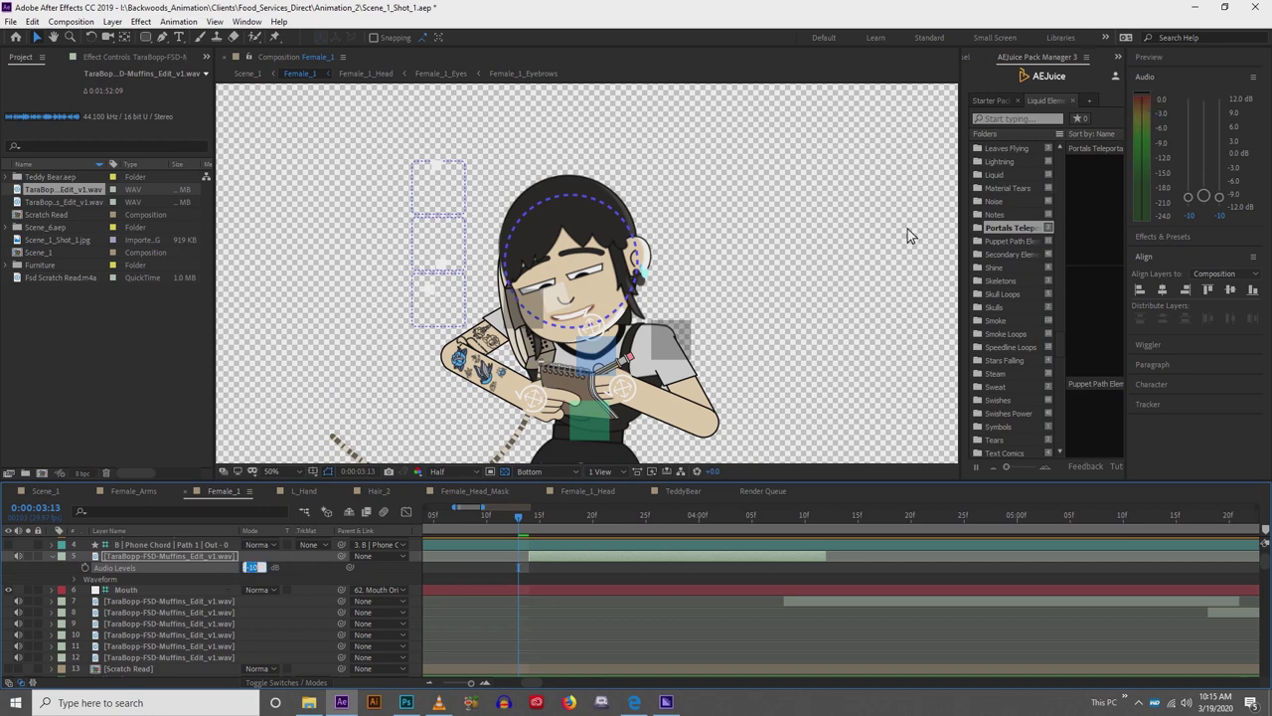
pyautogui.press('Return')
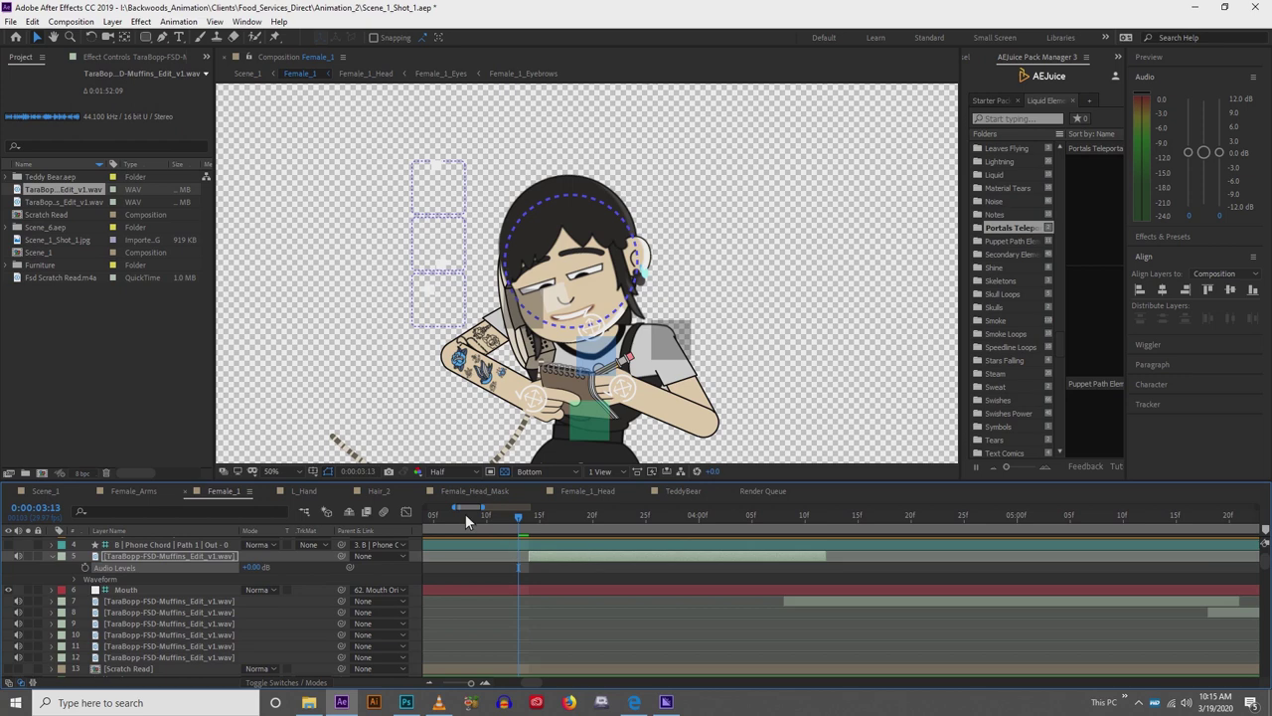
# Preview the dialogue, zoom the timeline out, scrub to about 0:00:05:00, and show its waveform.
pyautogui.press('space')
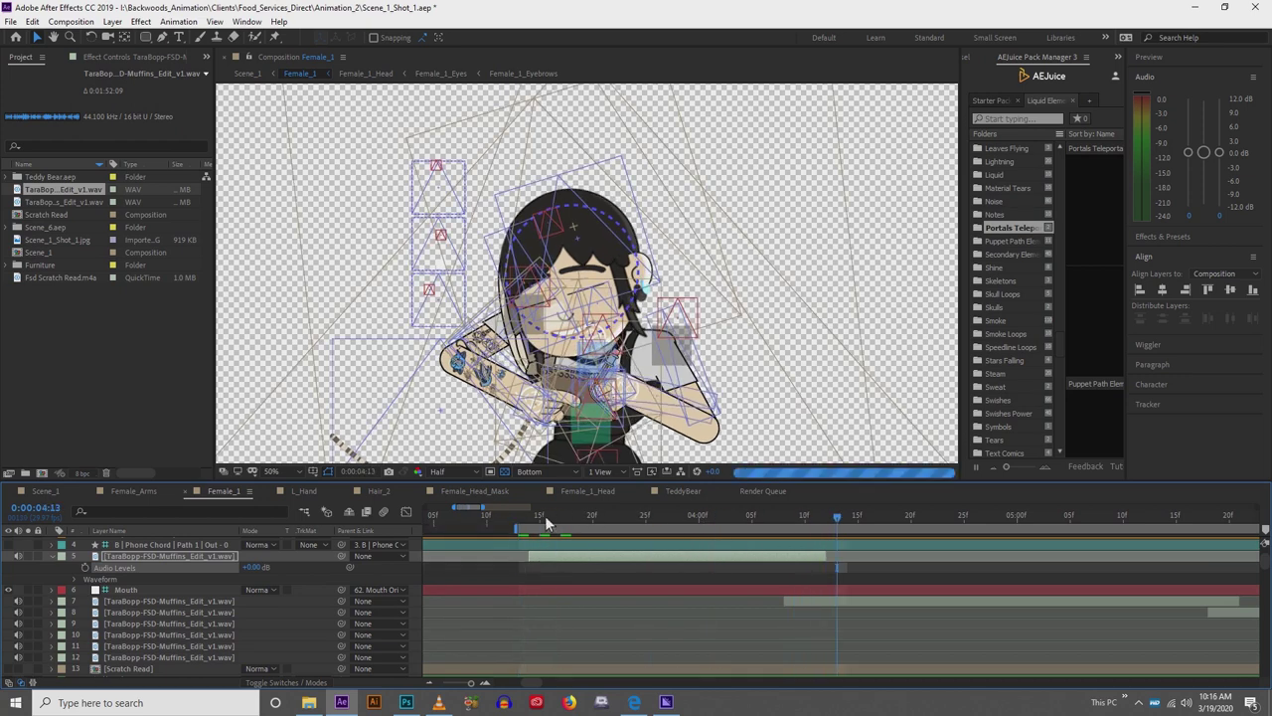
pyautogui.moveTo(481, 508); pyautogui.dragTo(505, 507)
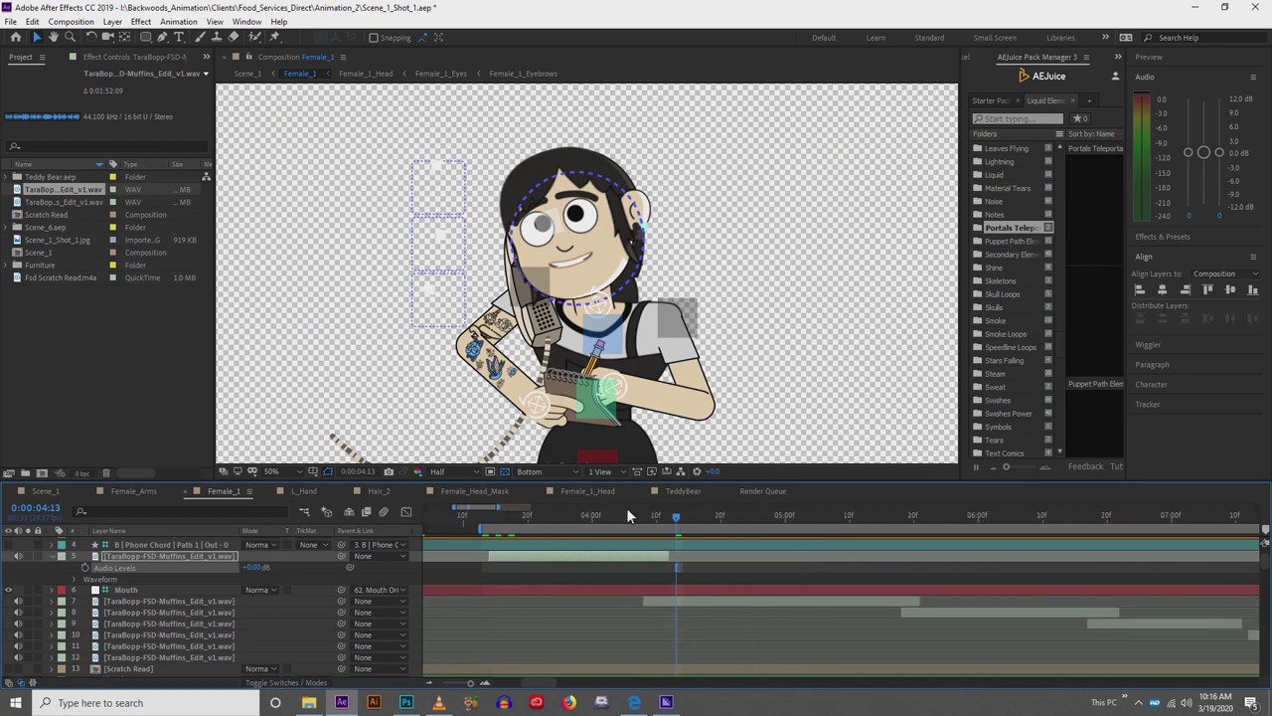
pyautogui.moveTo(740, 512); pyautogui.dragTo(914, 531)
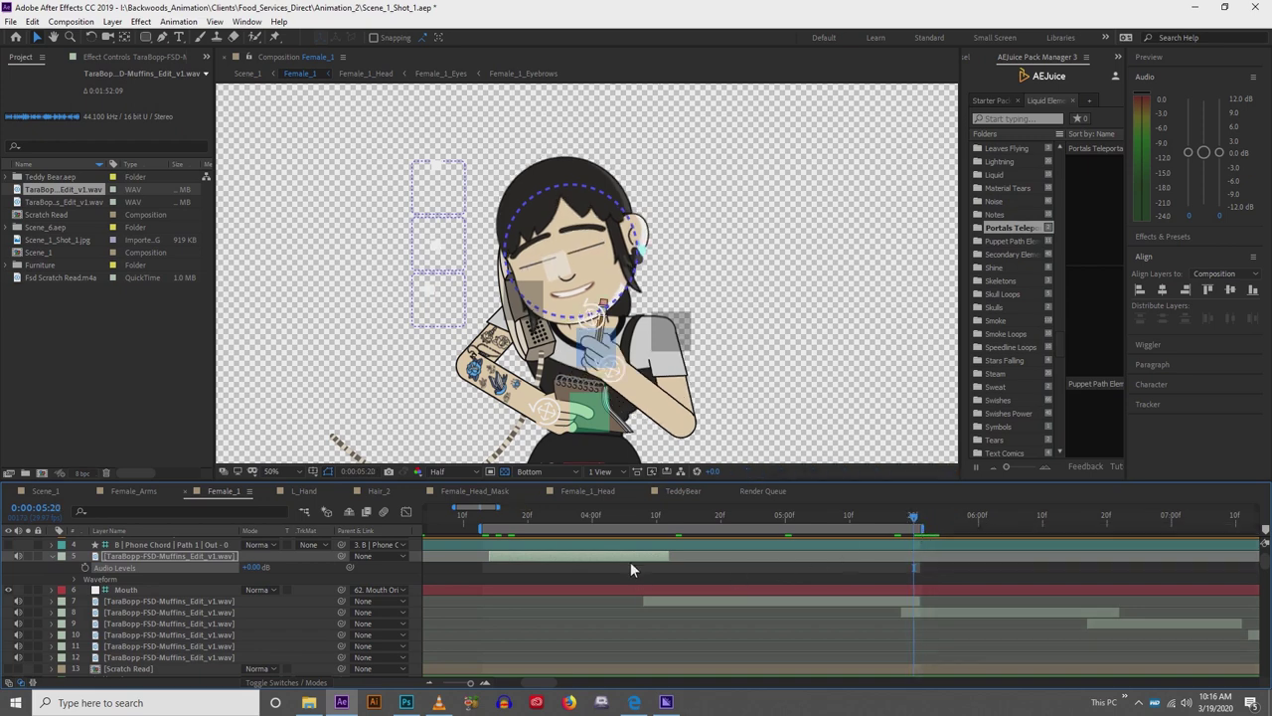
pyautogui.press('l')
pyautogui.press('l')
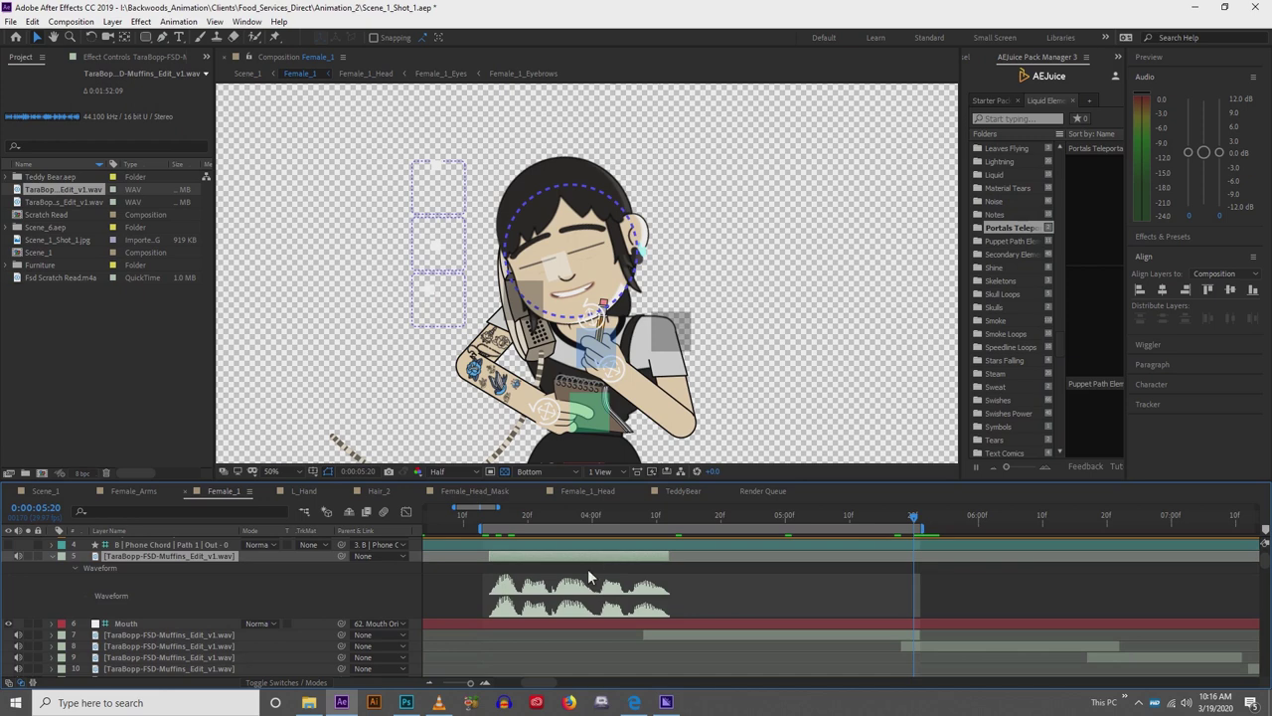
pyautogui.scroll(-2, 184, 597)
# Select the Mouth layer, zoom the viewer in on the face, and check its Position property.
pyautogui.click(204, 575)
pyautogui.press('.')
pyautogui.hscroll(-3, 383, 353)
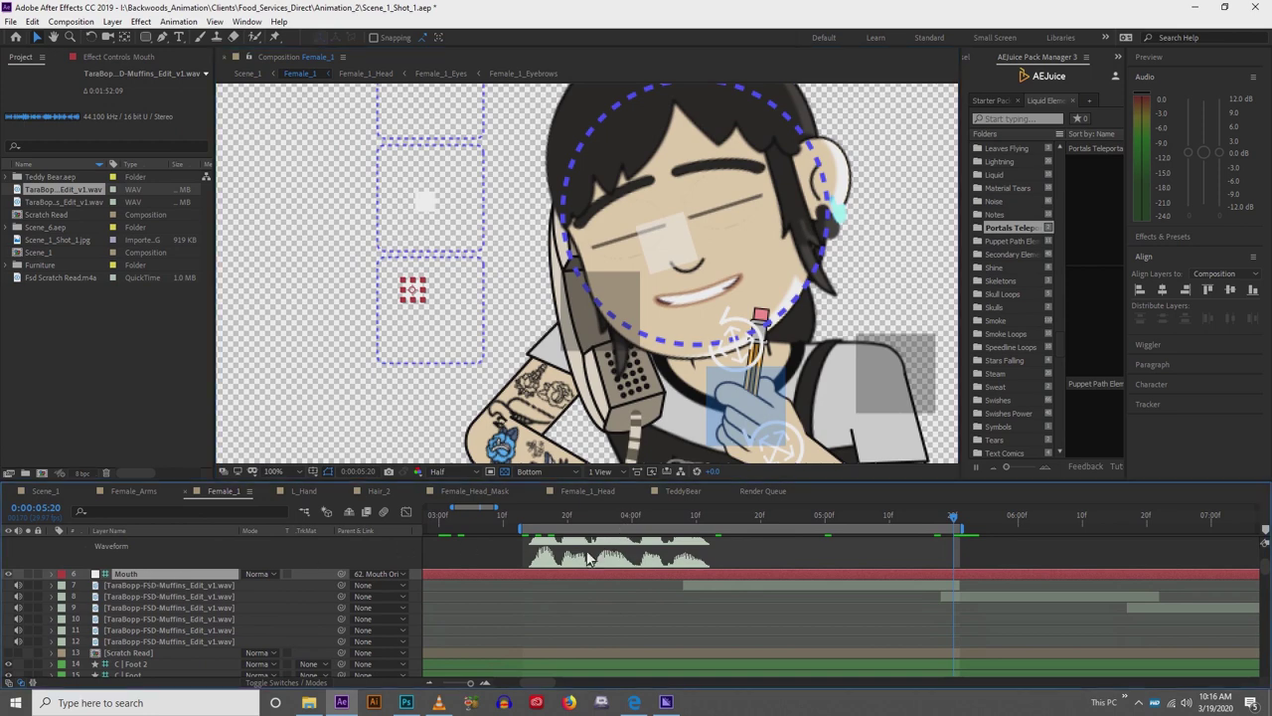
pyautogui.scroll(1, 587, 548)
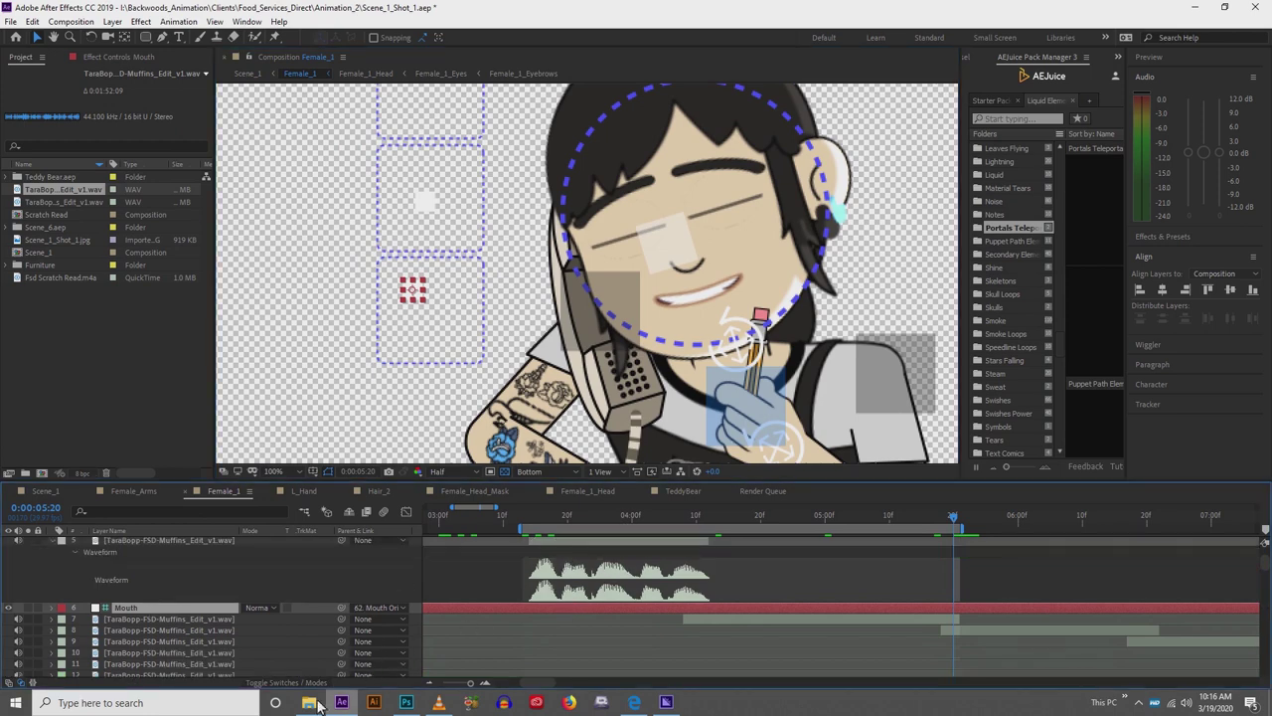
pyautogui.press('p')
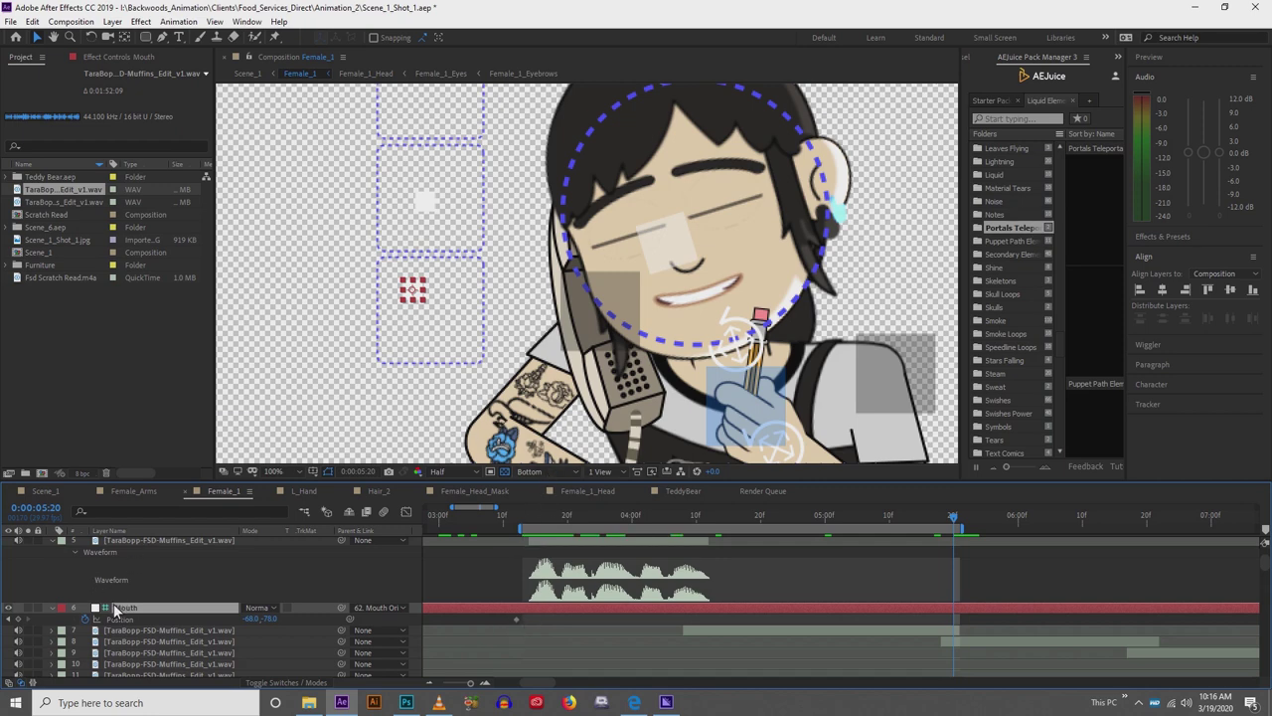
pyautogui.press('u')
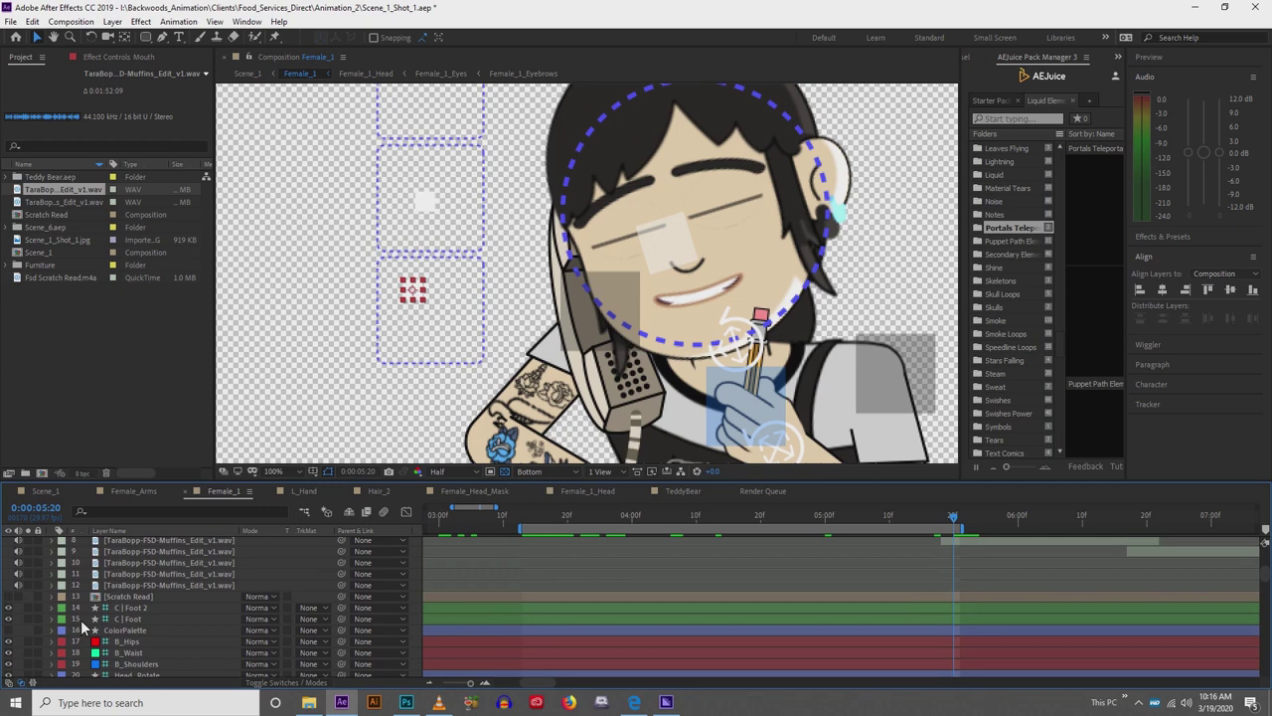
pyautogui.scroll(-2, 83, 624)
pyautogui.scroll(-6, 84, 624)
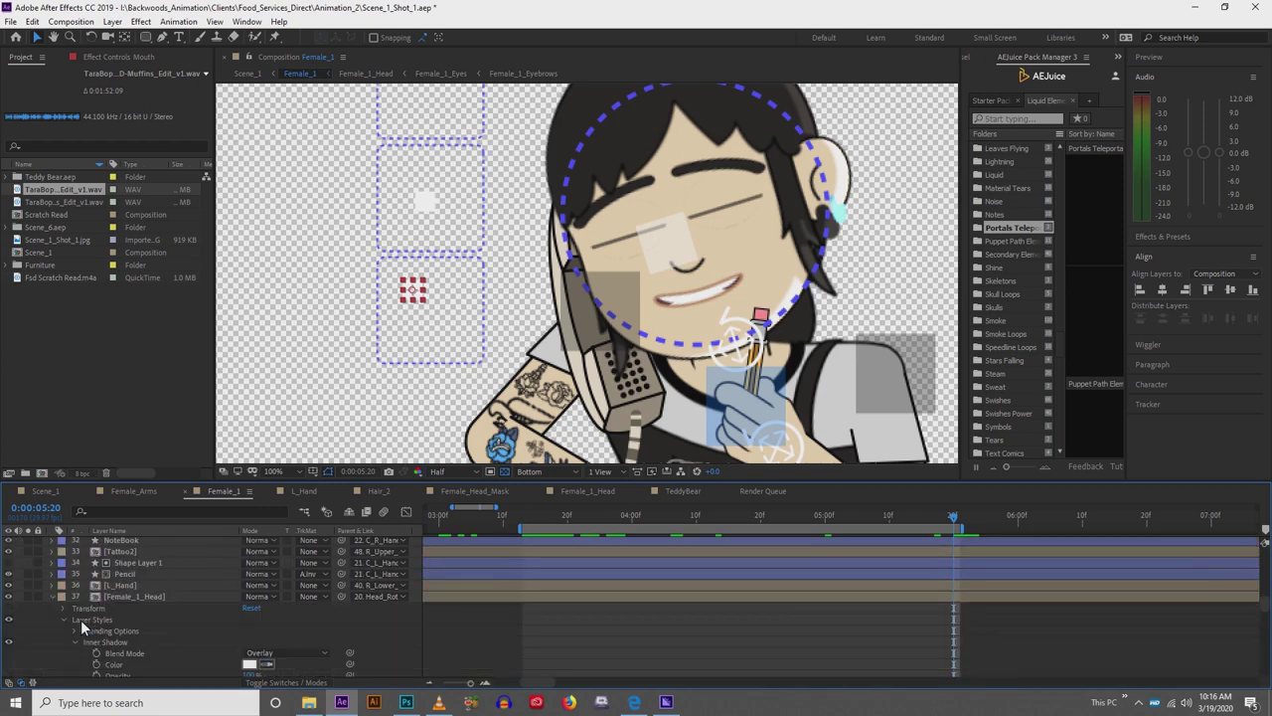
# Solo the Female_1_Head, Mouth Origin and Mouth layers.
pyautogui.click(26, 596)
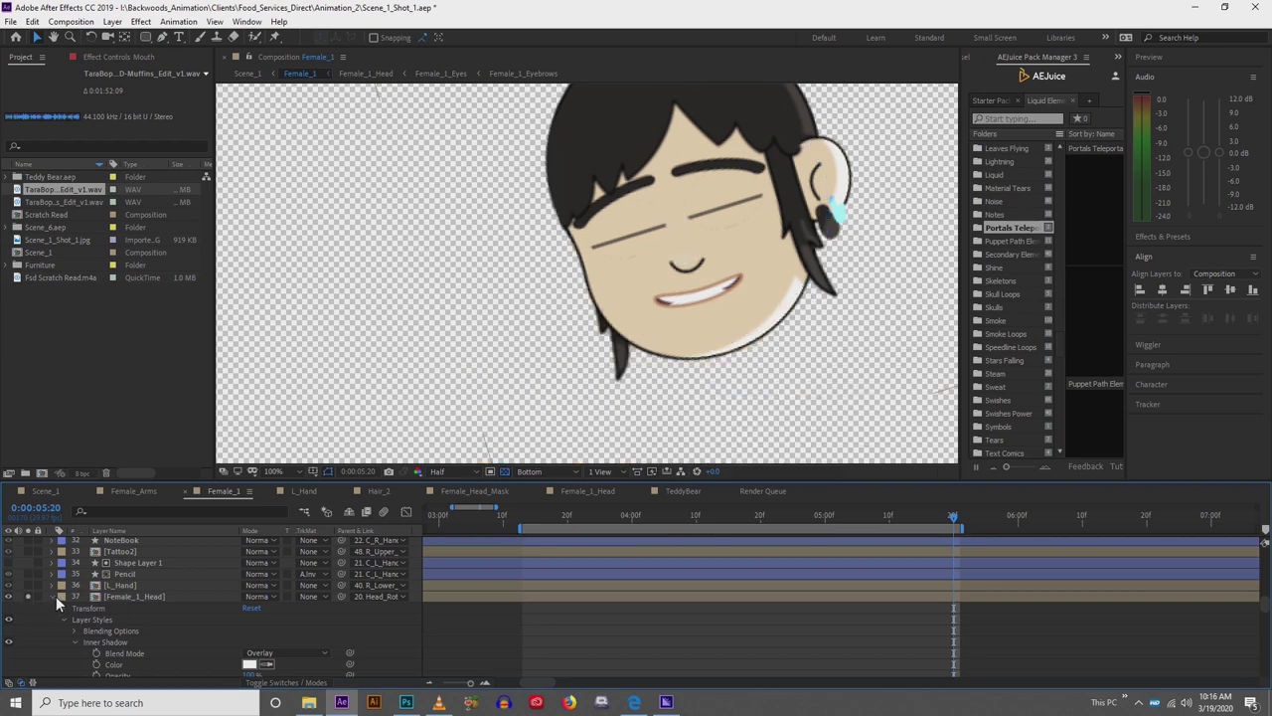
pyautogui.click(53, 596)
pyautogui.scroll(-8, 33, 619)
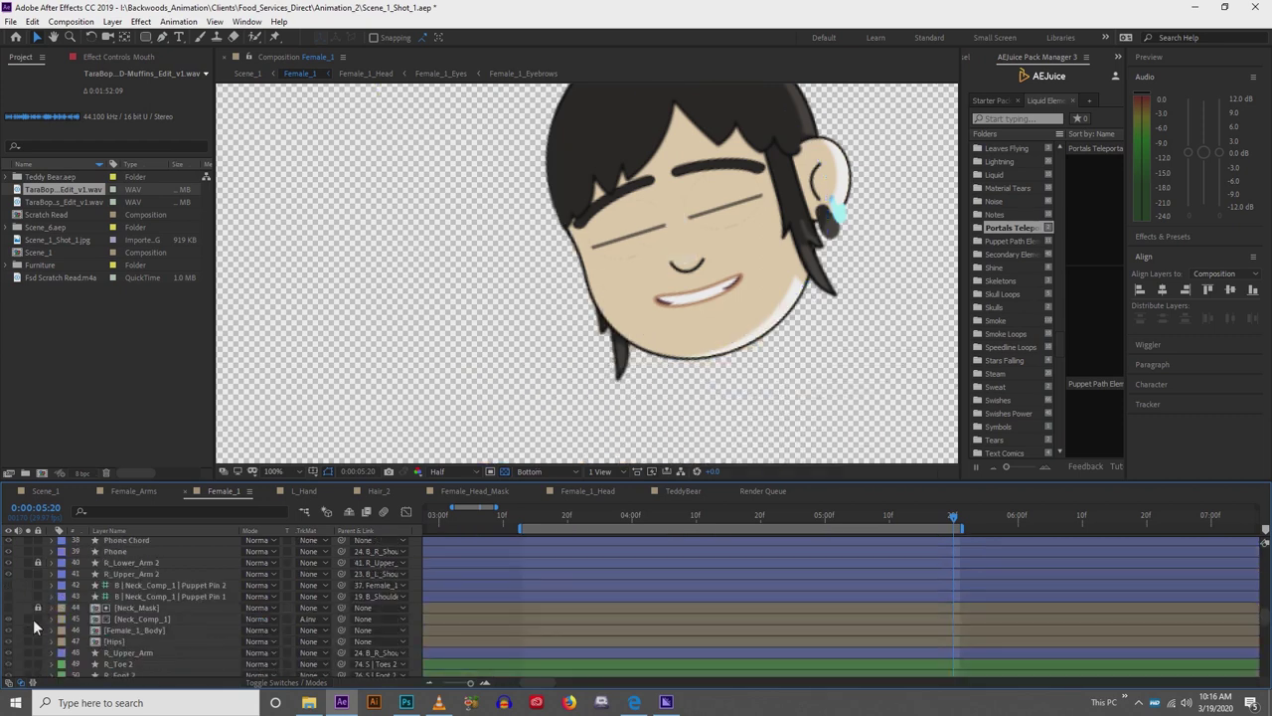
pyautogui.scroll(-1, 33, 619)
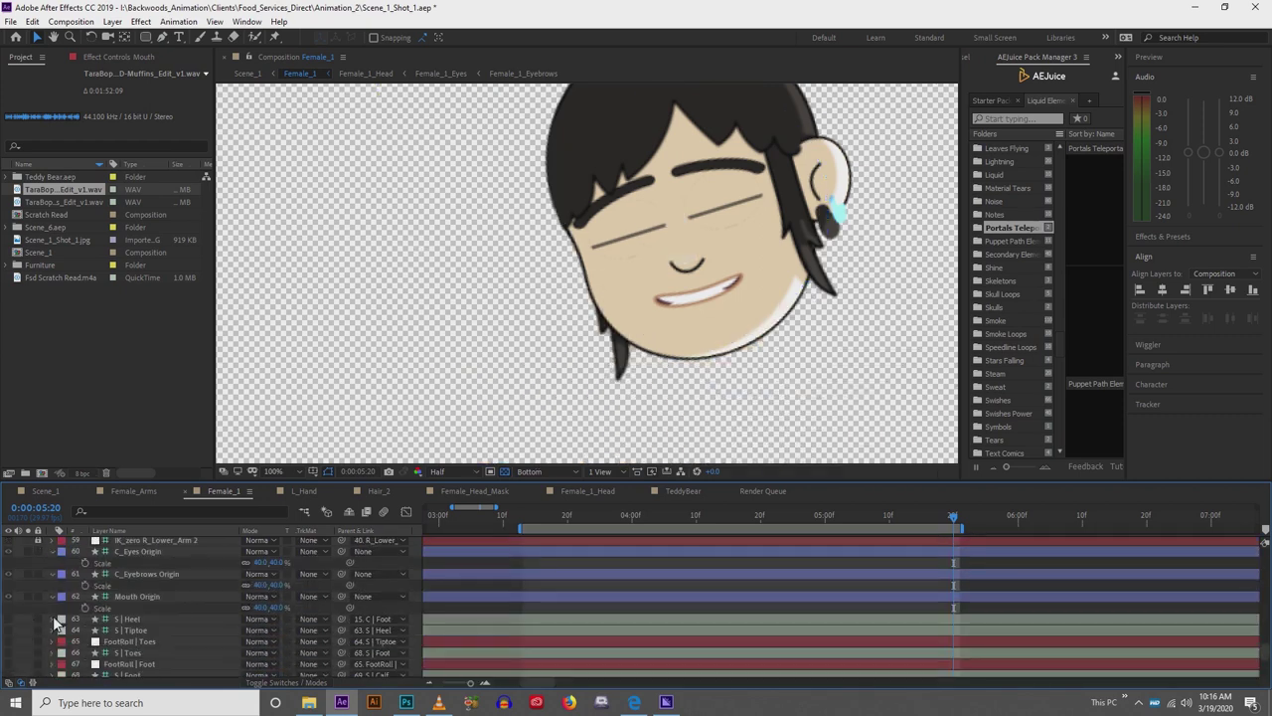
pyautogui.click(27, 597)
pyautogui.scroll(11, 107, 598)
pyautogui.scroll(7, 107, 598)
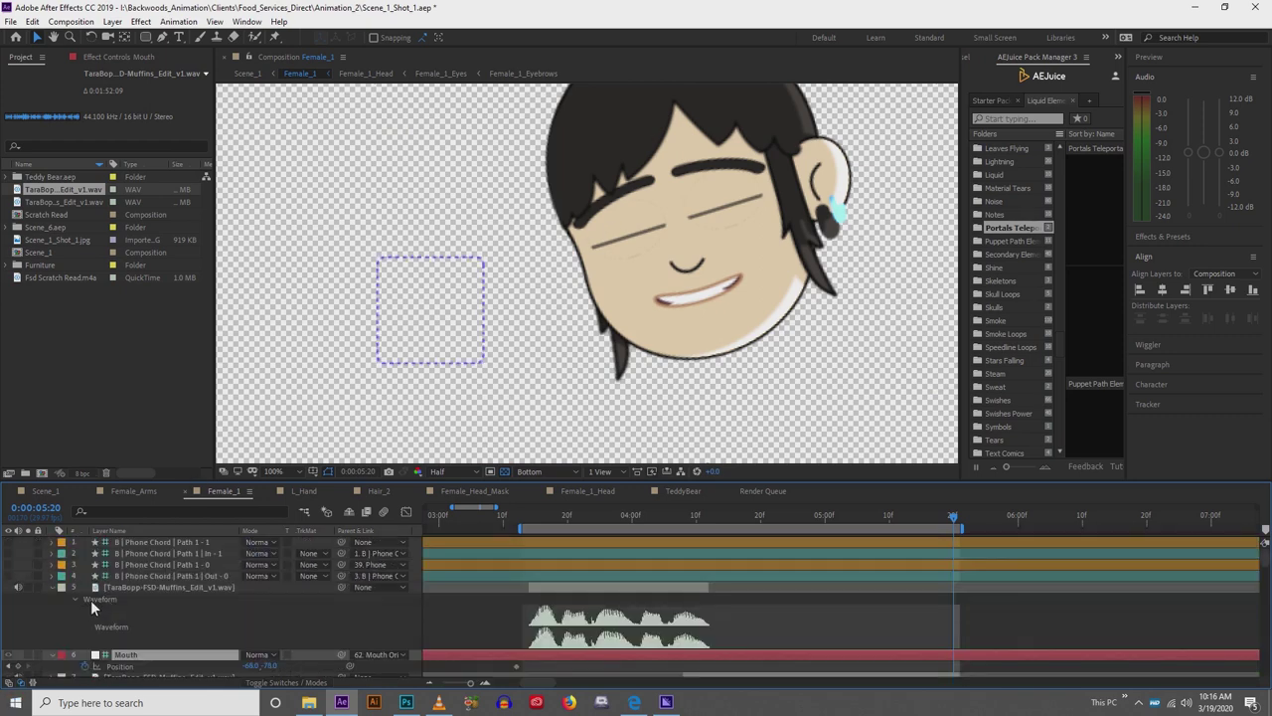
pyautogui.scroll(-1, 30, 540)
pyautogui.click(28, 552)
pyautogui.scroll(2, 596, 410)
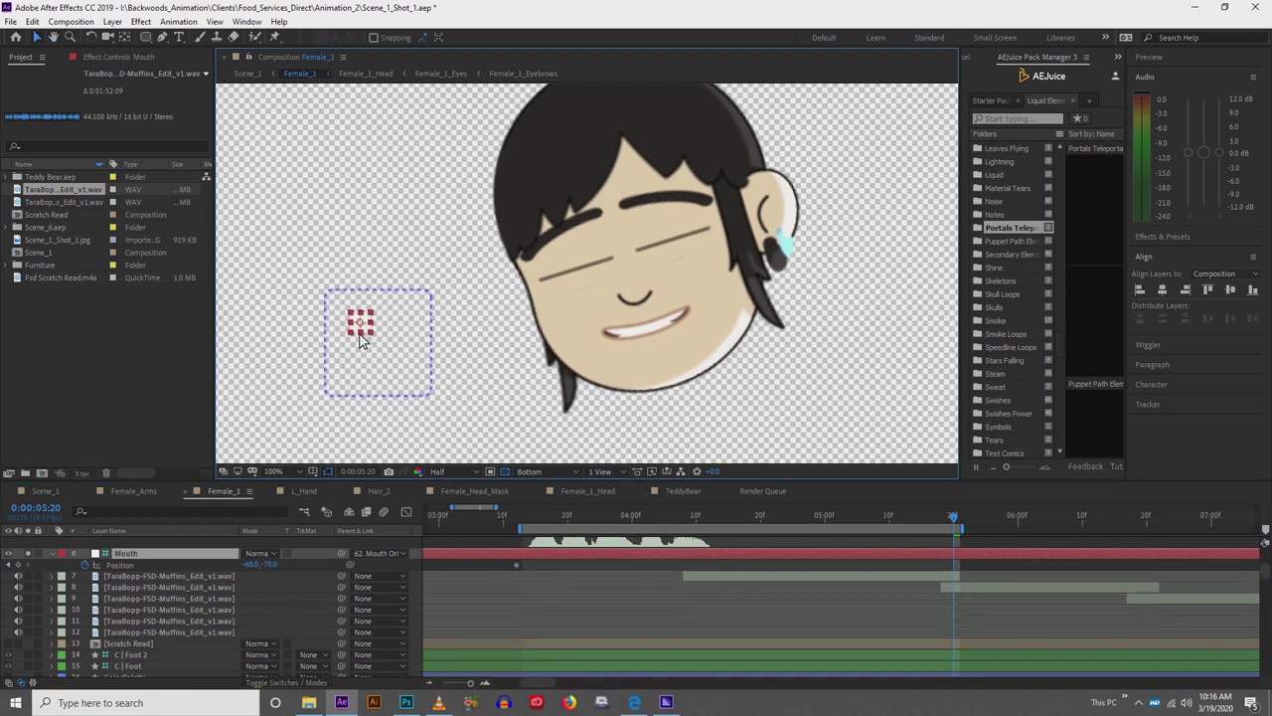
# Show only the Mouth layer's Position and set its first keyframe at 0:00:03:13.
pyautogui.moveTo(361, 331)
pyautogui.mouseDown()
pyautogui.moveTo(361, 370)
pyautogui.moveTo(374, 355)
pyautogui.moveTo(361, 323)
pyautogui.mouseUp()
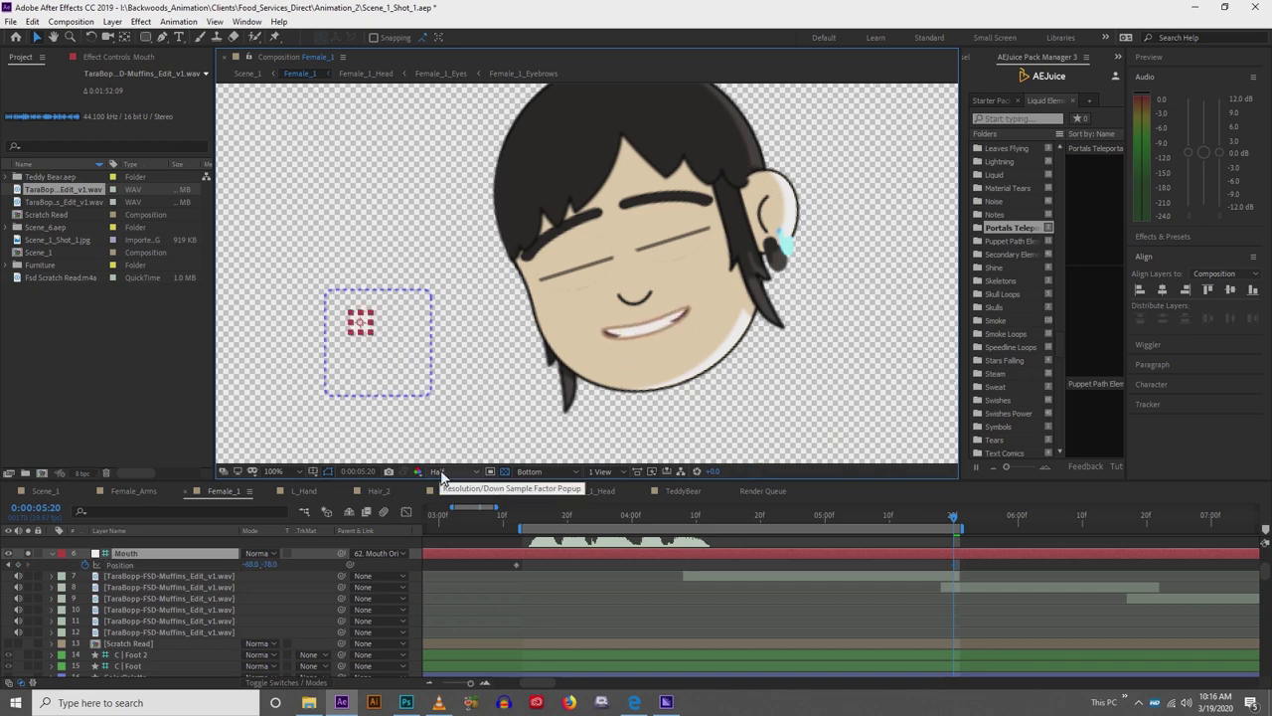
pyautogui.click(523, 520)
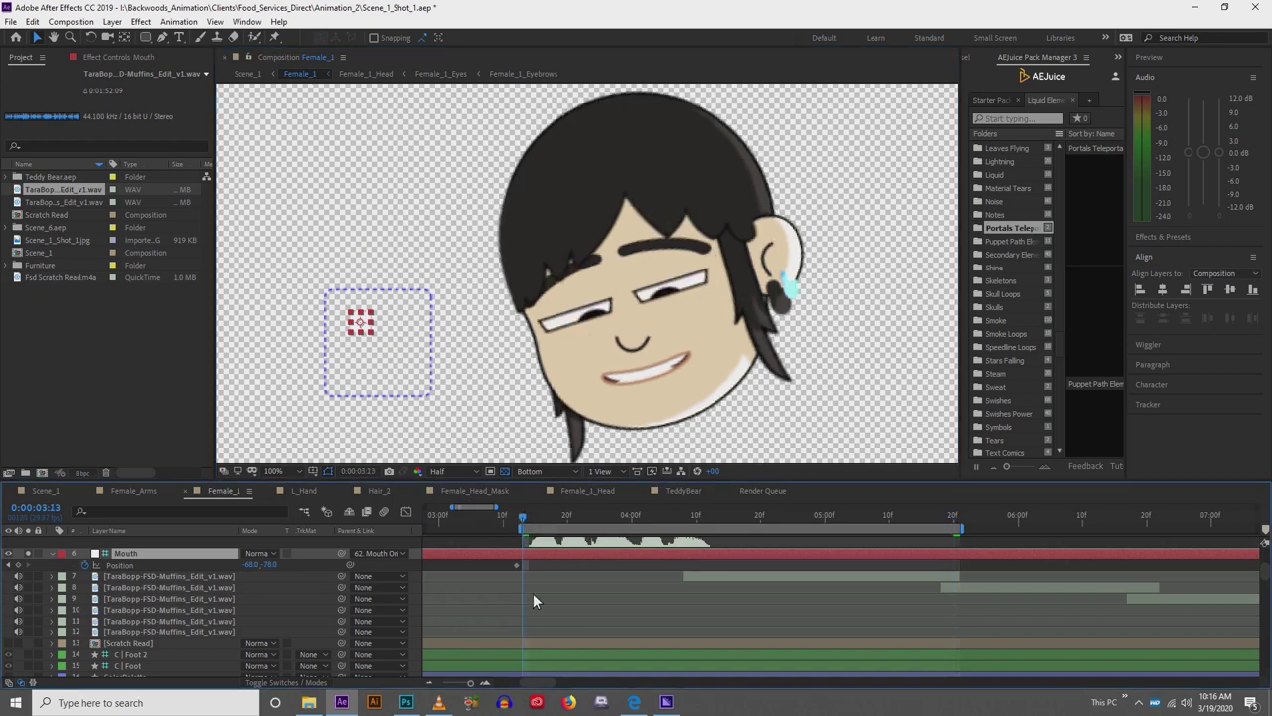
pyautogui.scroll(2, 517, 651)
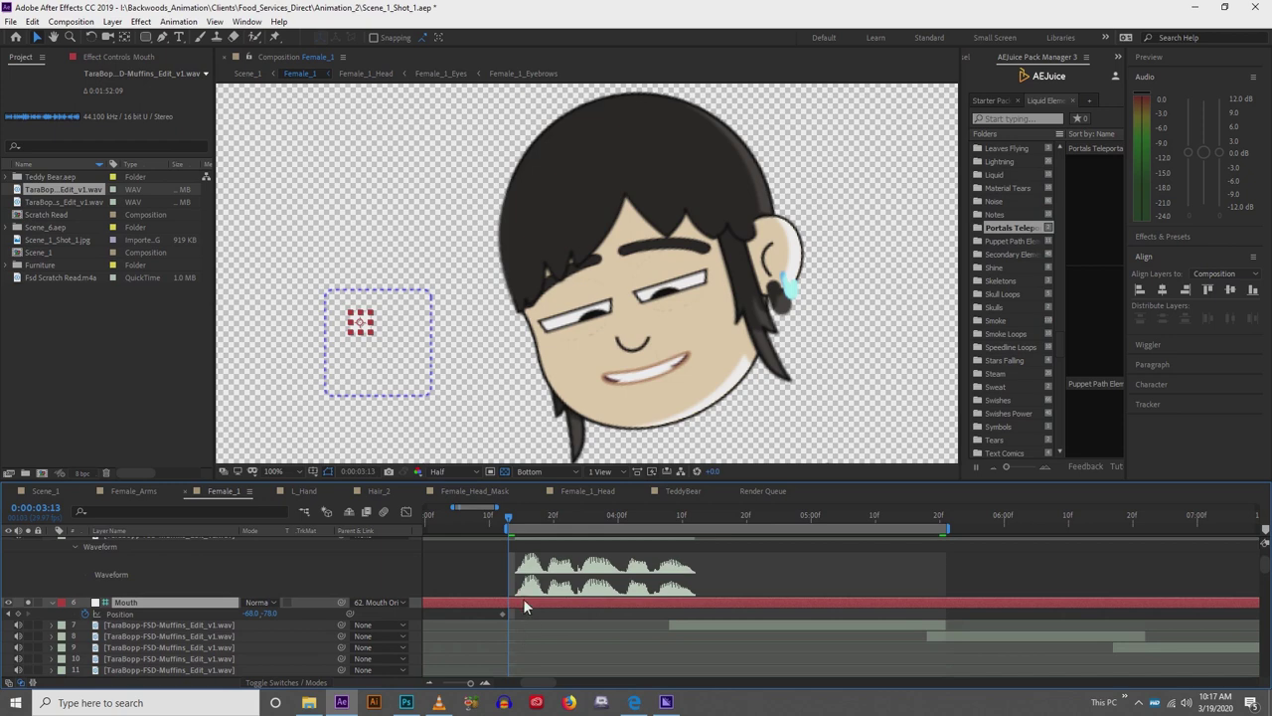
pyautogui.click(504, 614)
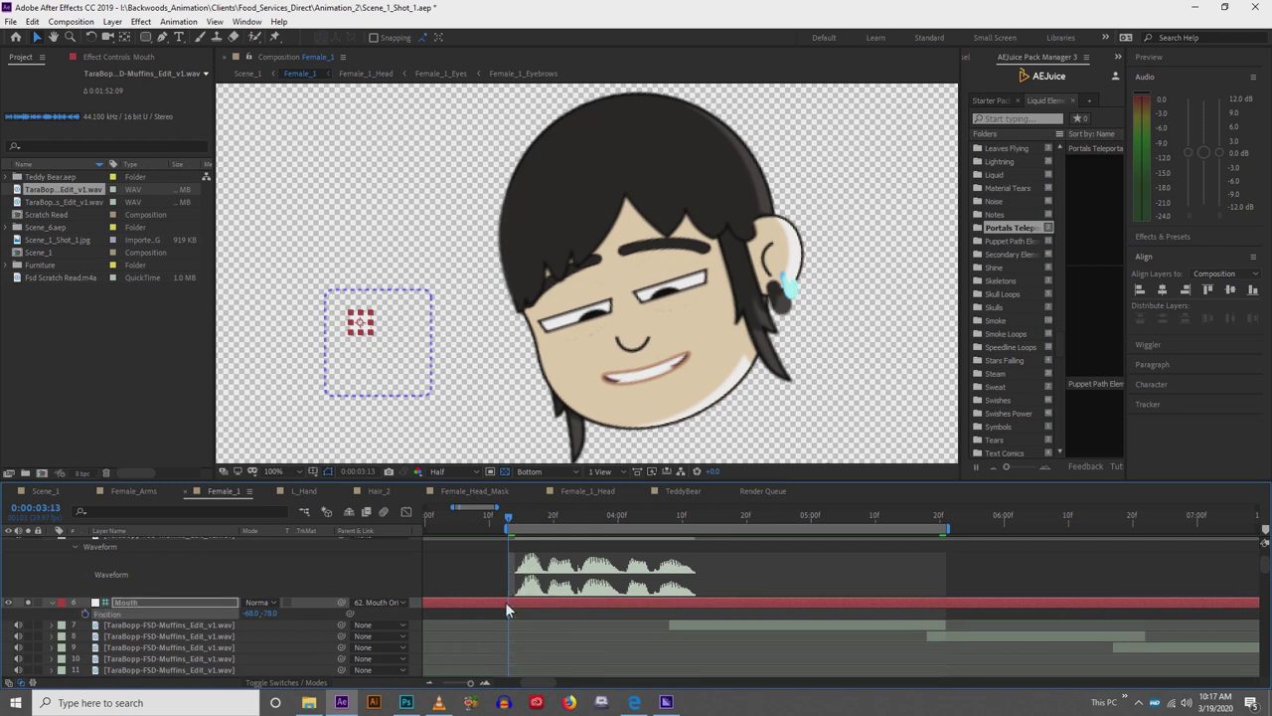
pyautogui.click(507, 602)
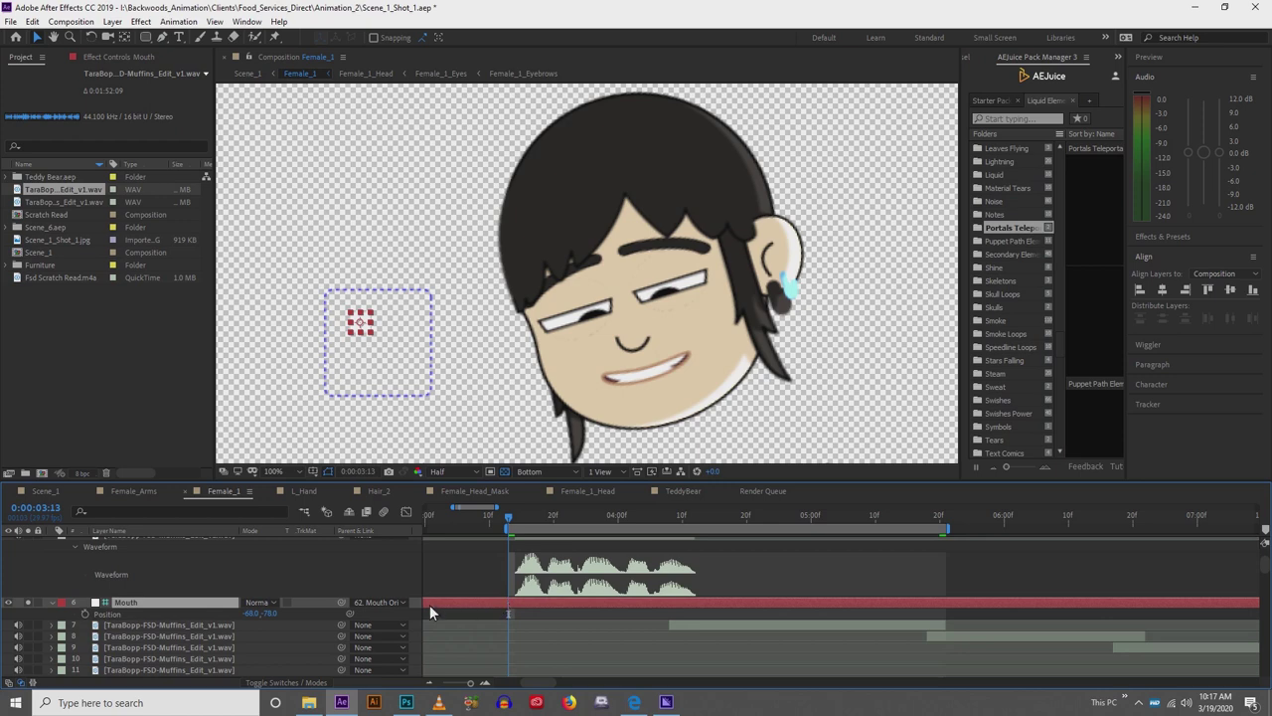
pyautogui.press('u')
pyautogui.press('p')
pyautogui.click(84, 614)
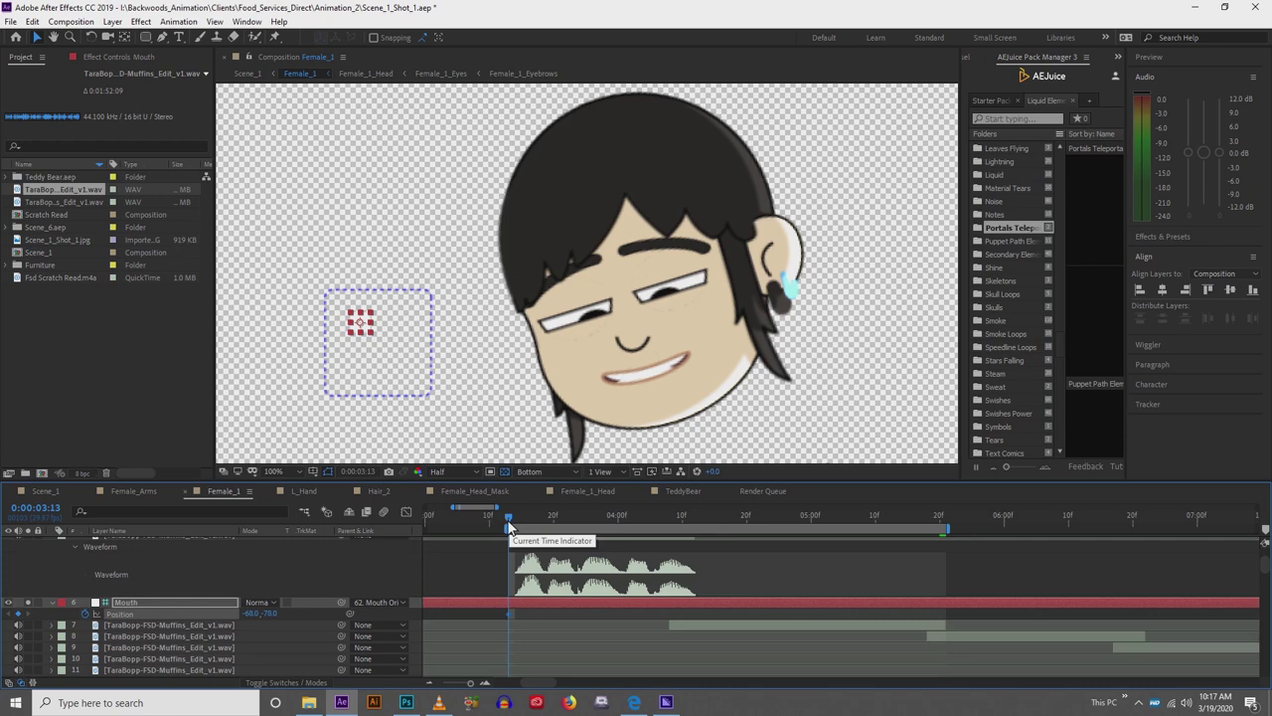
pyautogui.moveTo(508, 527)
pyautogui.mouseDown()
pyautogui.moveTo(690, 524)
pyautogui.moveTo(498, 537)
pyautogui.mouseUp()
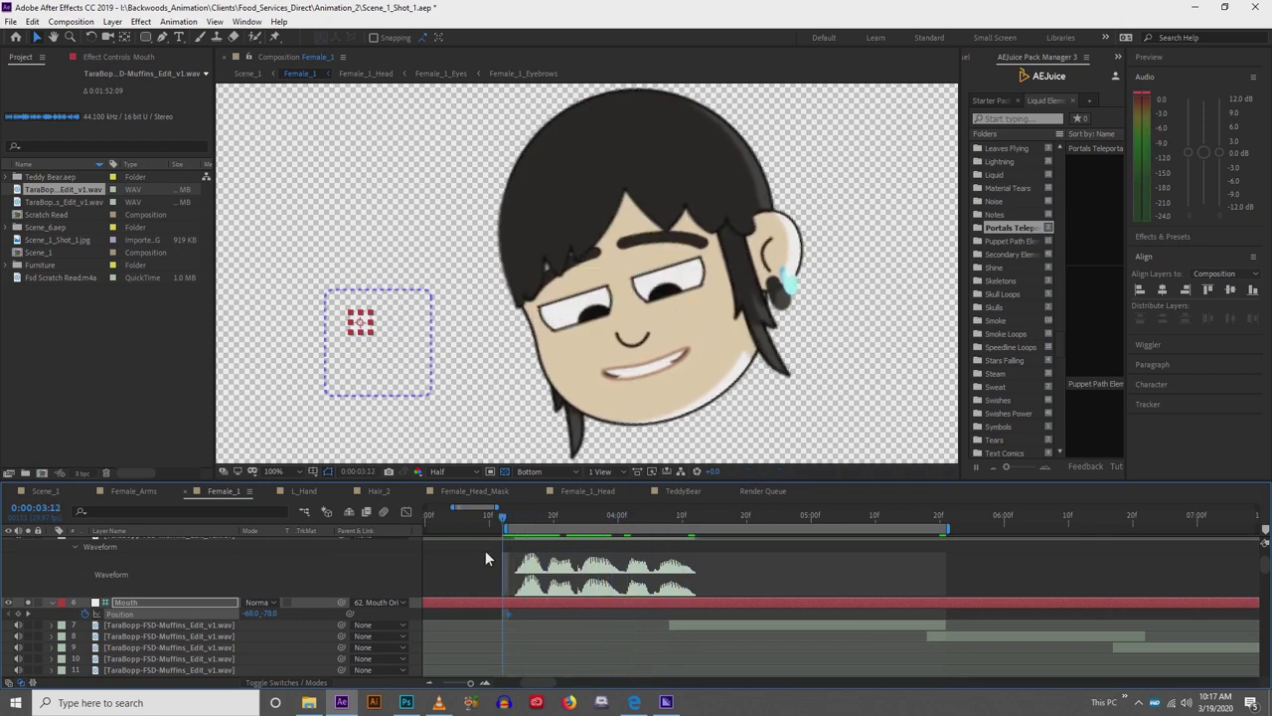
# Preview frames 3:12–3:18, shift a Position keyframe earlier, and pose the mouth at 3:13.
pyautogui.moveTo(503, 521); pyautogui.dragTo(543, 527)
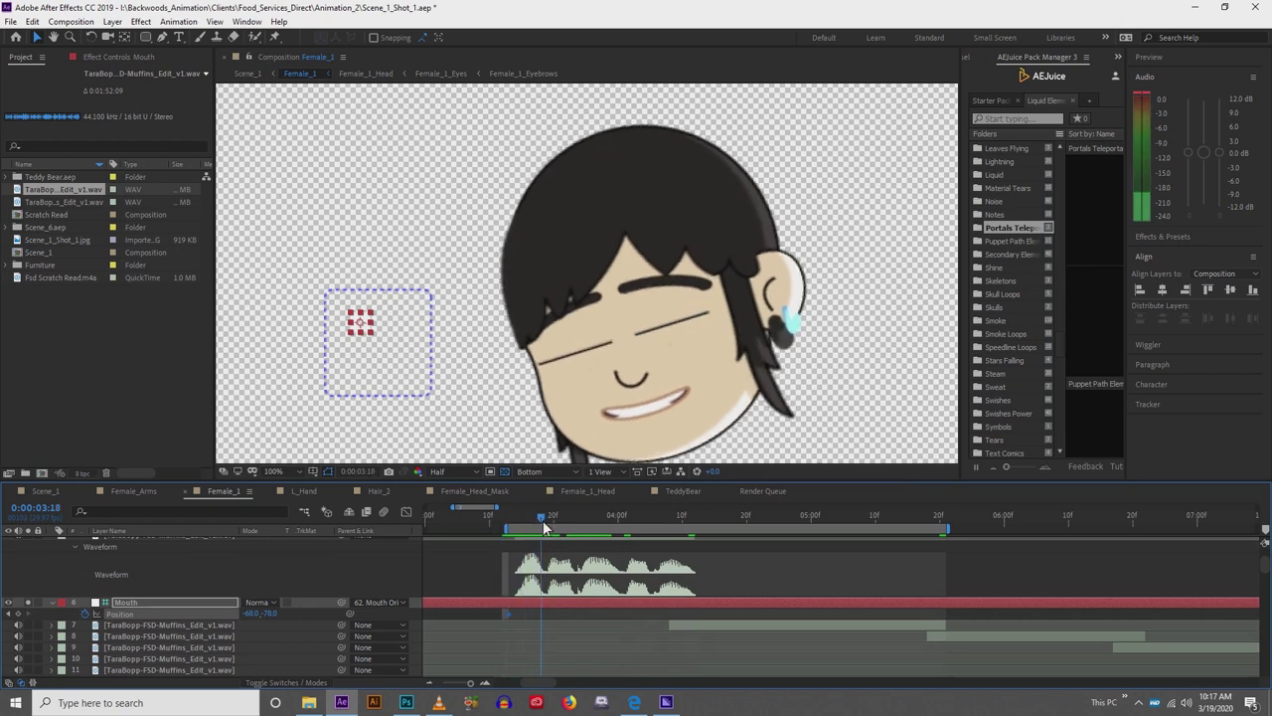
pyautogui.moveTo(507, 512)
pyautogui.mouseDown()
pyautogui.moveTo(690, 526)
pyautogui.moveTo(517, 532)
pyautogui.mouseUp()
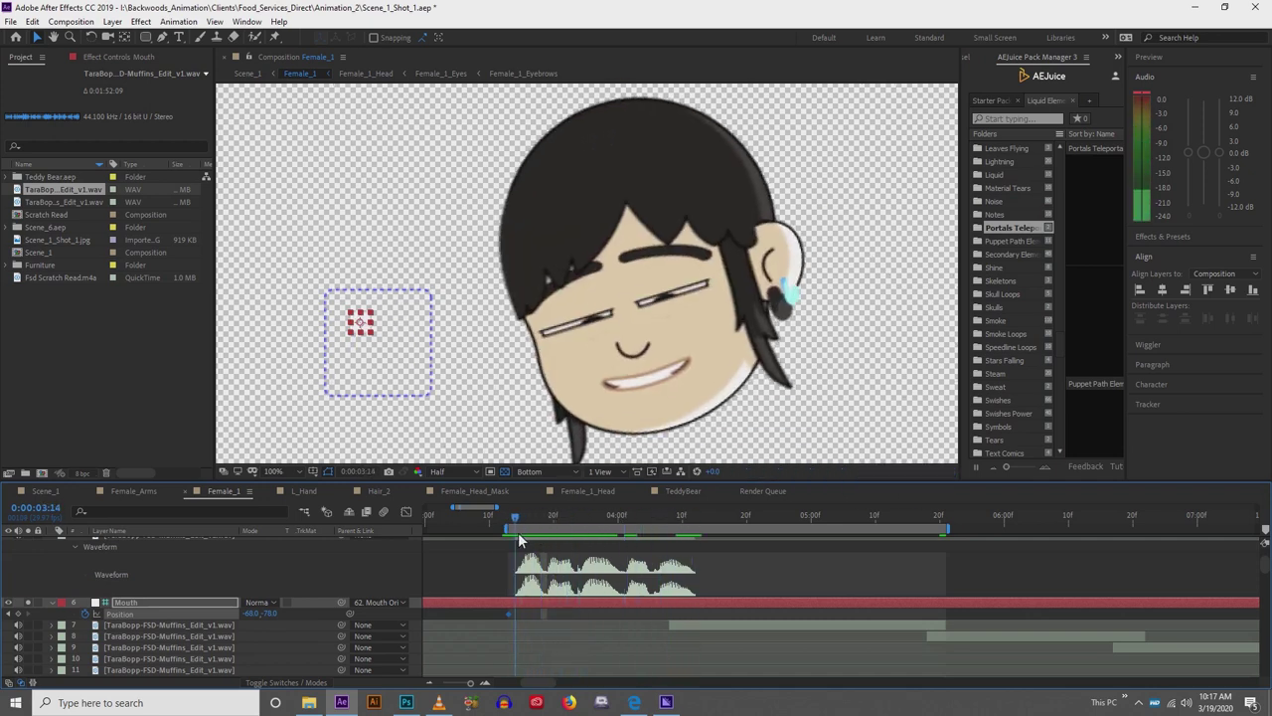
pyautogui.moveTo(512, 523)
pyautogui.mouseDown()
pyautogui.moveTo(526, 531)
pyautogui.moveTo(509, 526)
pyautogui.moveTo(525, 514)
pyautogui.moveTo(509, 524)
pyautogui.mouseUp()
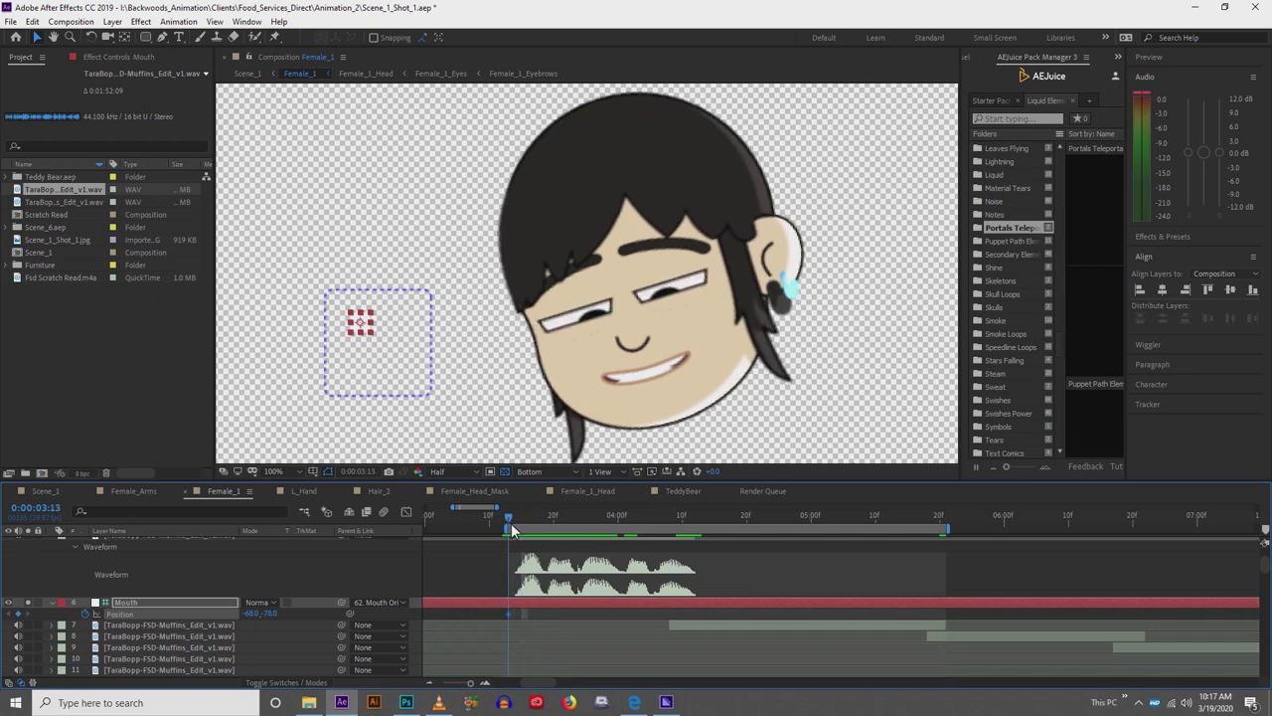
pyautogui.moveTo(509, 613); pyautogui.dragTo(496, 615)
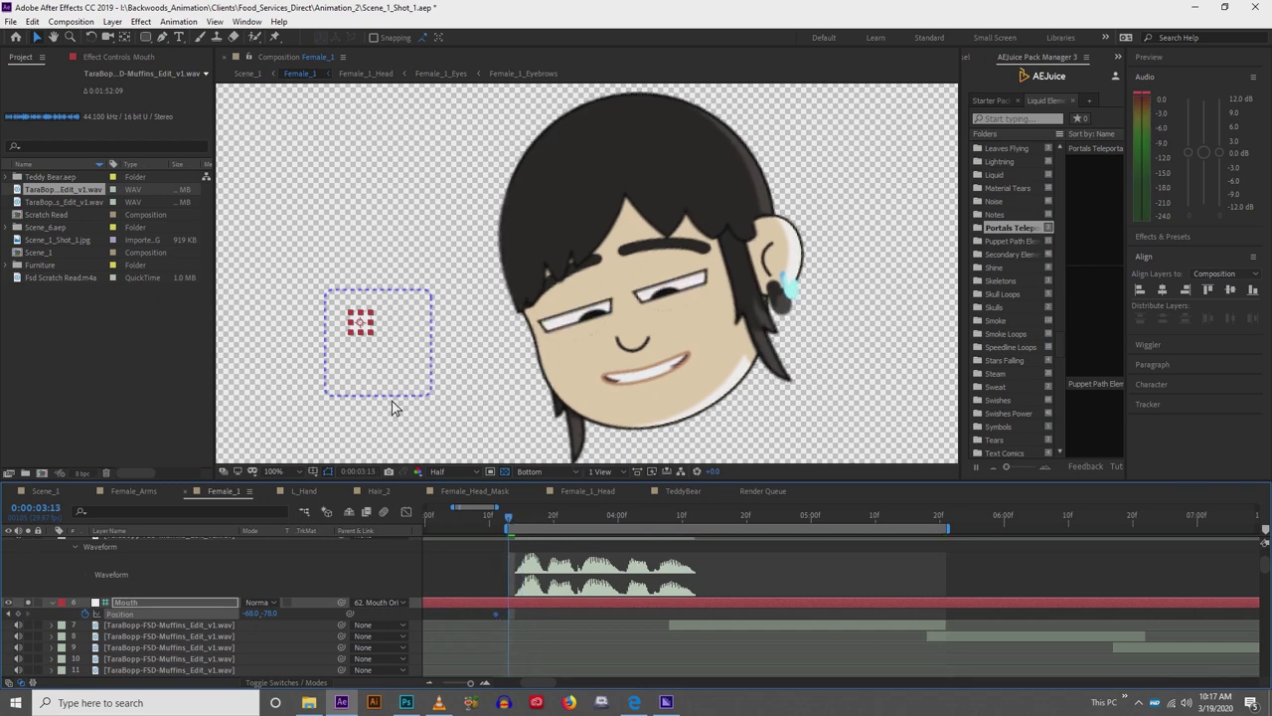
pyautogui.moveTo(363, 325); pyautogui.dragTo(428, 342)
# Key new mouth shapes at 3:16 and 3:18 with the mouth controller.
pyautogui.moveTo(510, 524); pyautogui.dragTo(528, 524)
pyautogui.moveTo(434, 348); pyautogui.dragTo(387, 370)
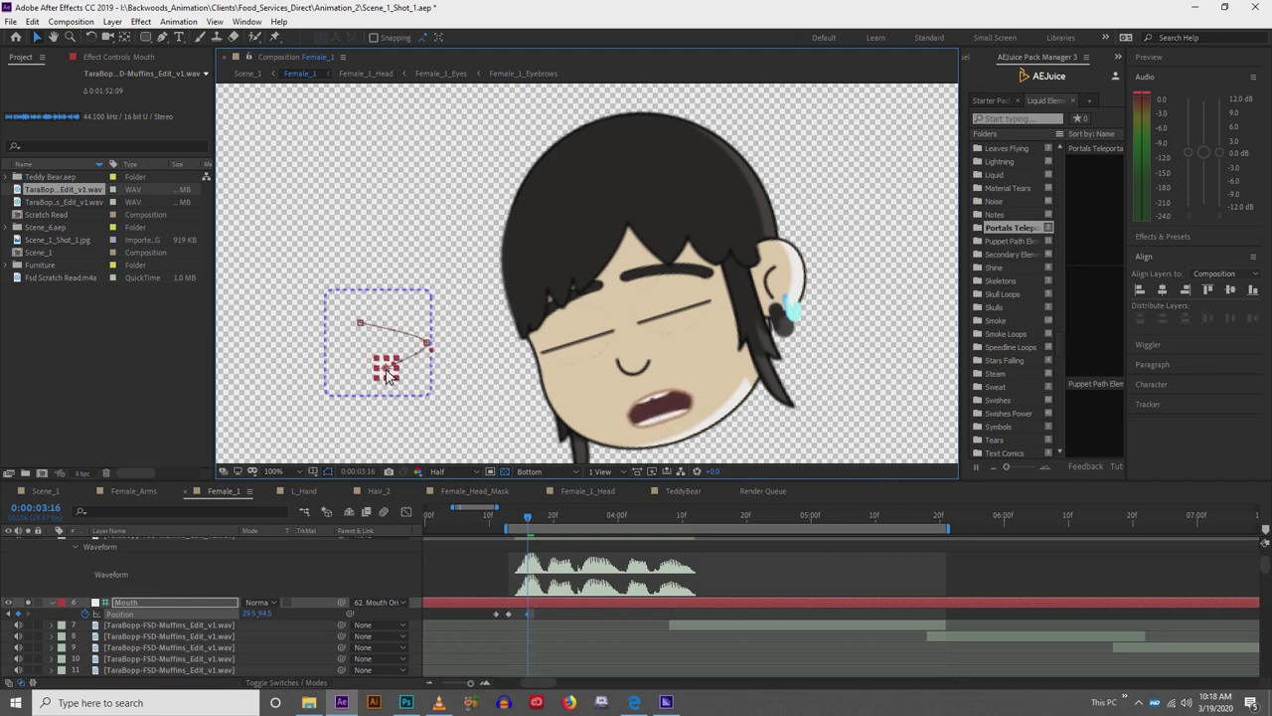
pyautogui.moveTo(529, 518); pyautogui.dragTo(544, 525)
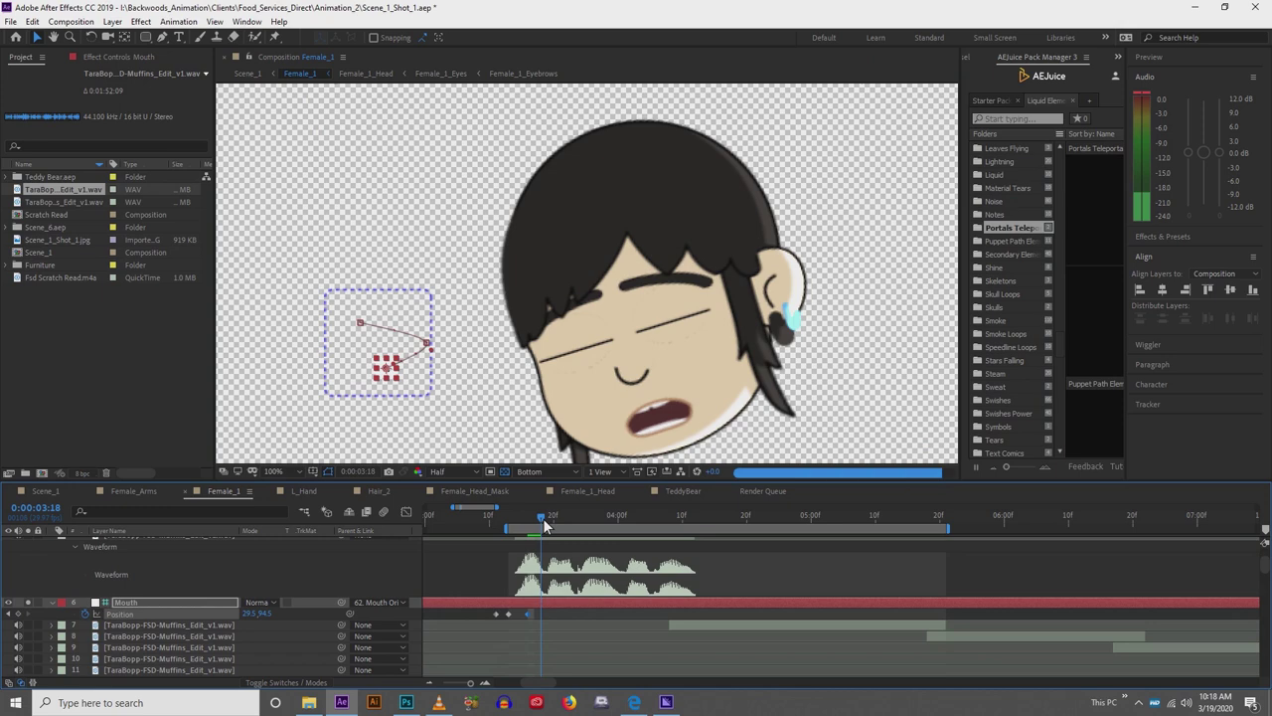
pyautogui.moveTo(386, 375); pyautogui.dragTo(382, 364)
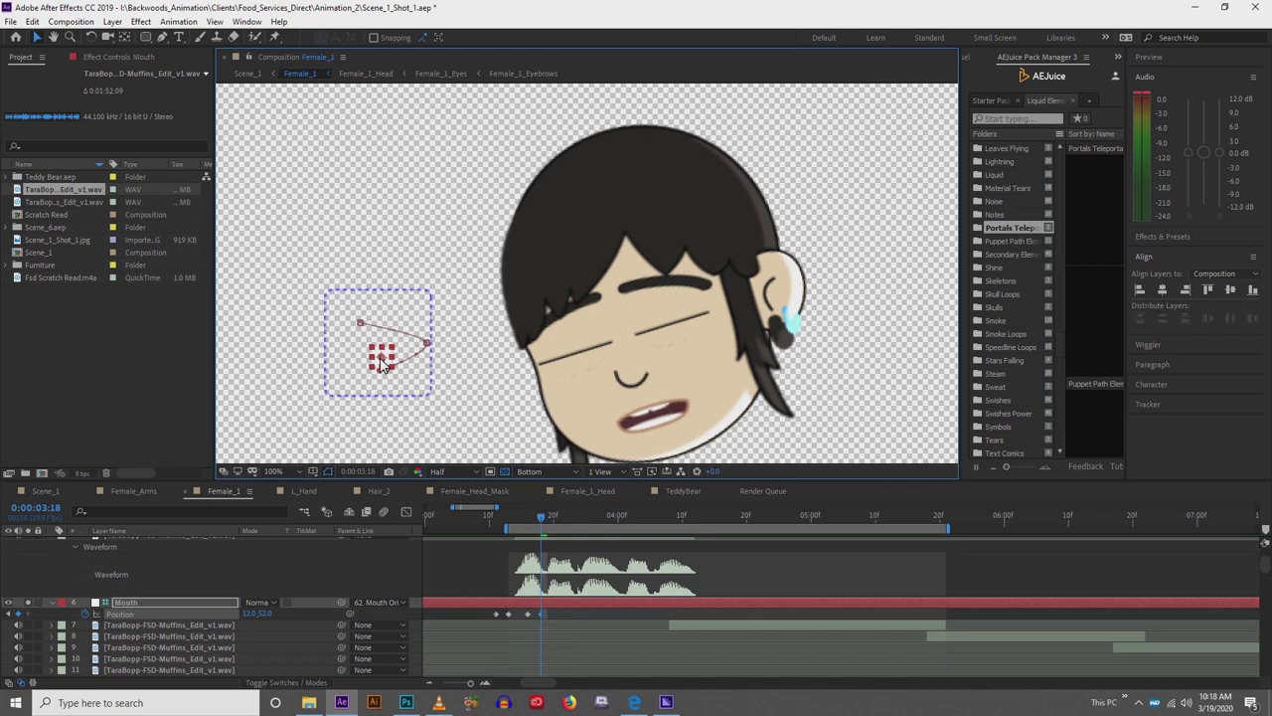
pyautogui.moveTo(382, 364); pyautogui.dragTo(378, 365)
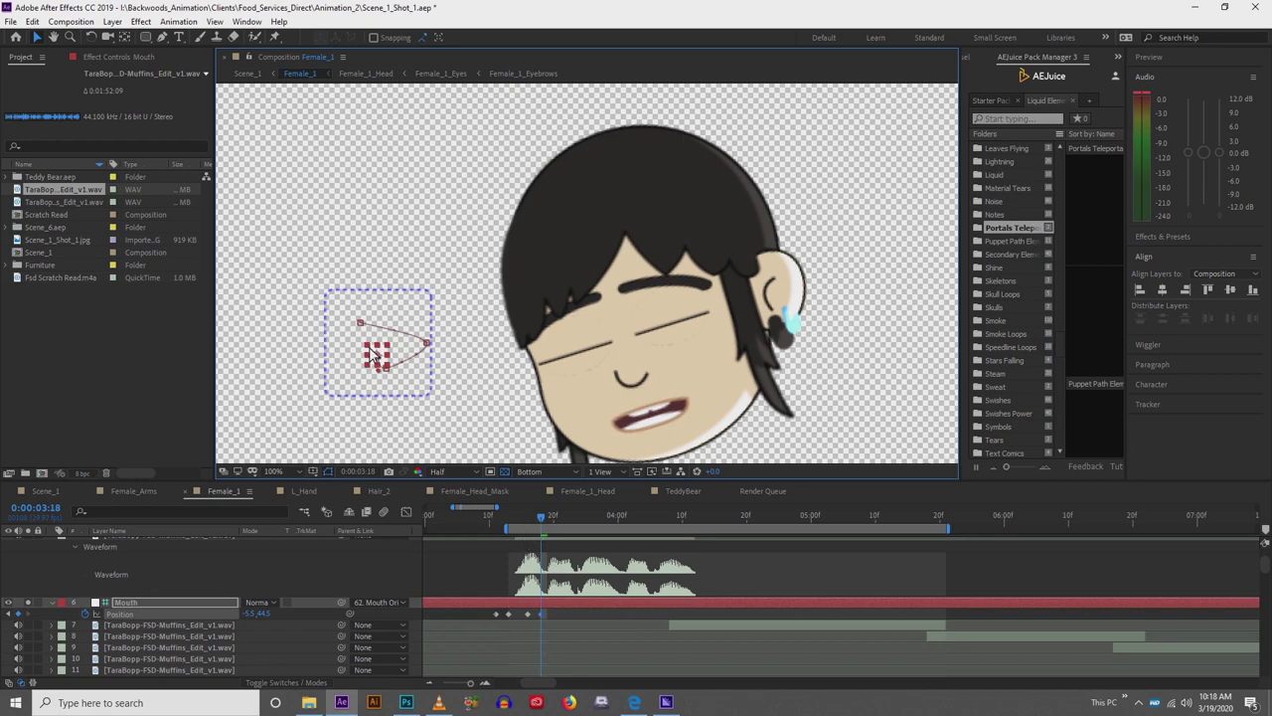
pyautogui.moveTo(383, 358); pyautogui.dragTo(383, 386)
pyautogui.moveTo(388, 320); pyautogui.dragTo(390, 376)
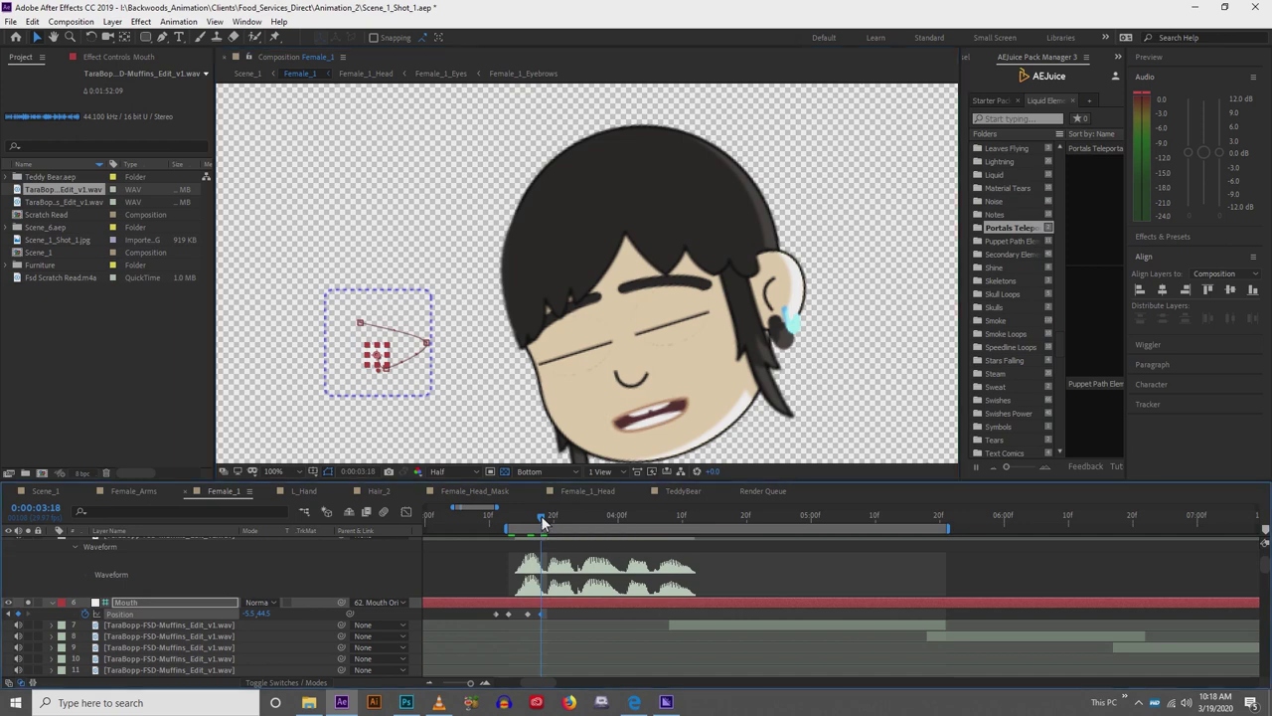
# Key an open mouth at 3:20, shift that key later, then key a smile and an open mouth around 3:21–3:22.
pyautogui.press('pagedown')
pyautogui.press('pagedown')
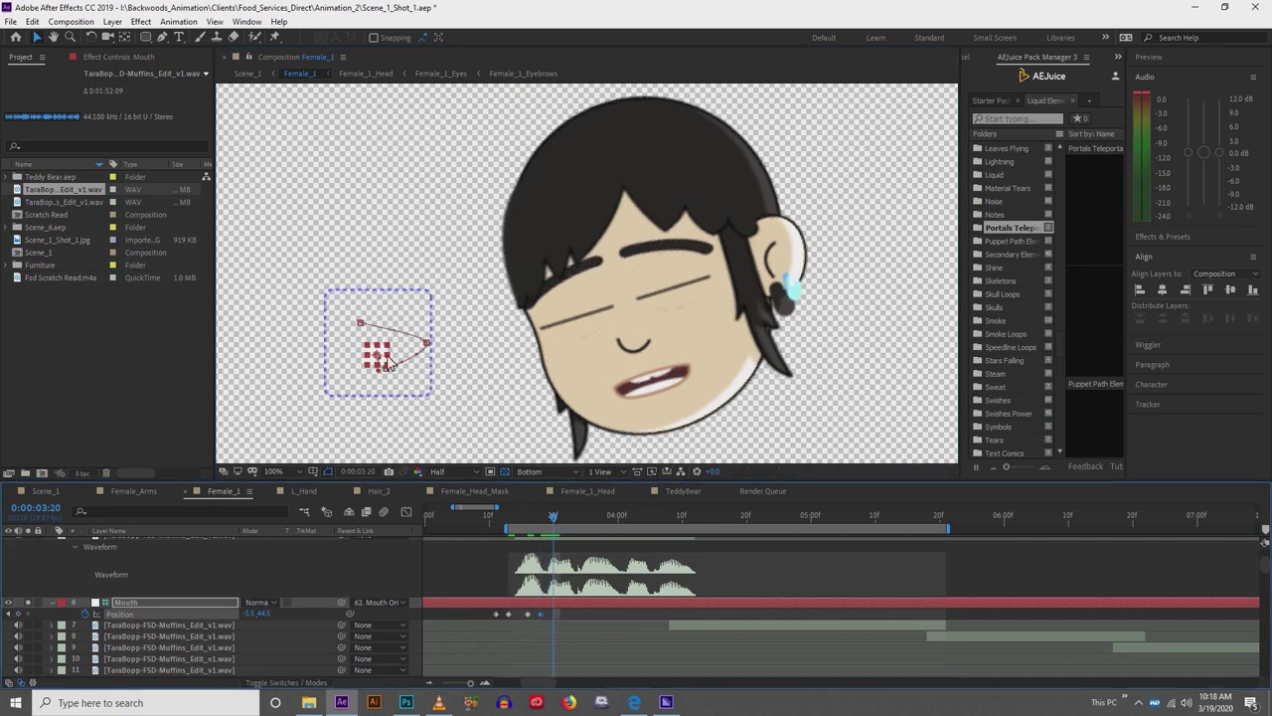
pyautogui.moveTo(383, 363); pyautogui.dragTo(389, 394)
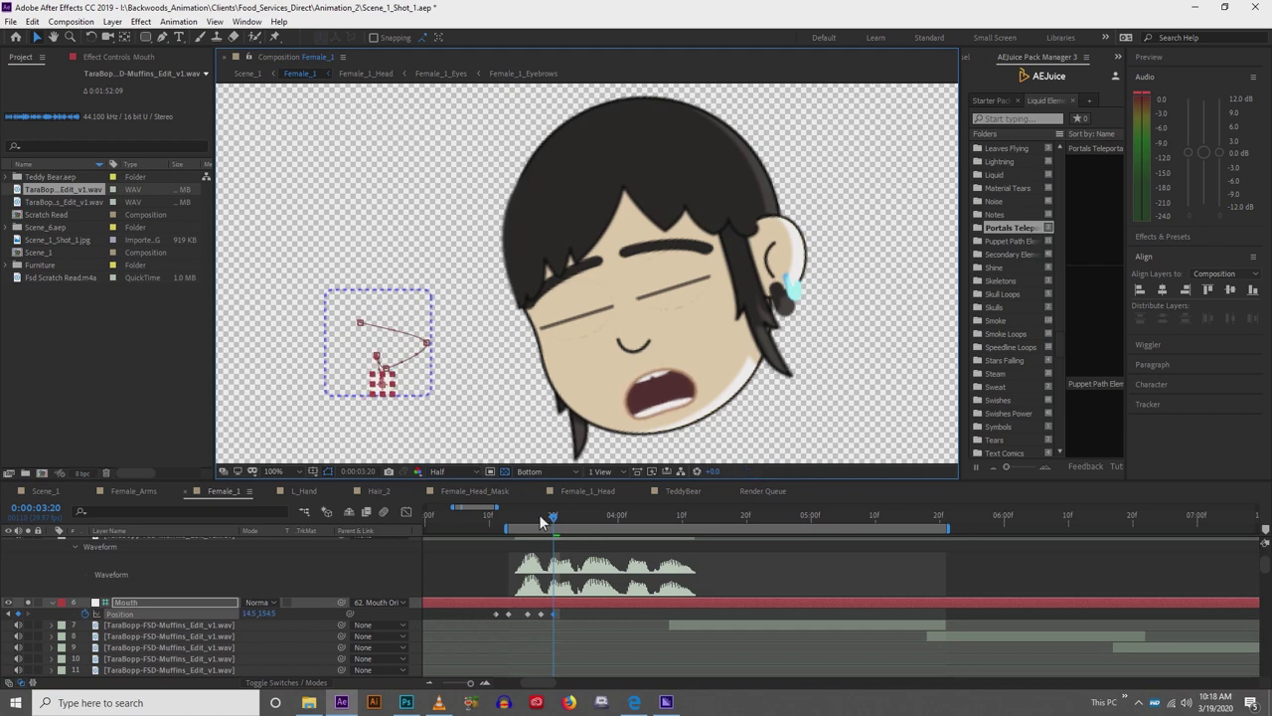
pyautogui.moveTo(556, 522)
pyautogui.mouseDown()
pyautogui.moveTo(568, 514)
pyautogui.moveTo(527, 519)
pyautogui.moveTo(554, 521)
pyautogui.mouseUp()
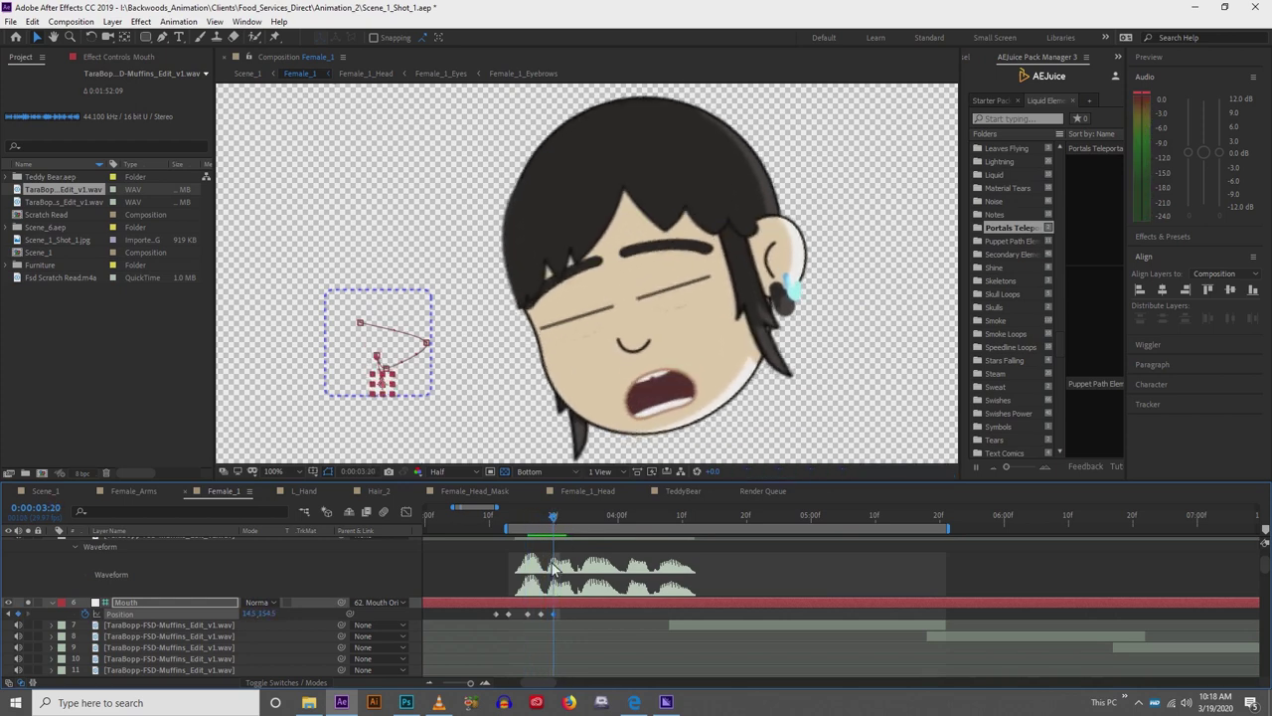
pyautogui.moveTo(538, 617); pyautogui.dragTo(542, 618)
pyautogui.moveTo(382, 390); pyautogui.dragTo(402, 303)
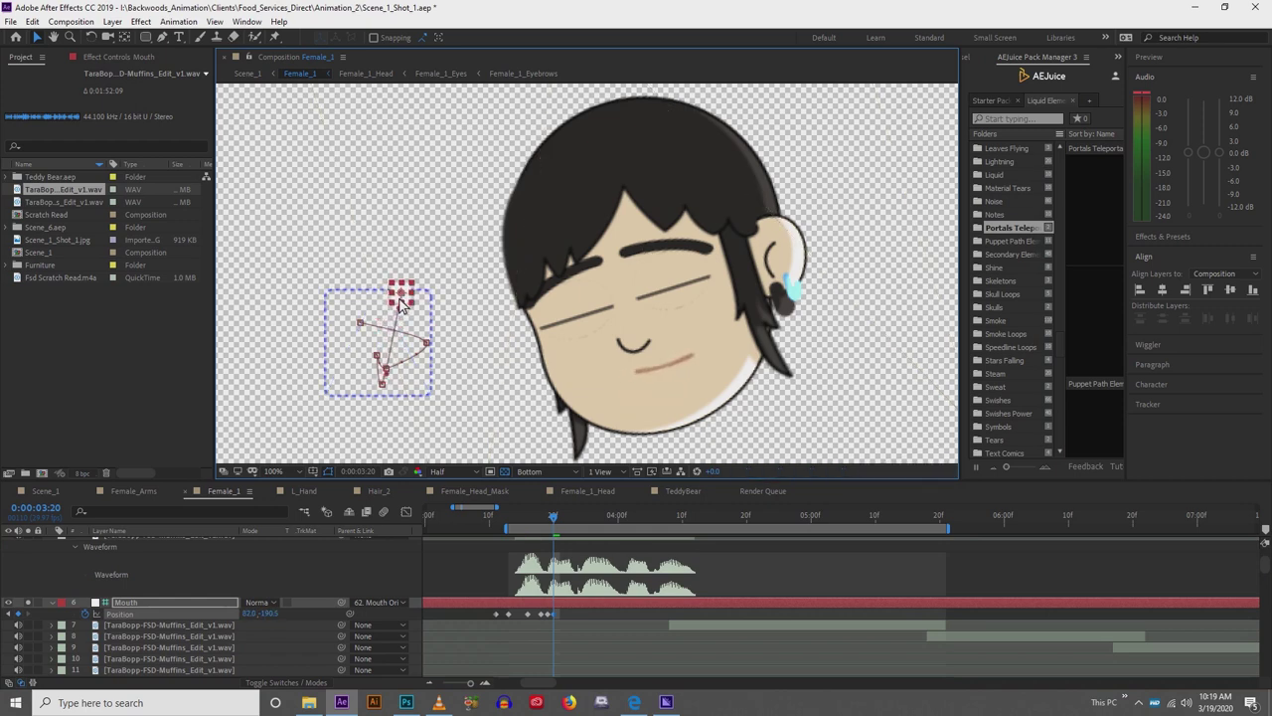
pyautogui.moveTo(554, 527); pyautogui.dragTo(566, 525)
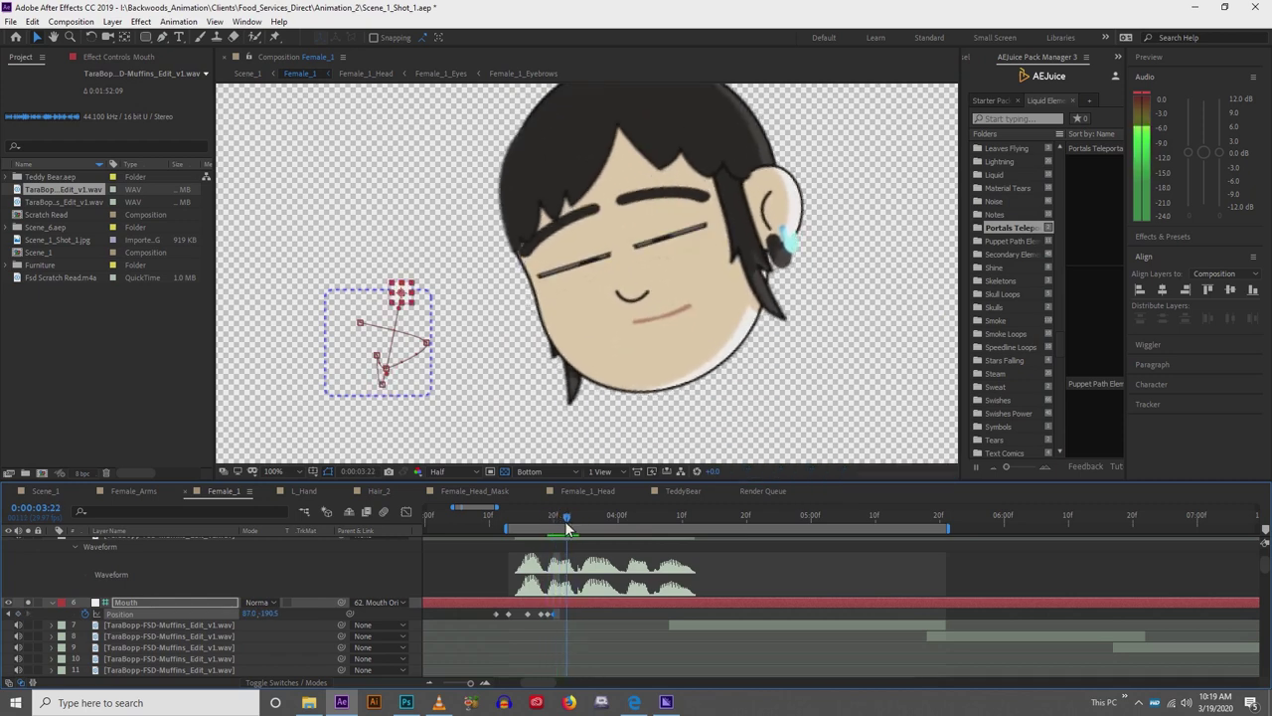
pyautogui.moveTo(408, 299); pyautogui.dragTo(398, 380)
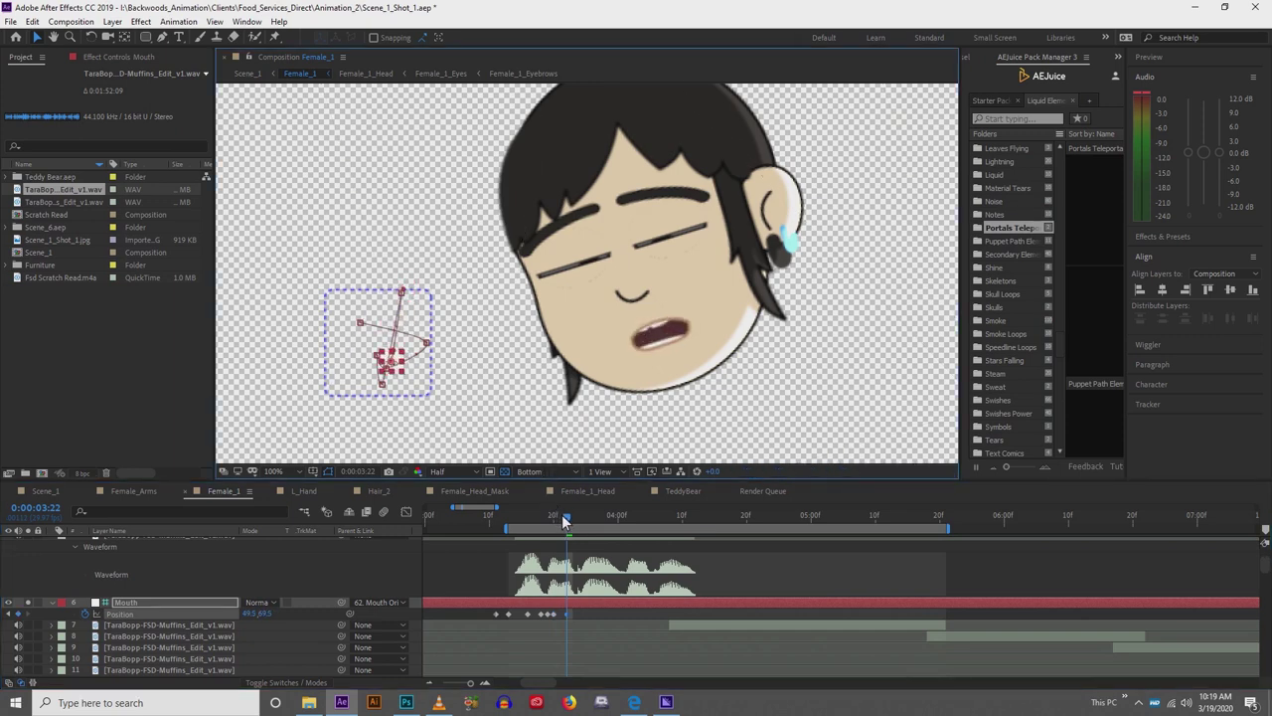
pyautogui.moveTo(564, 519); pyautogui.dragTo(584, 520)
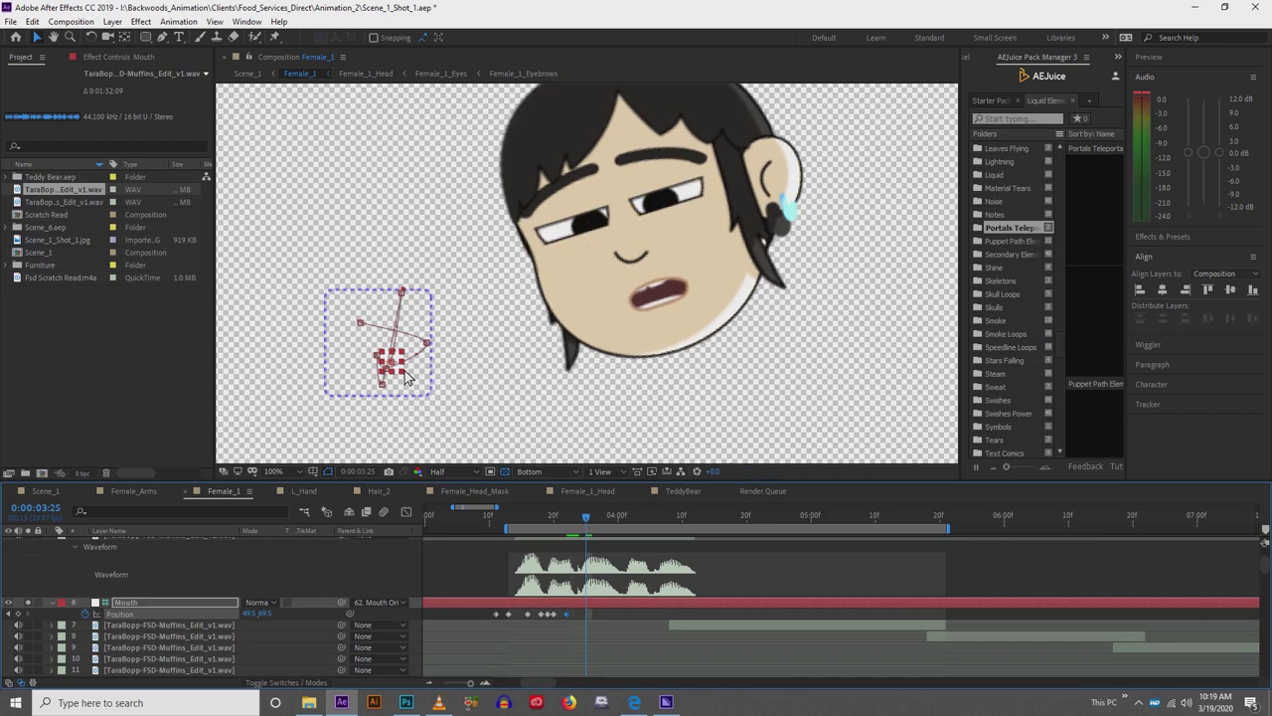
# Key mouth shapes at 3:25, a closed mouth at 3:26, and a new shape at 3:28.
pyautogui.moveTo(394, 372); pyautogui.dragTo(405, 366)
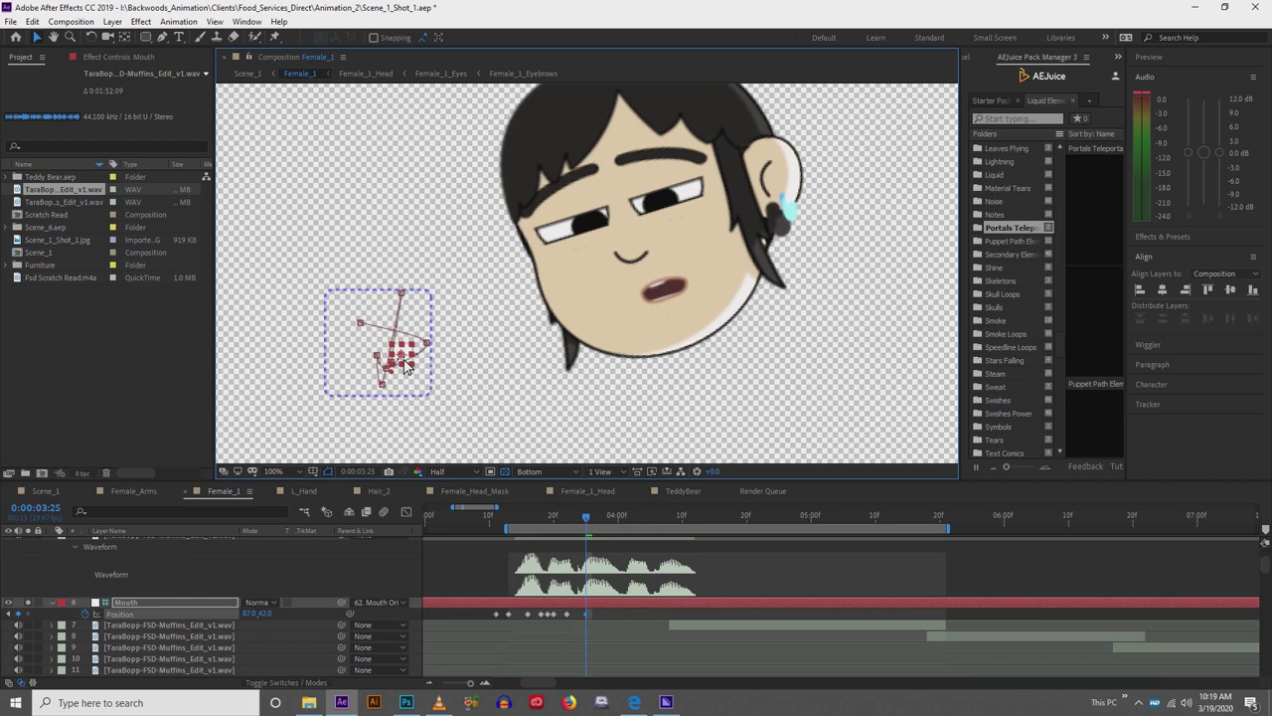
pyautogui.moveTo(408, 365); pyautogui.dragTo(414, 374)
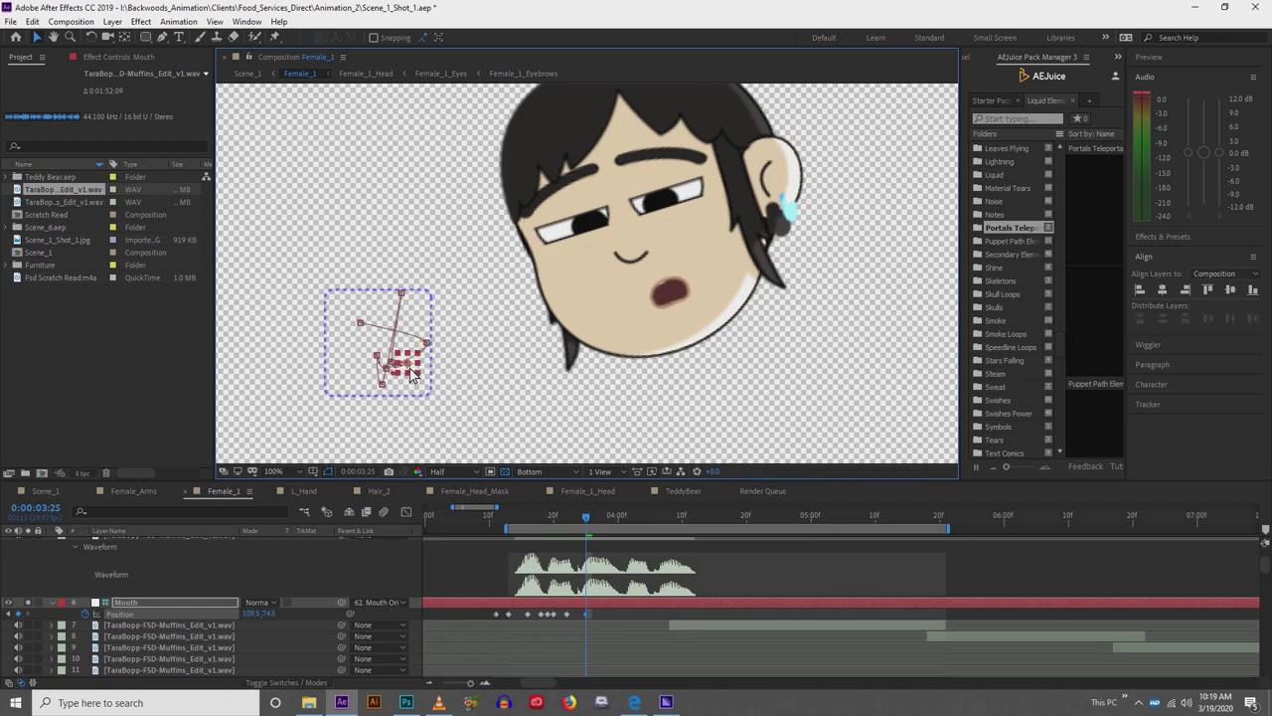
pyautogui.moveTo(587, 515); pyautogui.dragTo(599, 520)
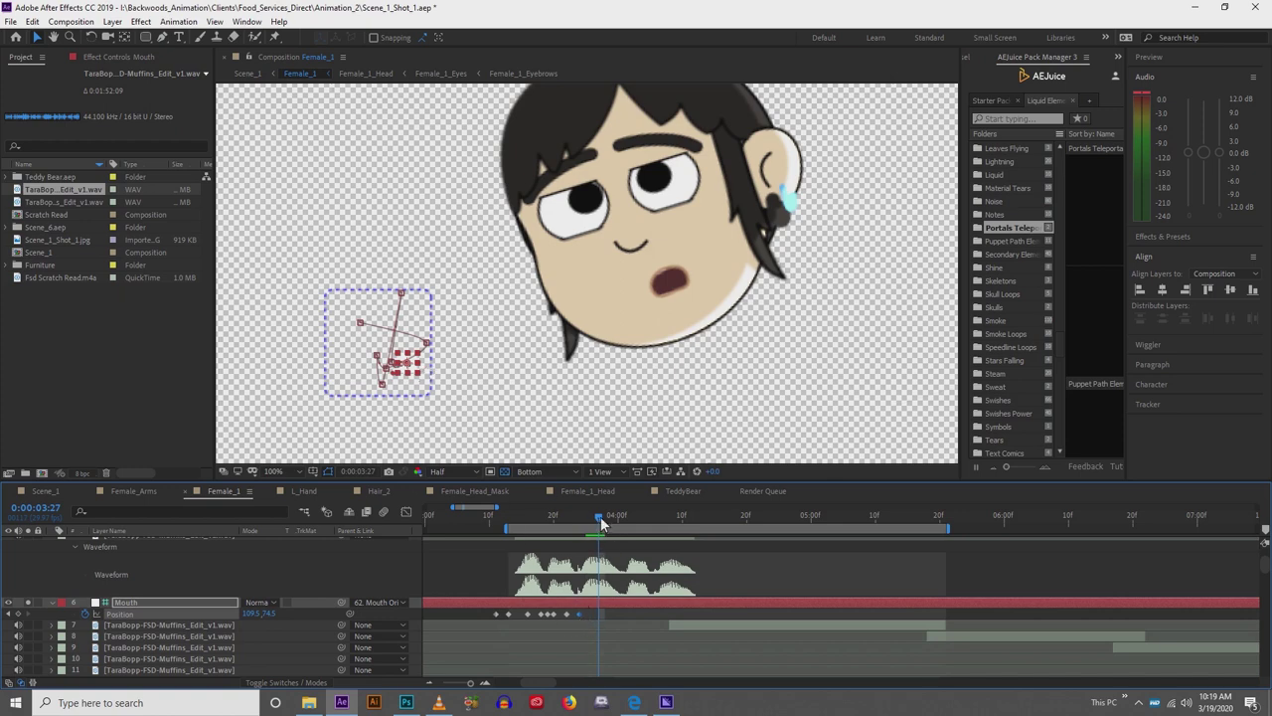
pyautogui.moveTo(595, 515); pyautogui.dragTo(593, 527)
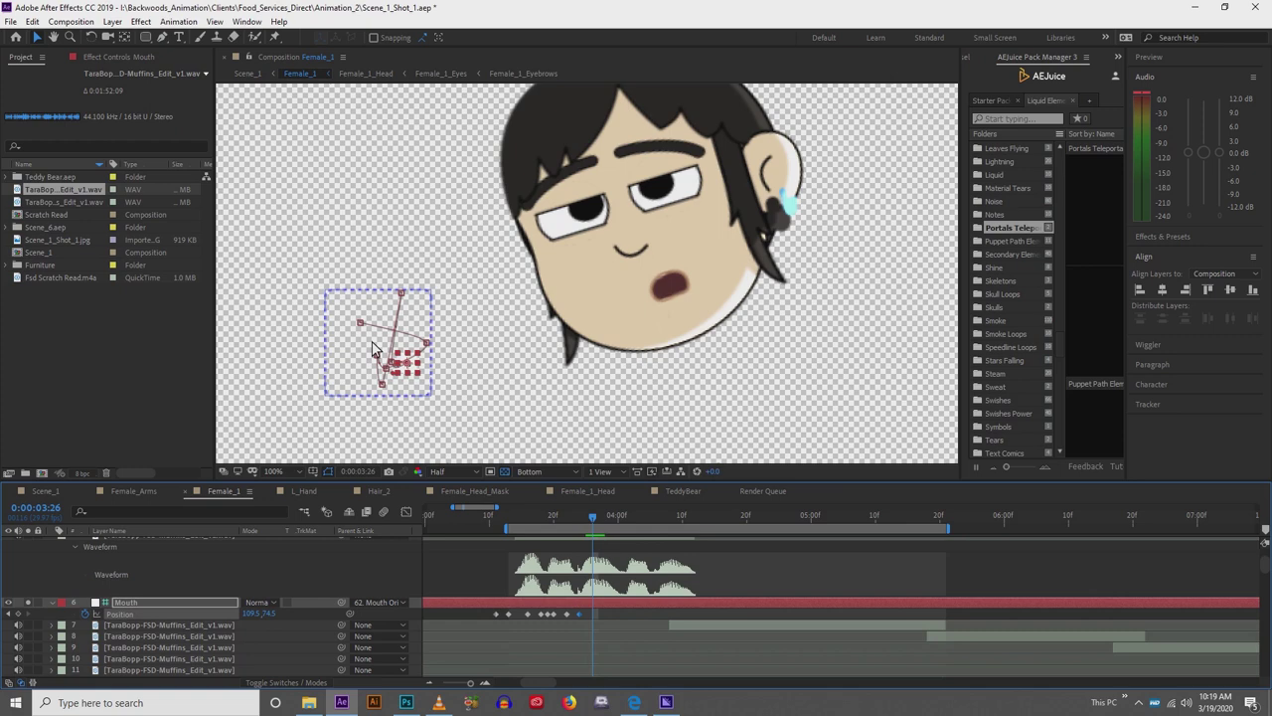
pyautogui.moveTo(405, 370); pyautogui.dragTo(422, 349)
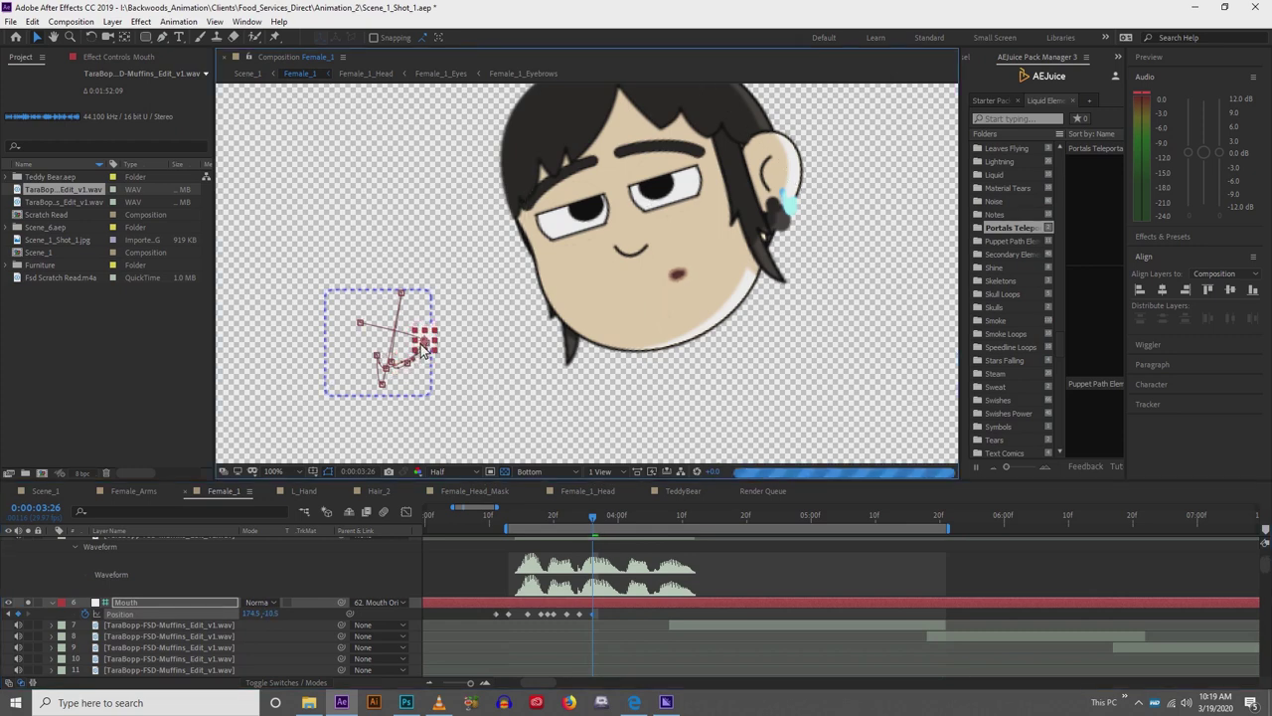
pyautogui.moveTo(594, 524); pyautogui.dragTo(606, 526)
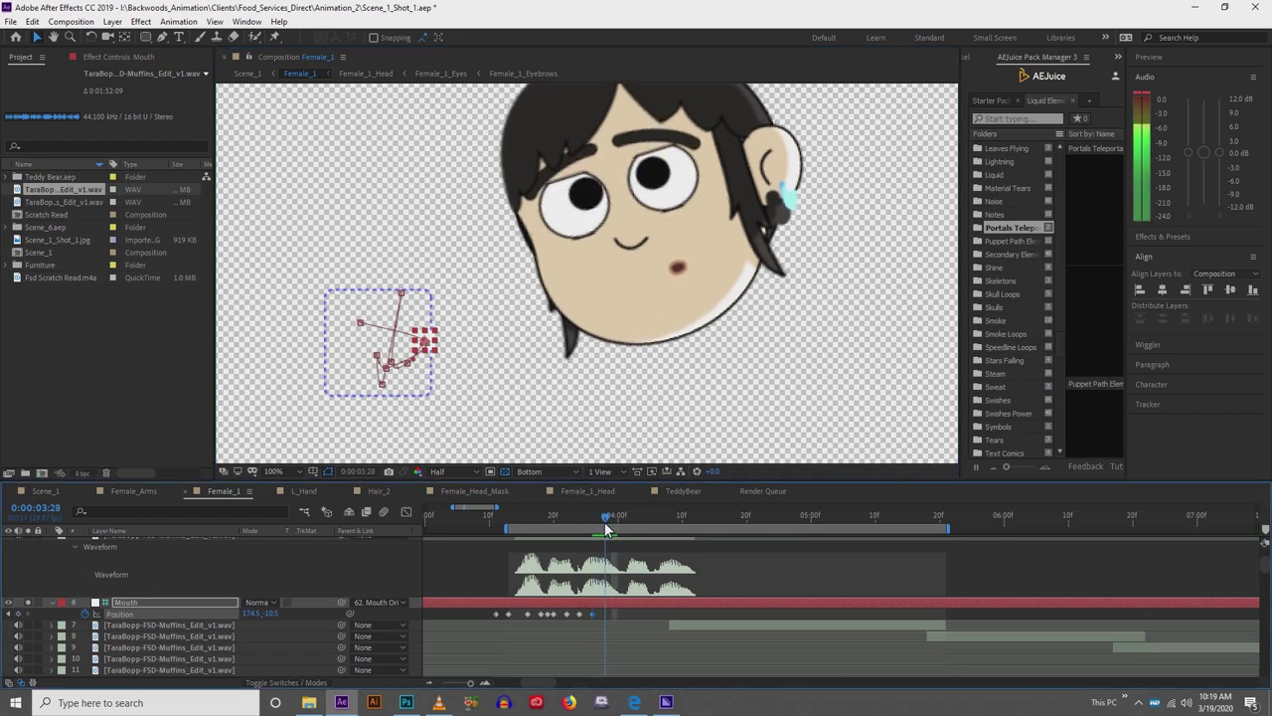
pyautogui.moveTo(428, 348); pyautogui.dragTo(353, 351)
# Key a closed smile at 4:00, a flat line at 4:01, and an open smile at 4:03.
pyautogui.moveTo(608, 518); pyautogui.dragTo(618, 521)
pyautogui.moveTo(356, 363); pyautogui.dragTo(379, 350)
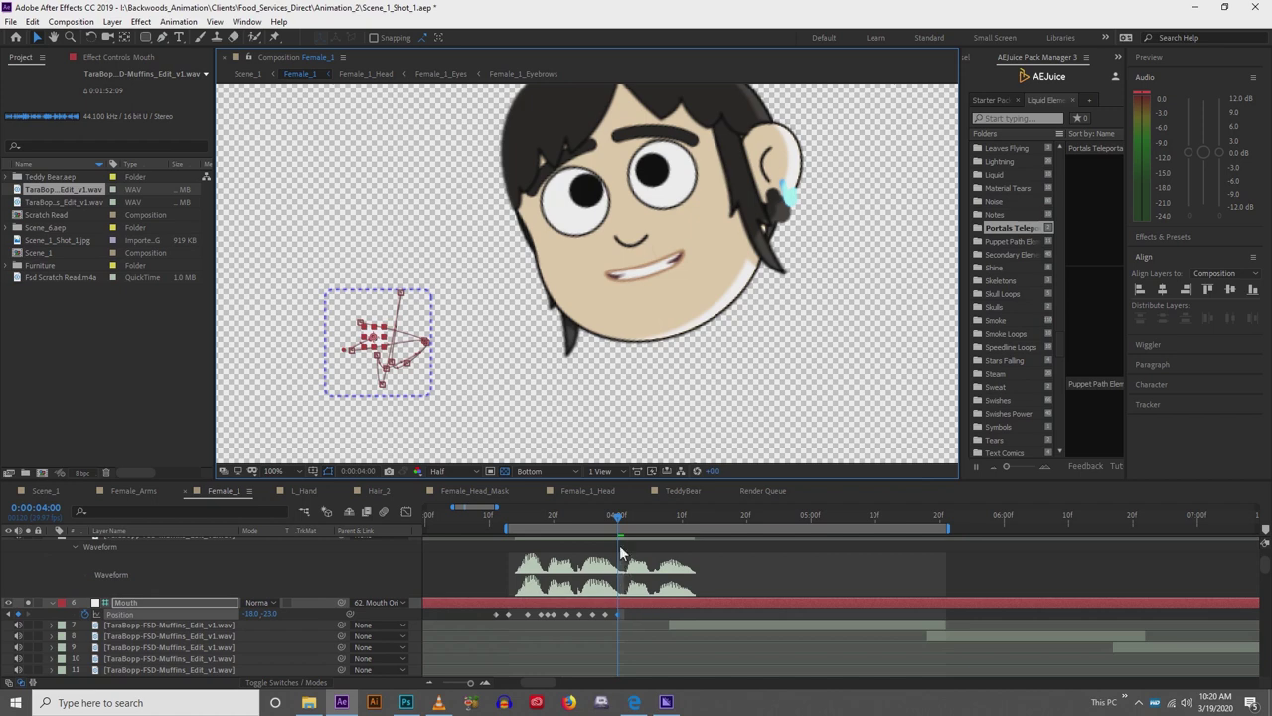
pyautogui.moveTo(619, 521); pyautogui.dragTo(622, 524)
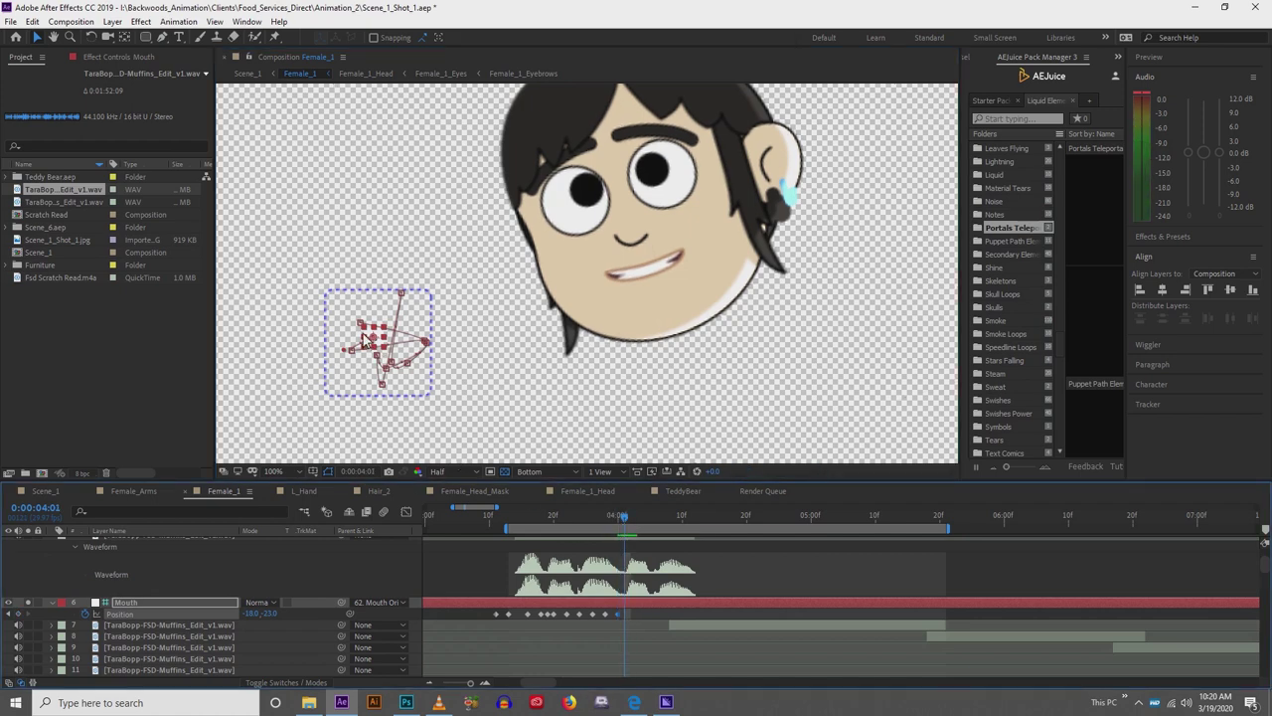
pyautogui.moveTo(366, 343); pyautogui.dragTo(398, 307)
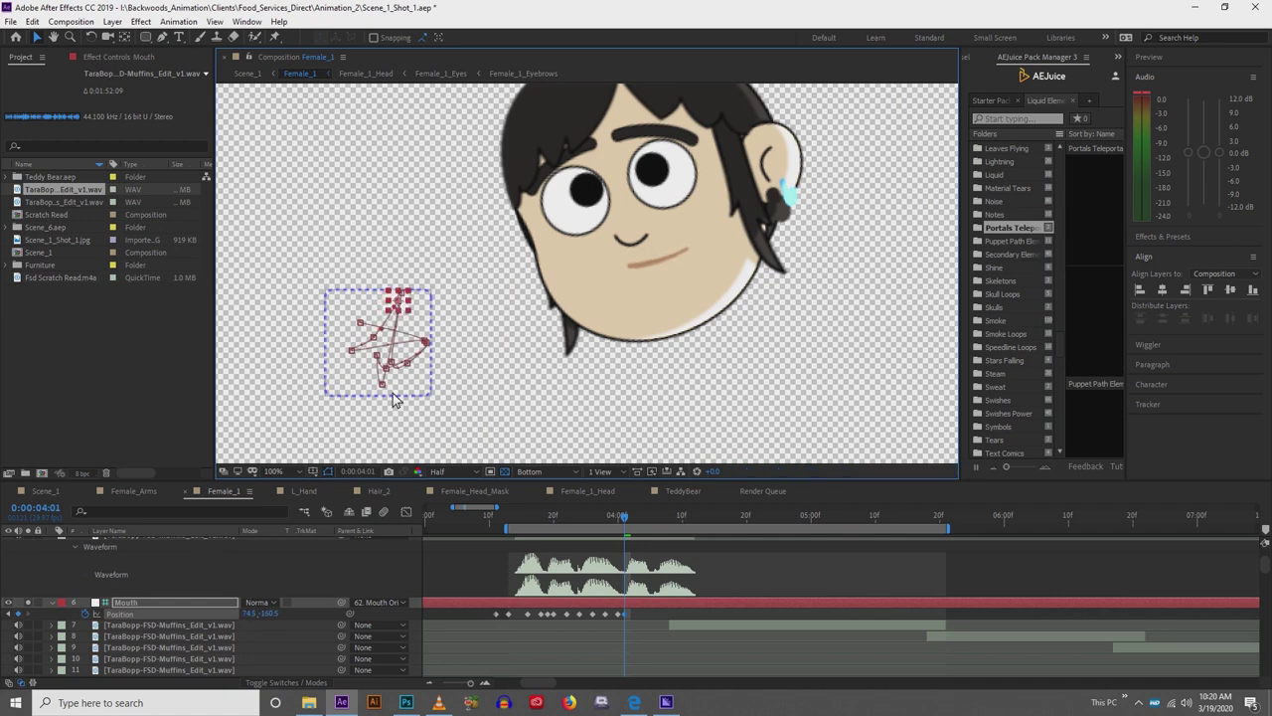
pyautogui.moveTo(624, 524); pyautogui.dragTo(637, 524)
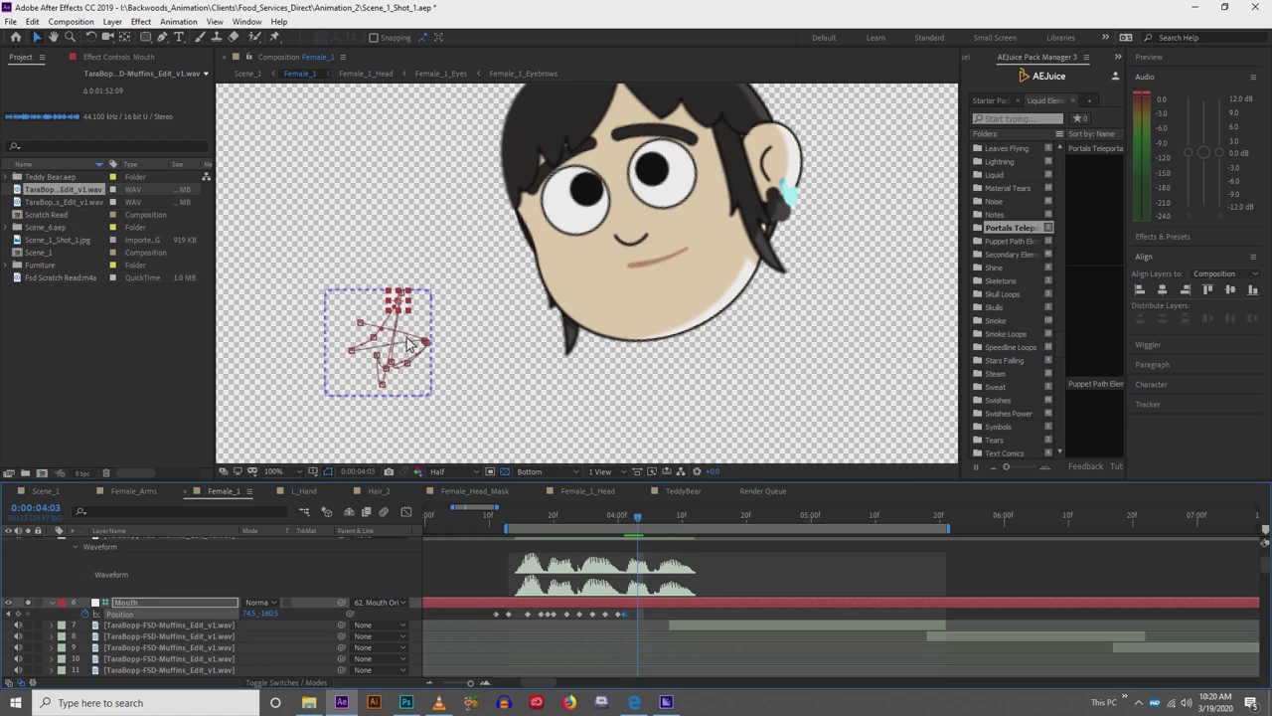
pyautogui.moveTo(402, 306); pyautogui.dragTo(373, 381)
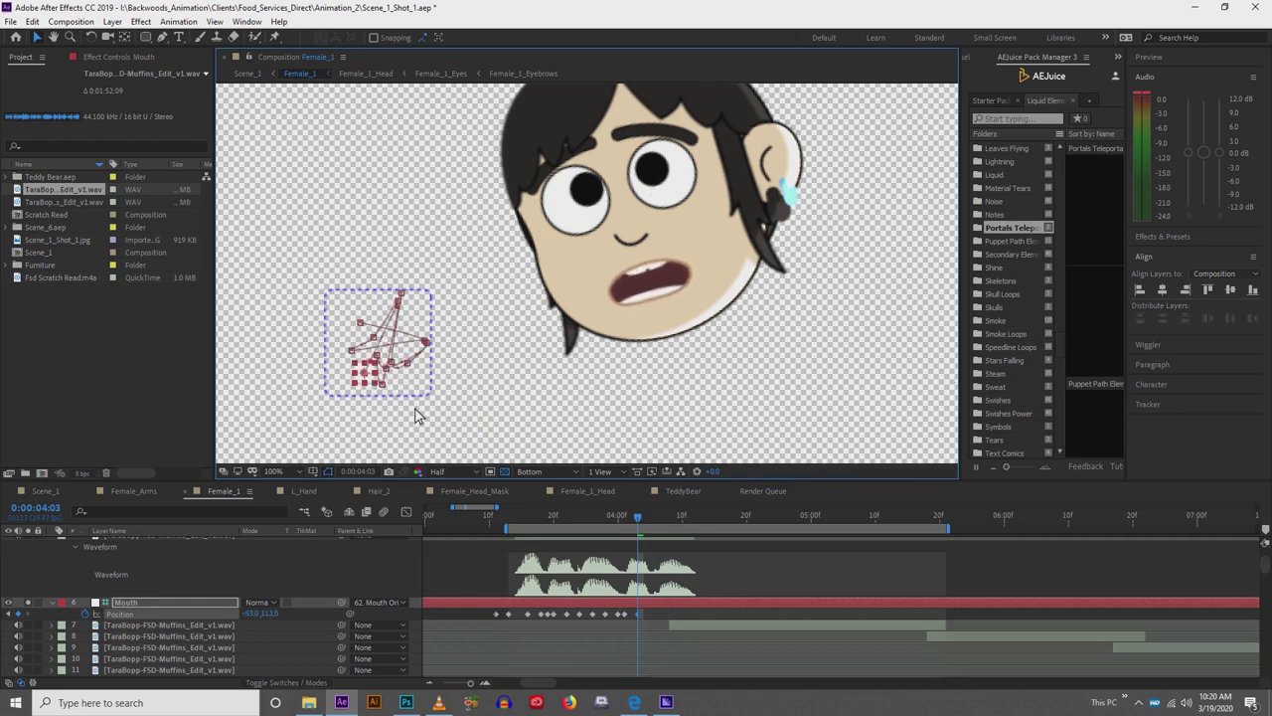
# Key the final mouth shapes frame by frame, ending on a closed smile at 0:00:04:14.
pyautogui.moveTo(638, 517); pyautogui.dragTo(657, 522)
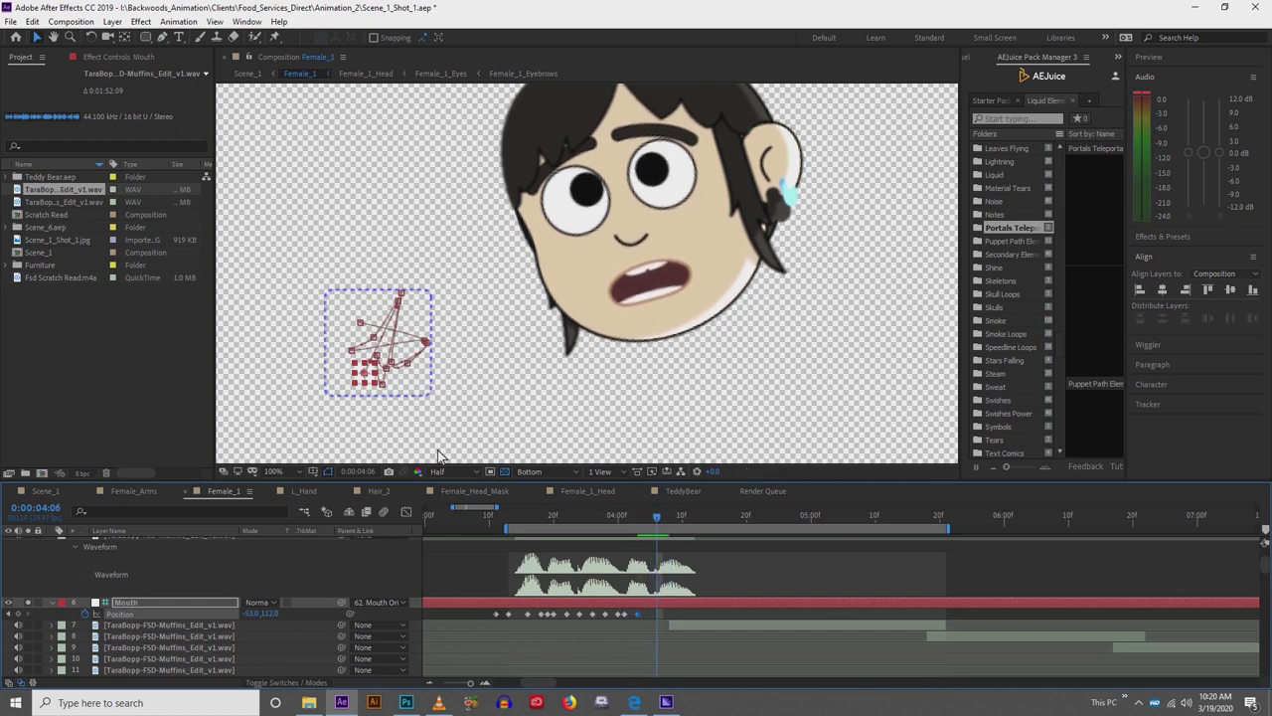
pyautogui.moveTo(364, 385); pyautogui.dragTo(408, 360)
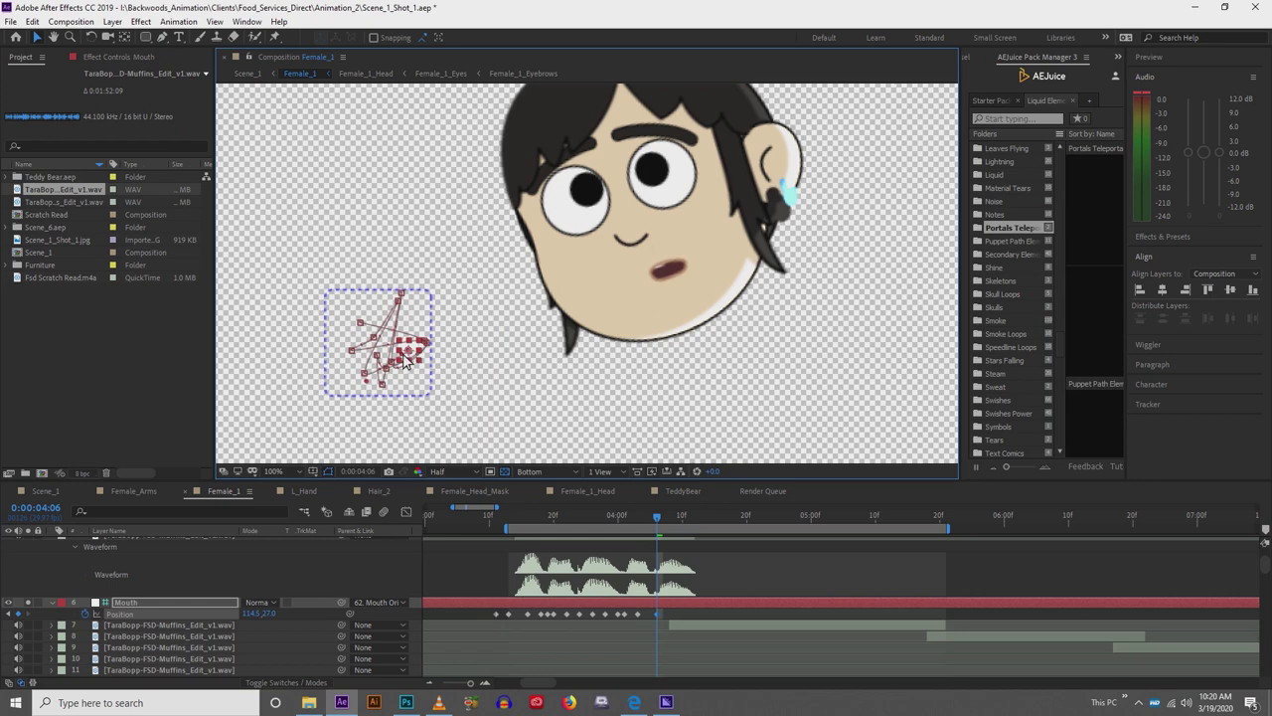
pyautogui.moveTo(661, 522); pyautogui.dragTo(670, 519)
pyautogui.moveTo(412, 352); pyautogui.dragTo(350, 352)
pyautogui.moveTo(678, 526); pyautogui.dragTo(707, 524)
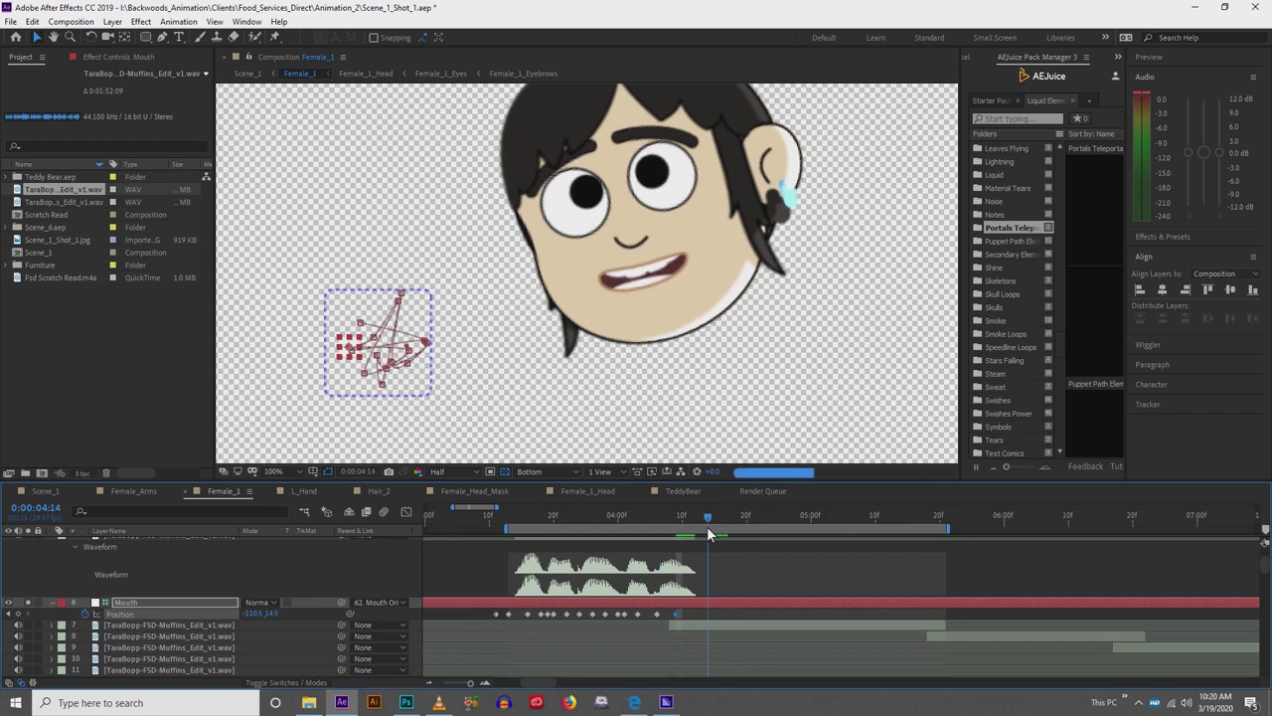
pyautogui.click(345, 360)
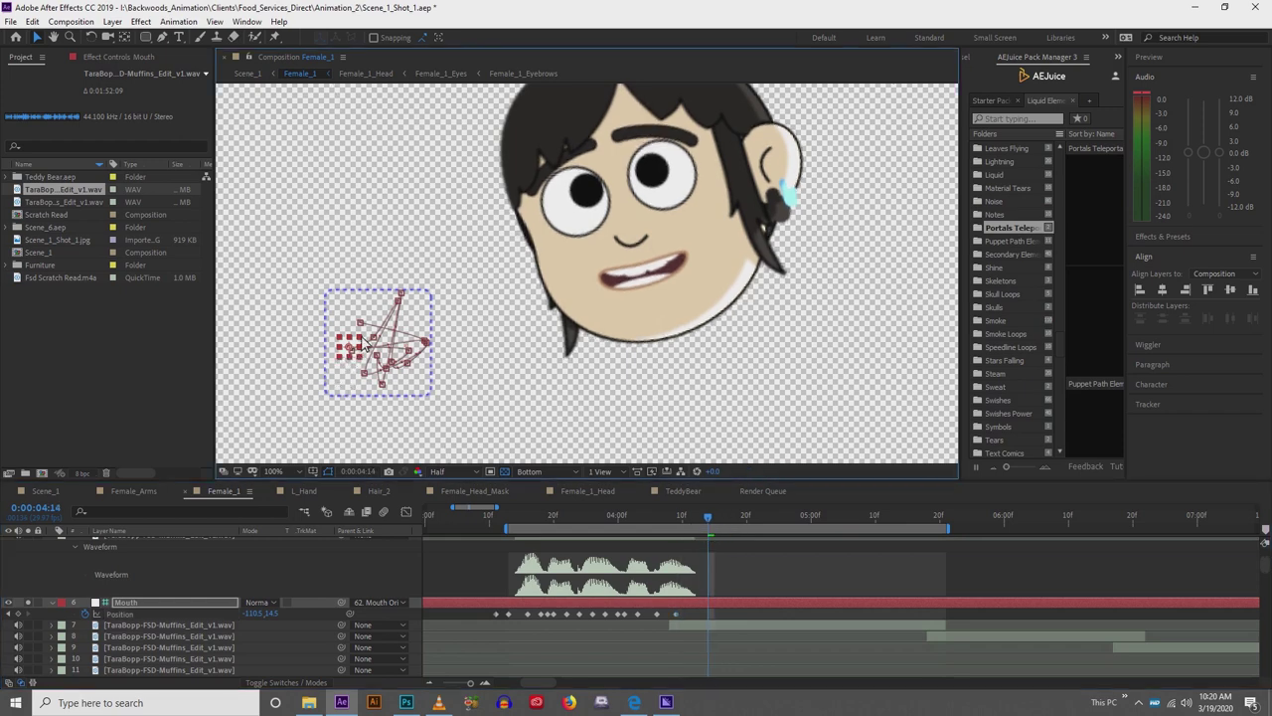
pyautogui.moveTo(347, 360); pyautogui.dragTo(383, 302)
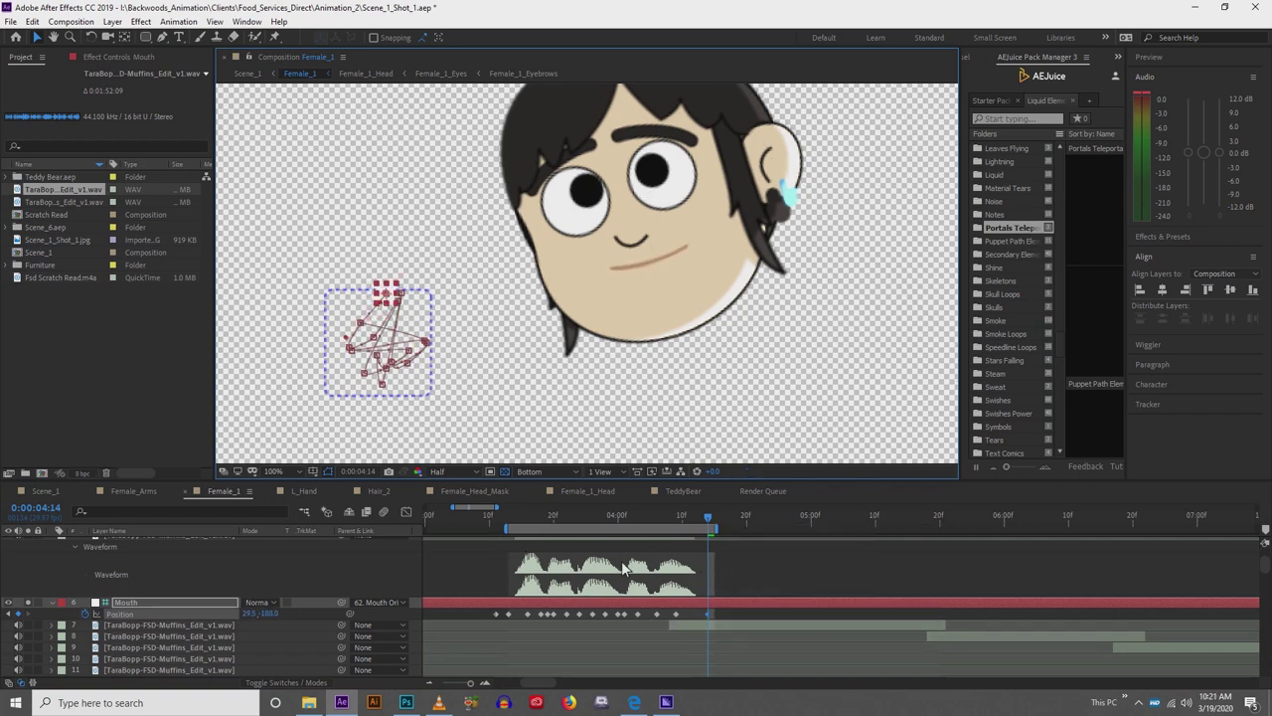
pyautogui.press(',')
# Preview the lip-sync, then apply Easy Ease (F9) to all the Mouth Position keyframes.
pyautogui.press('space')
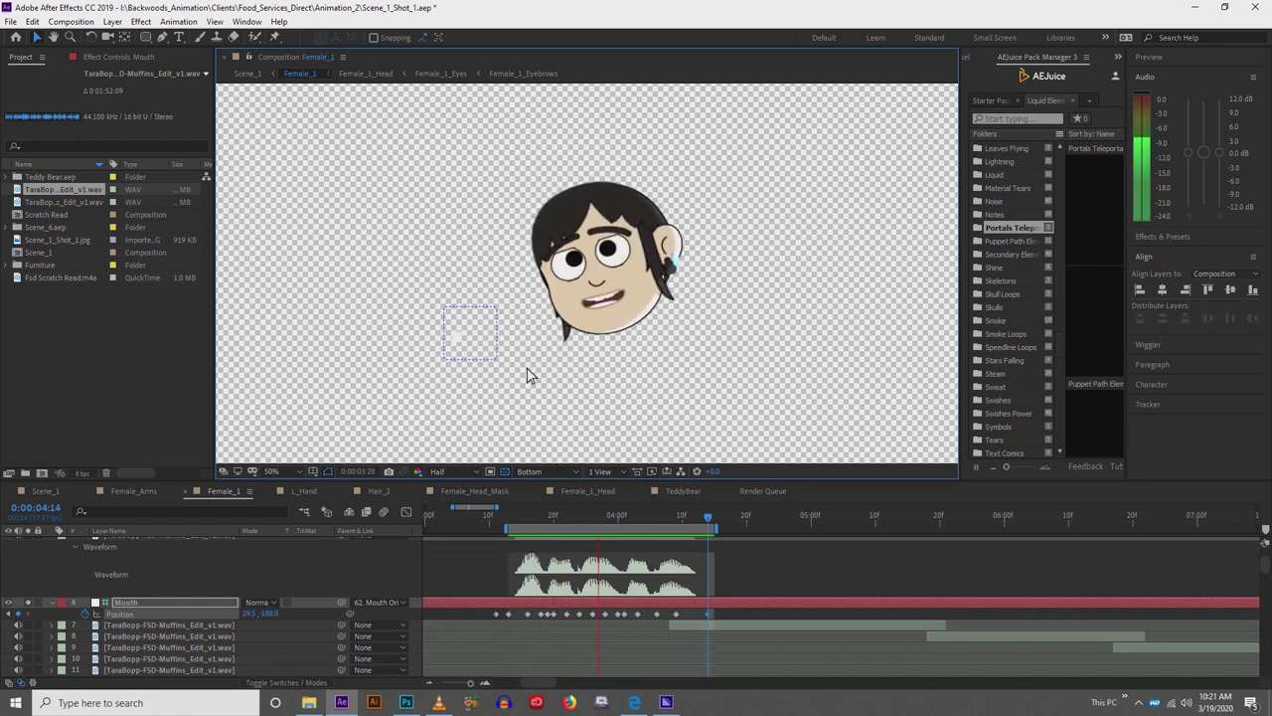
pyautogui.moveTo(510, 516); pyautogui.dragTo(537, 520)
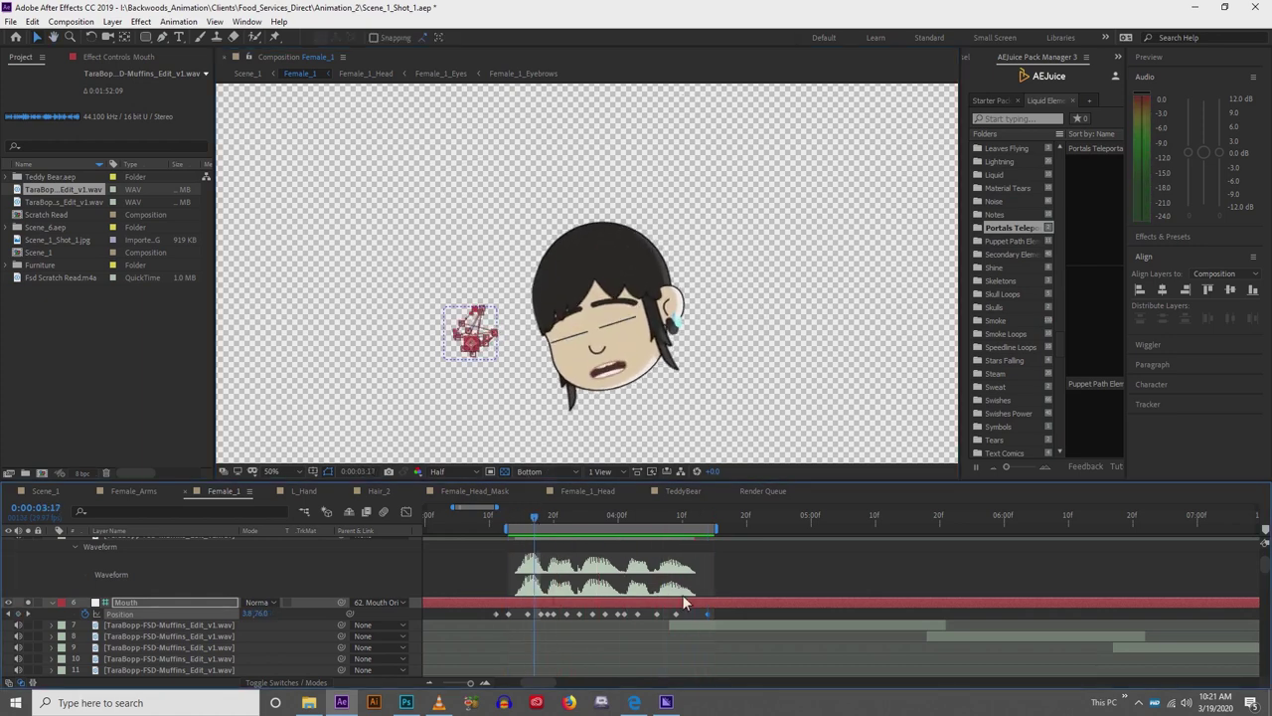
pyautogui.moveTo(726, 616); pyautogui.dragTo(485, 625)
pyautogui.moveTo(709, 616)
pyautogui.press('F9')
pyautogui.click(405, 510)
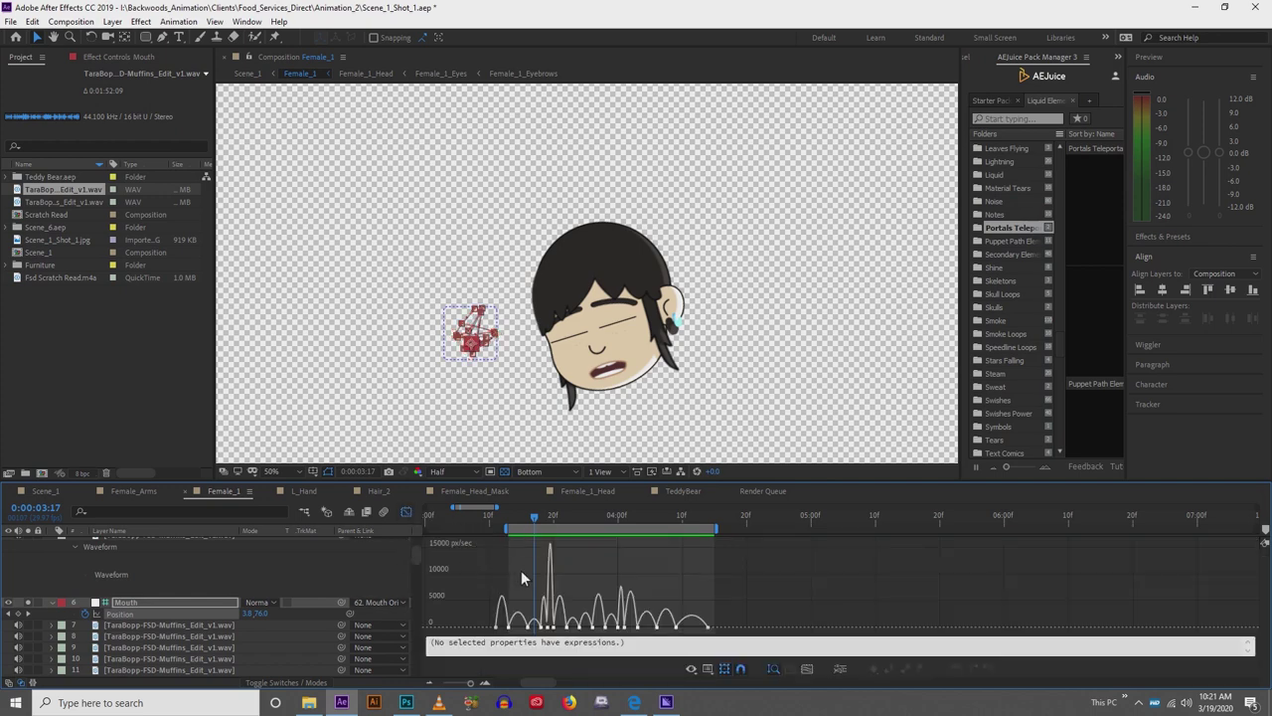
# Show the Mouth Position speed graph, zoomed in on the dialogue keyframes, and select them all.
pyautogui.rightClick(588, 561)
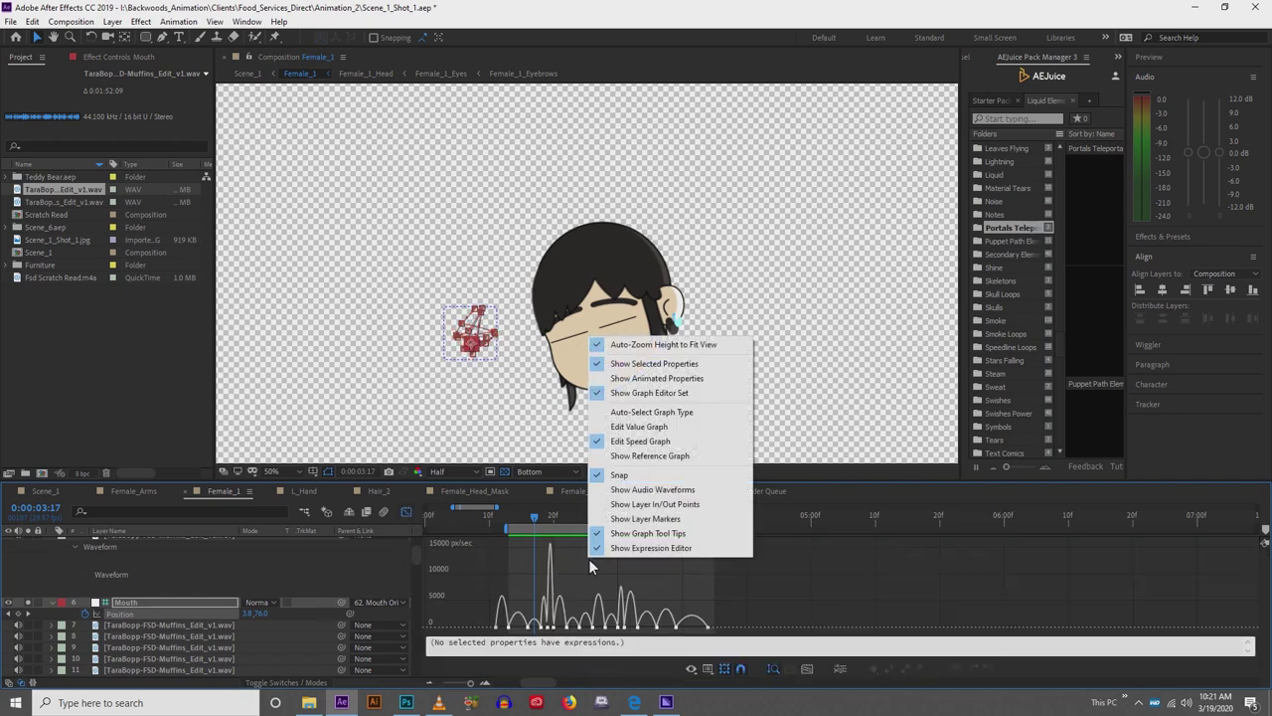
pyautogui.click(639, 427)
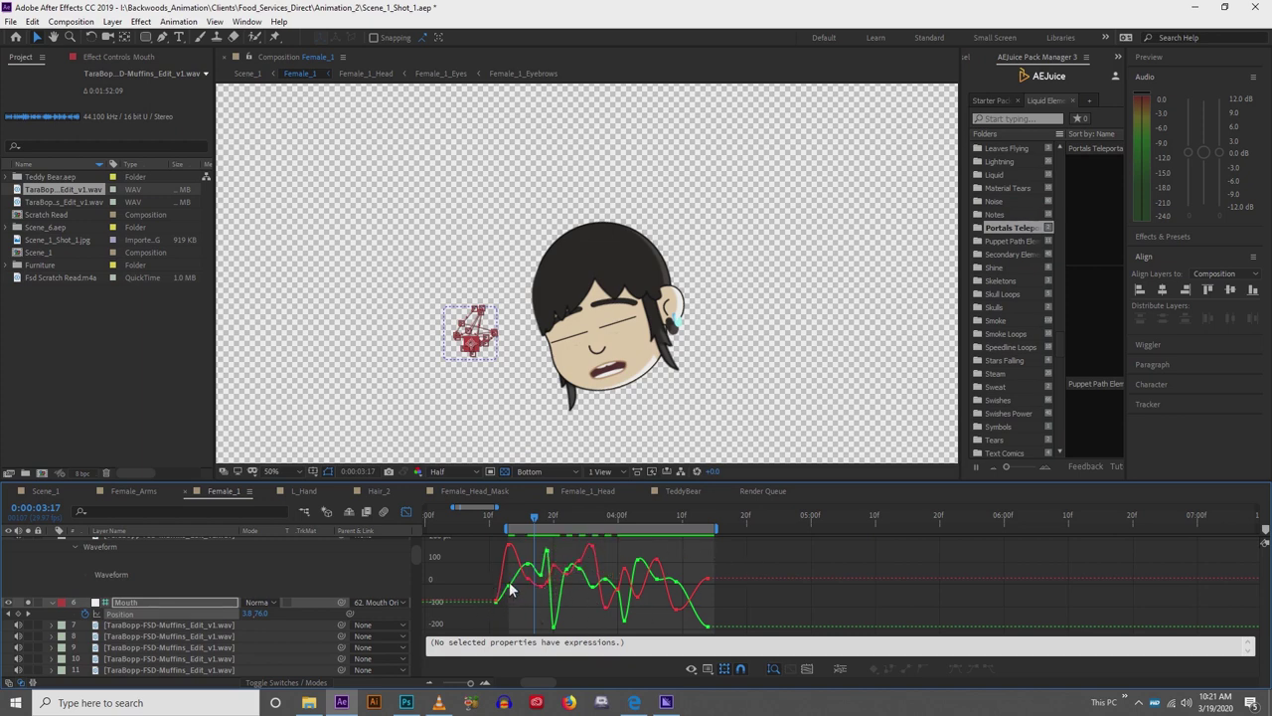
pyautogui.rightClick(614, 564)
pyautogui.click(666, 444)
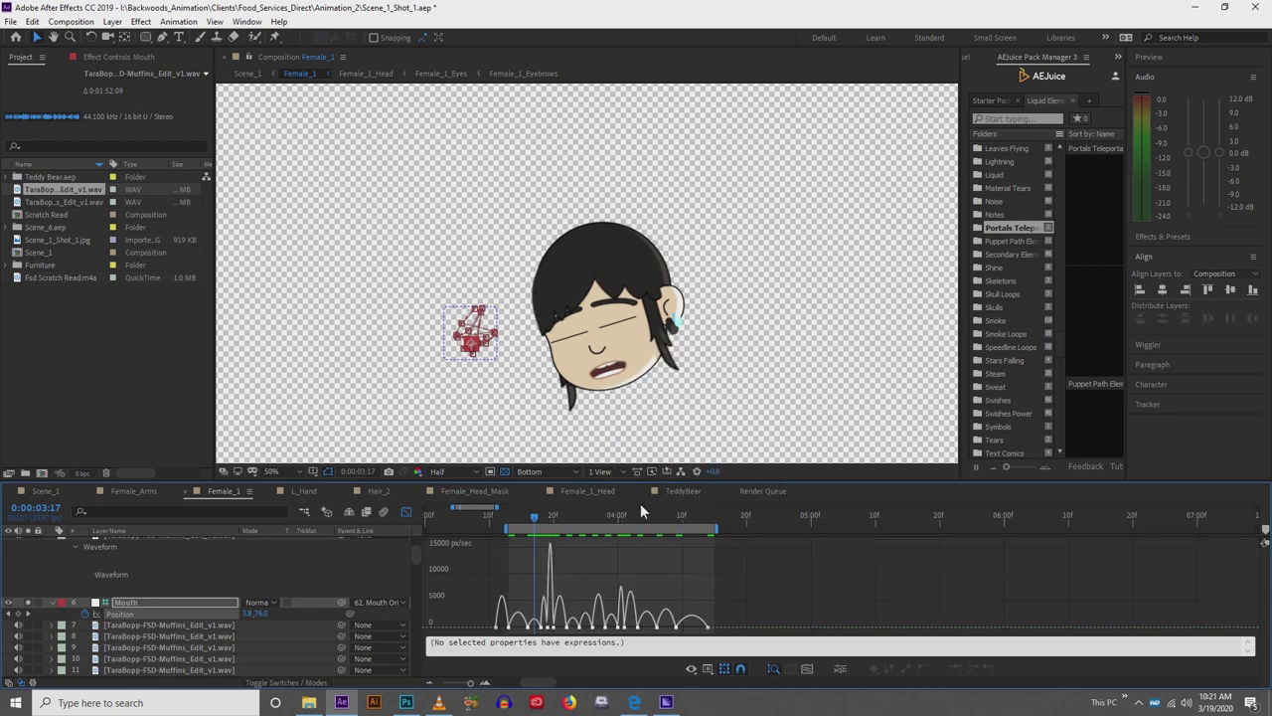
pyautogui.moveTo(497, 508)
pyautogui.mouseDown()
pyautogui.moveTo(463, 508)
pyautogui.moveTo(484, 508)
pyautogui.mouseUp()
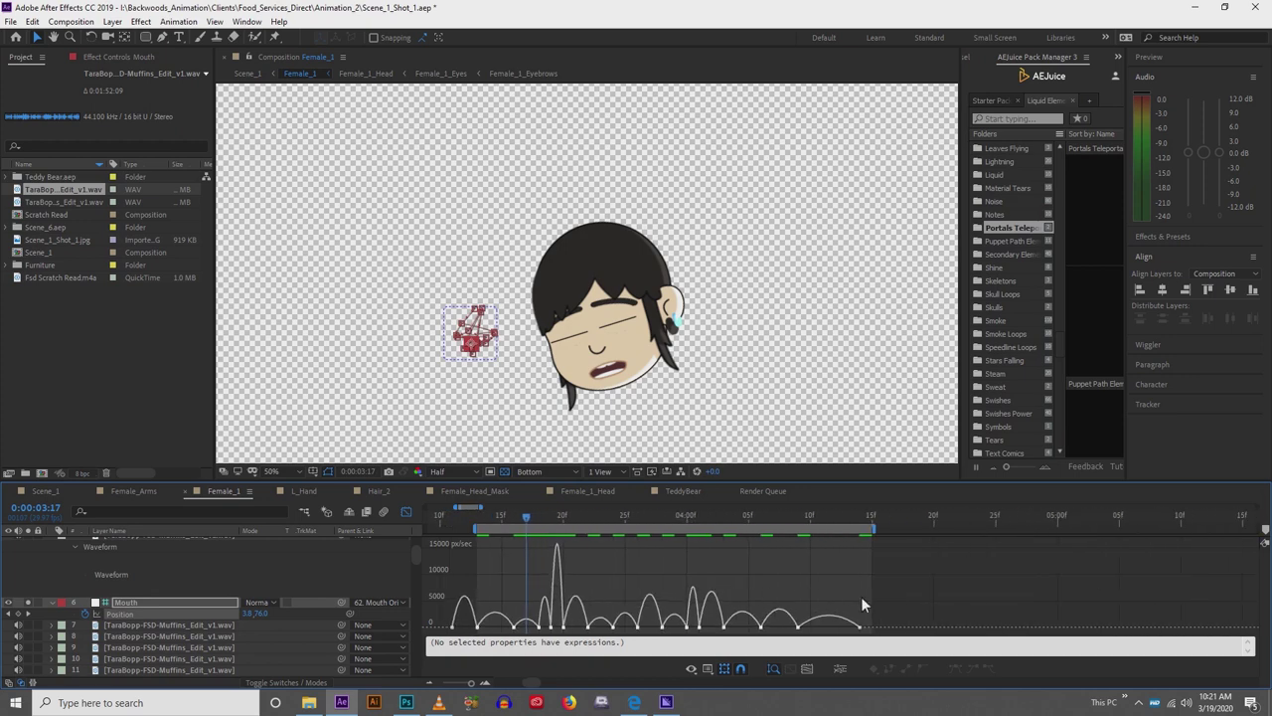
pyautogui.moveTo(898, 620); pyautogui.dragTo(536, 609)
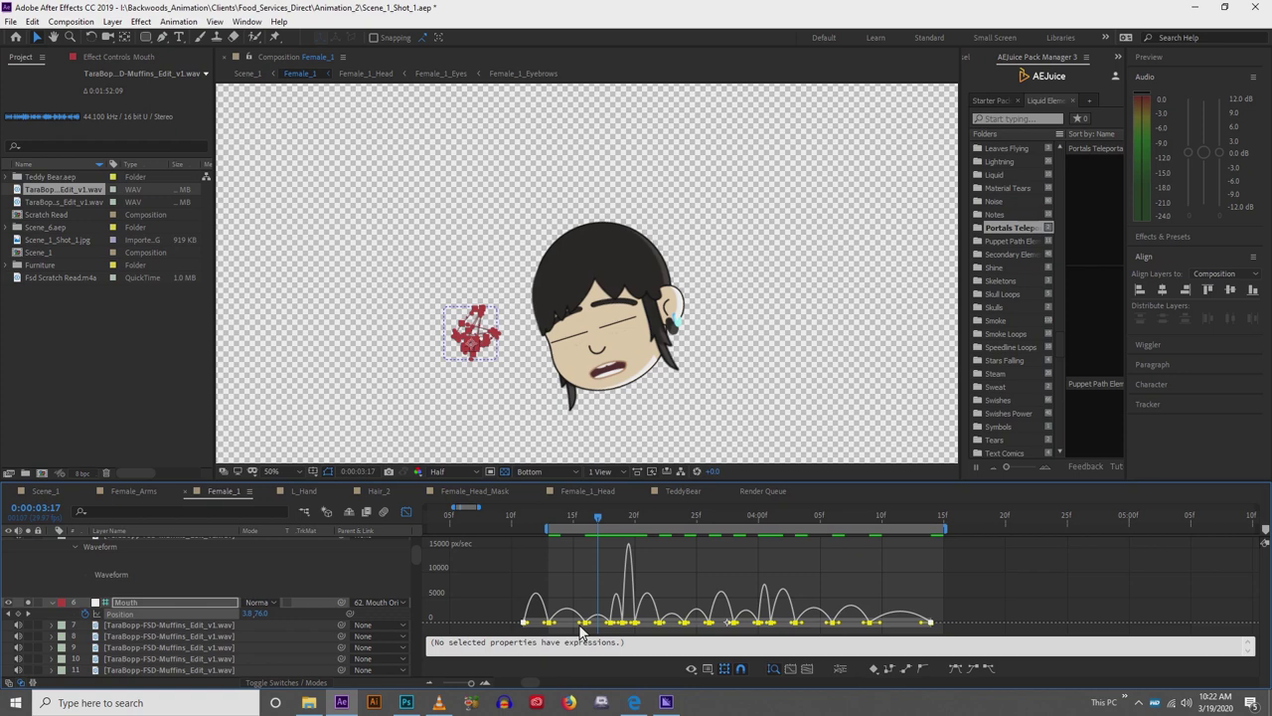
# Drag the easing influence to 100% on all keyframes and preview, stopping at 0:00:03:14.
pyautogui.moveTo(580, 628); pyautogui.dragTo(531, 638)
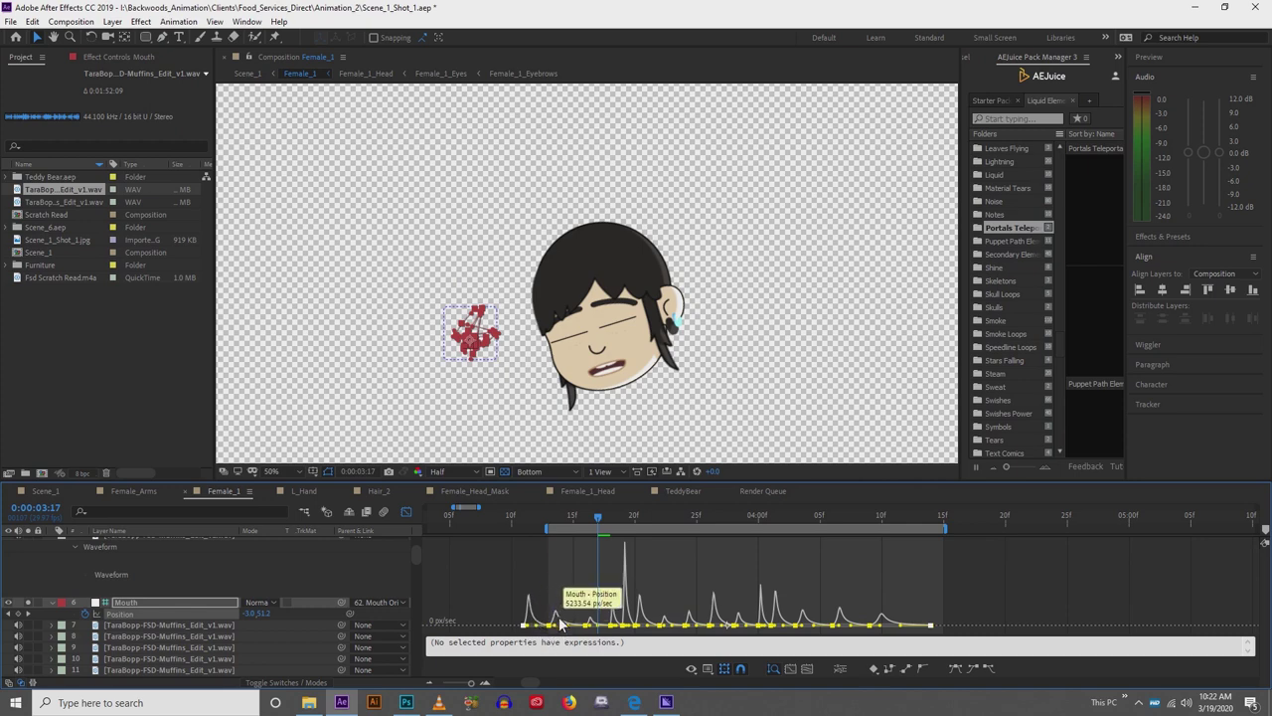
pyautogui.press('space')
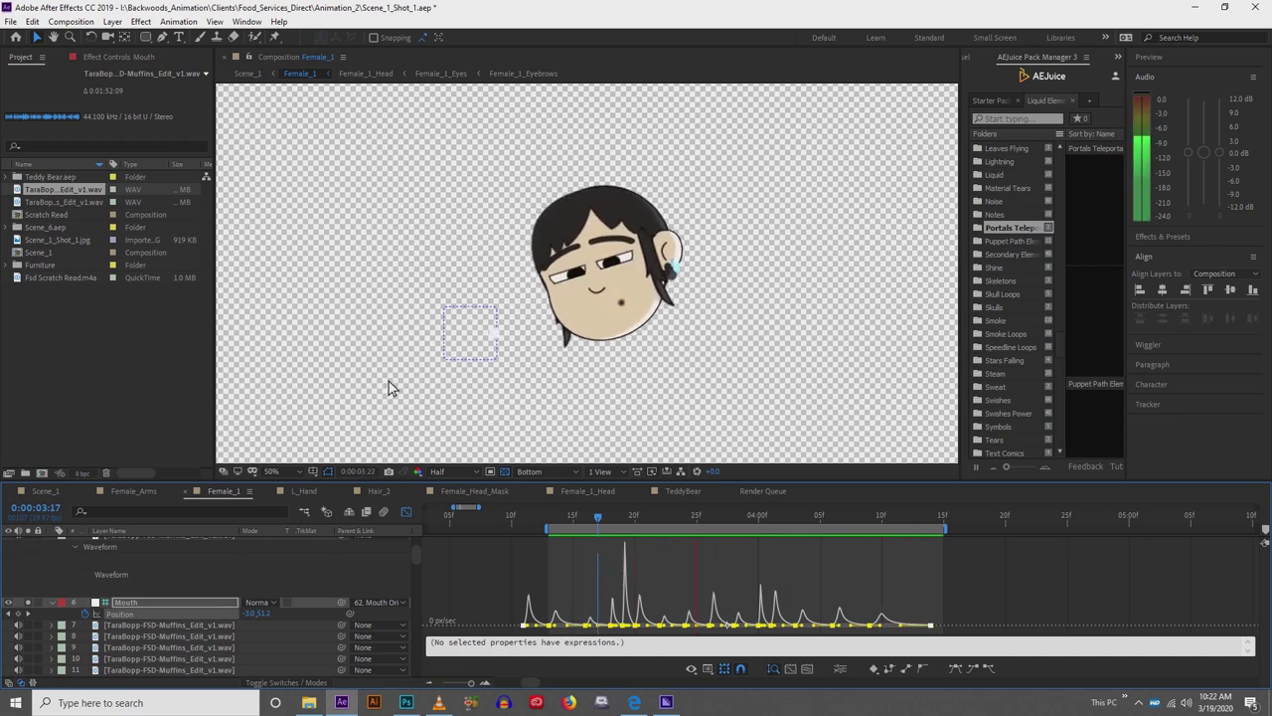
pyautogui.click(561, 517)
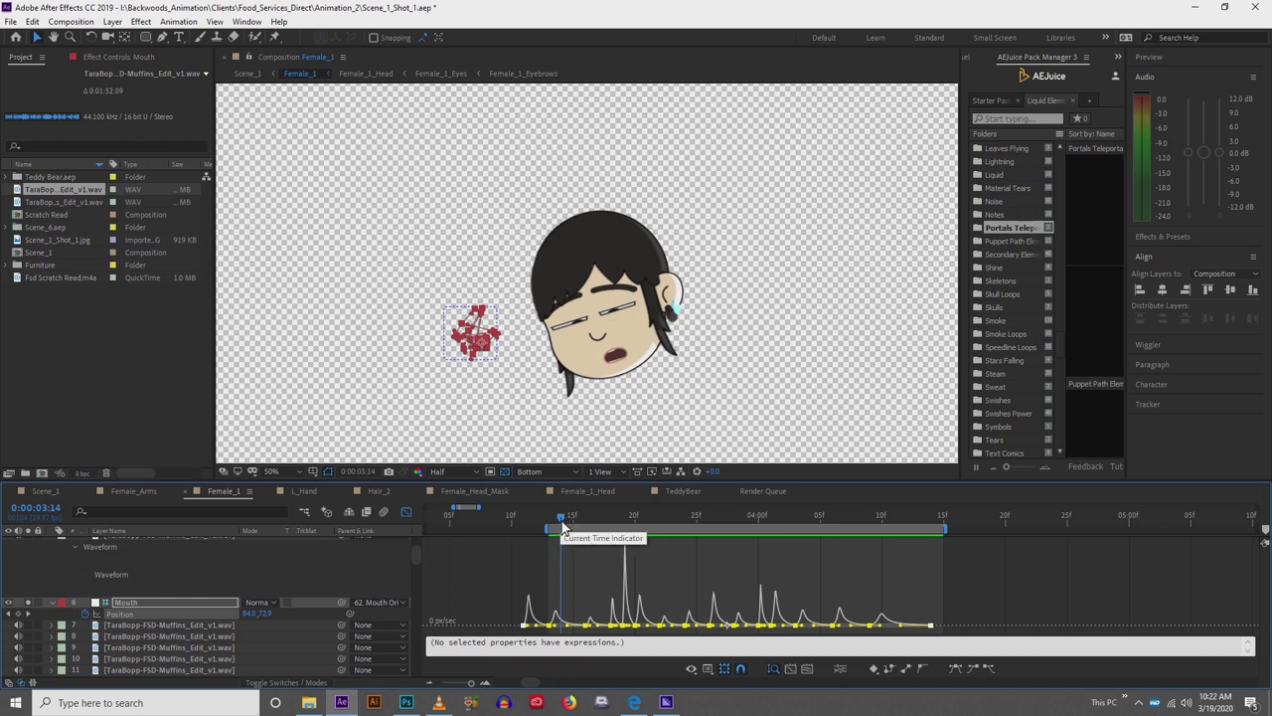
# Deselect the keyframes and scrub frame by frame to check the mouth poses.
pyautogui.click(556, 548)
pyautogui.moveTo(569, 523); pyautogui.dragTo(672, 519)
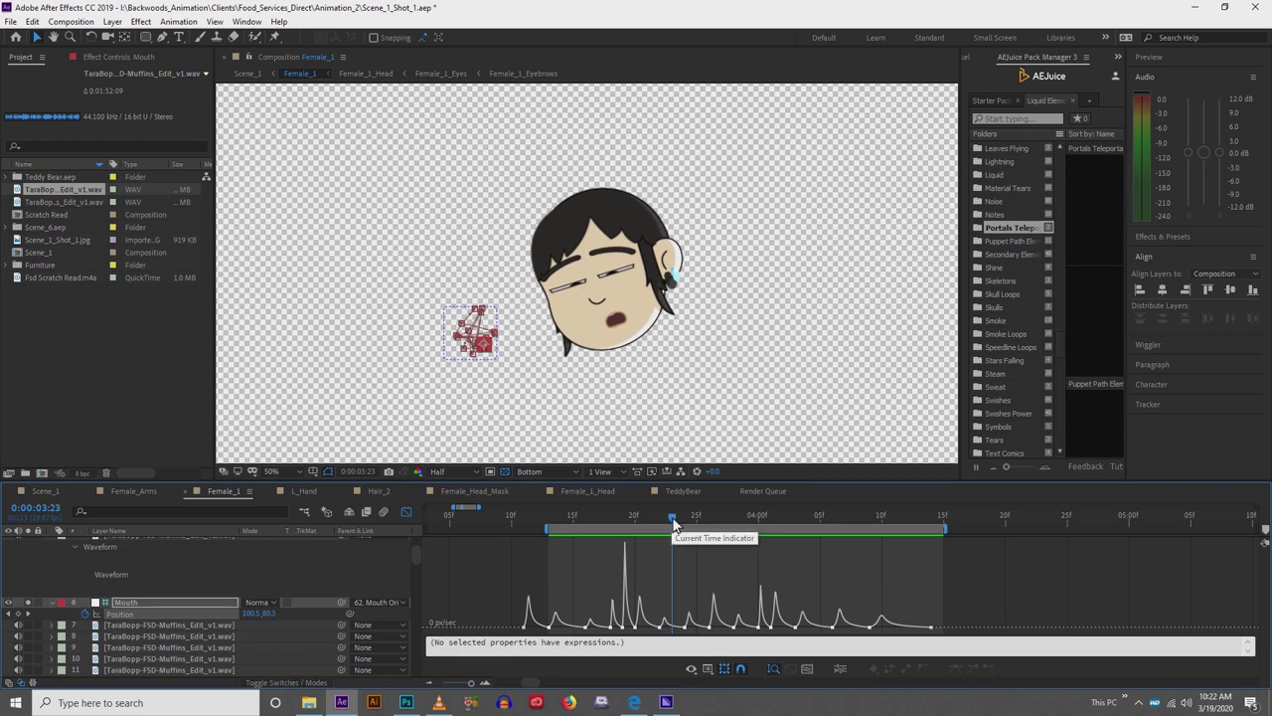
pyautogui.moveTo(670, 518); pyautogui.dragTo(741, 515)
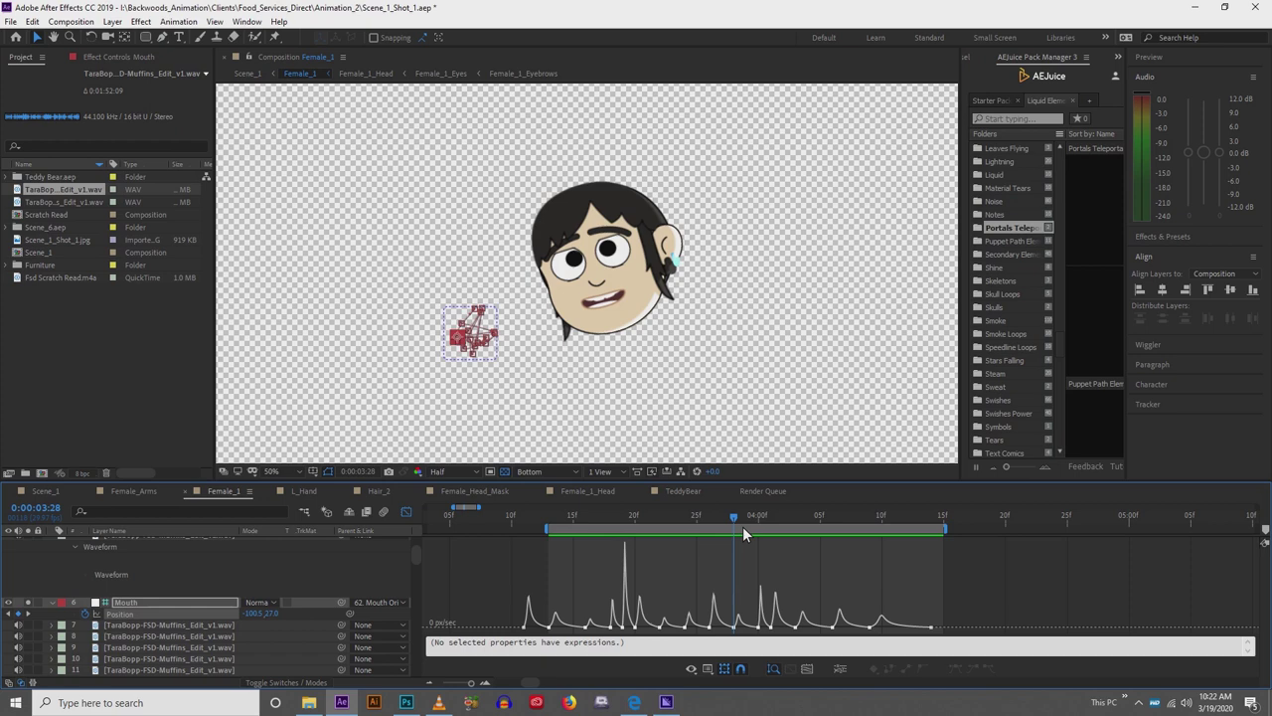
# Steepen all keyframes' easing to spikes near 25000 px/sec, preview, and zoom the timeline out.
pyautogui.moveTo(964, 610); pyautogui.dragTo(434, 640)
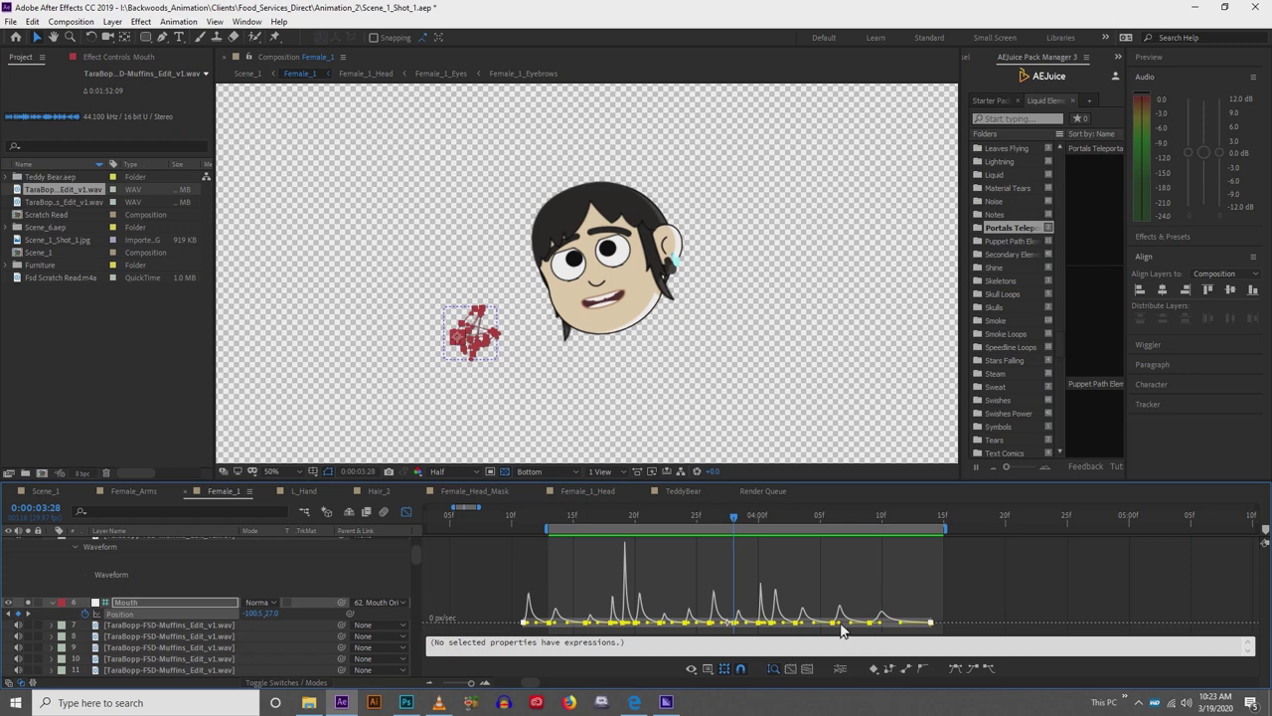
pyautogui.moveTo(830, 632); pyautogui.dragTo(815, 605)
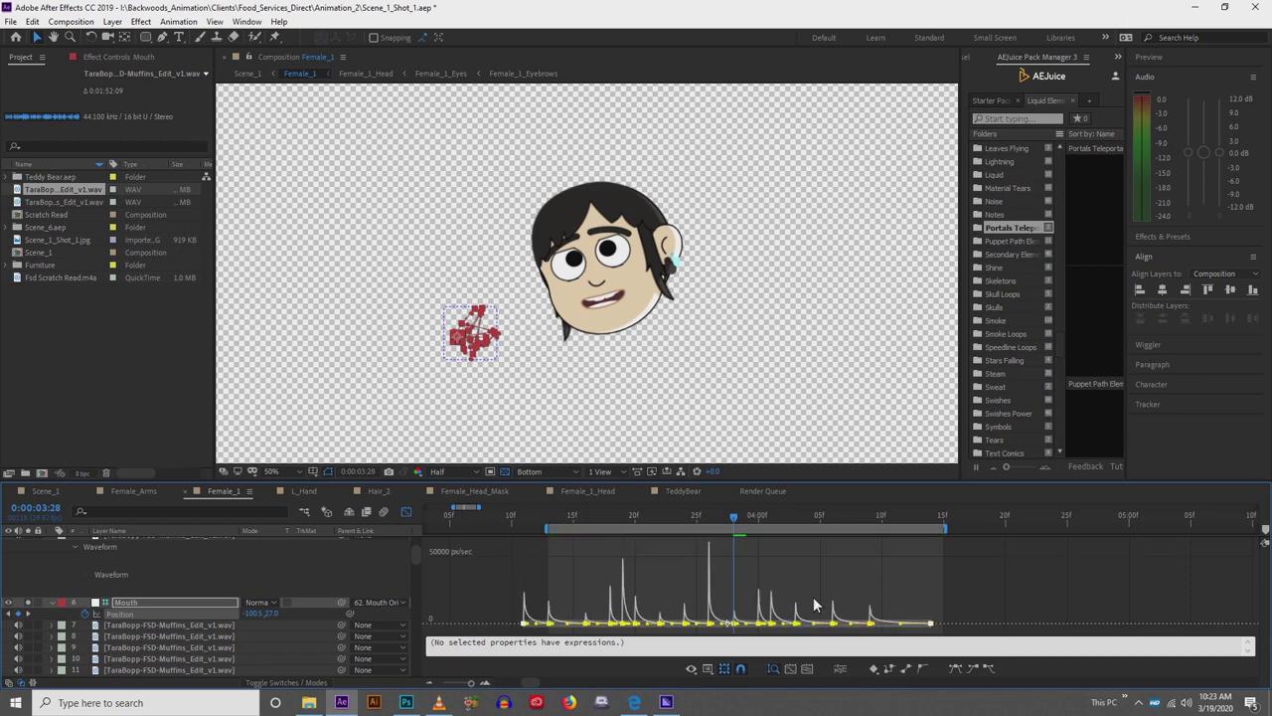
pyautogui.press('space')
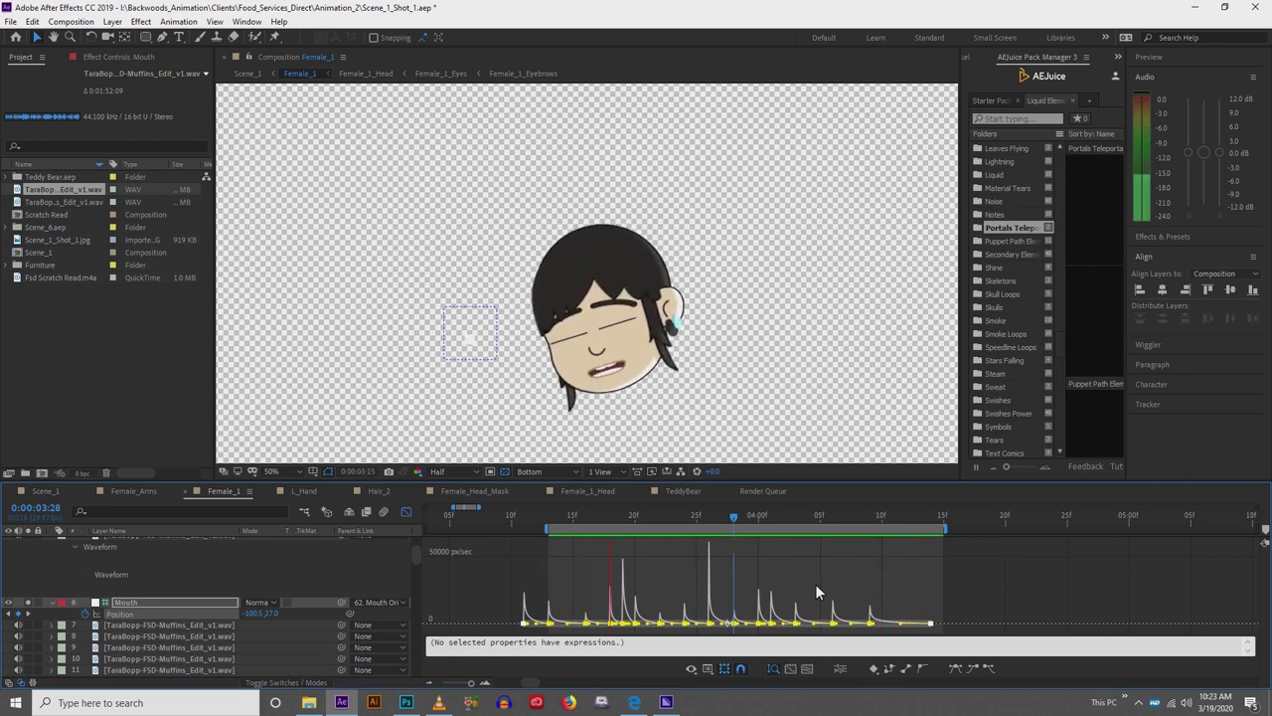
pyautogui.press('space')
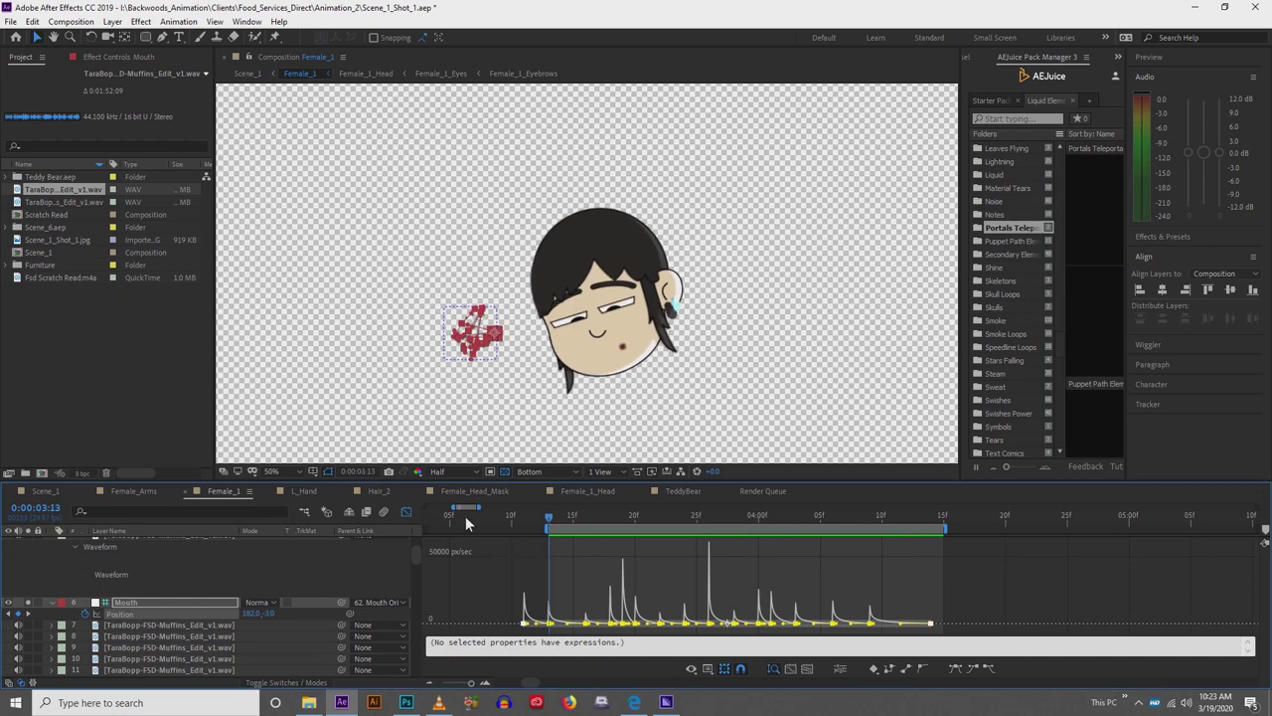
pyautogui.moveTo(481, 507); pyautogui.dragTo(503, 509)
pyautogui.click(463, 550)
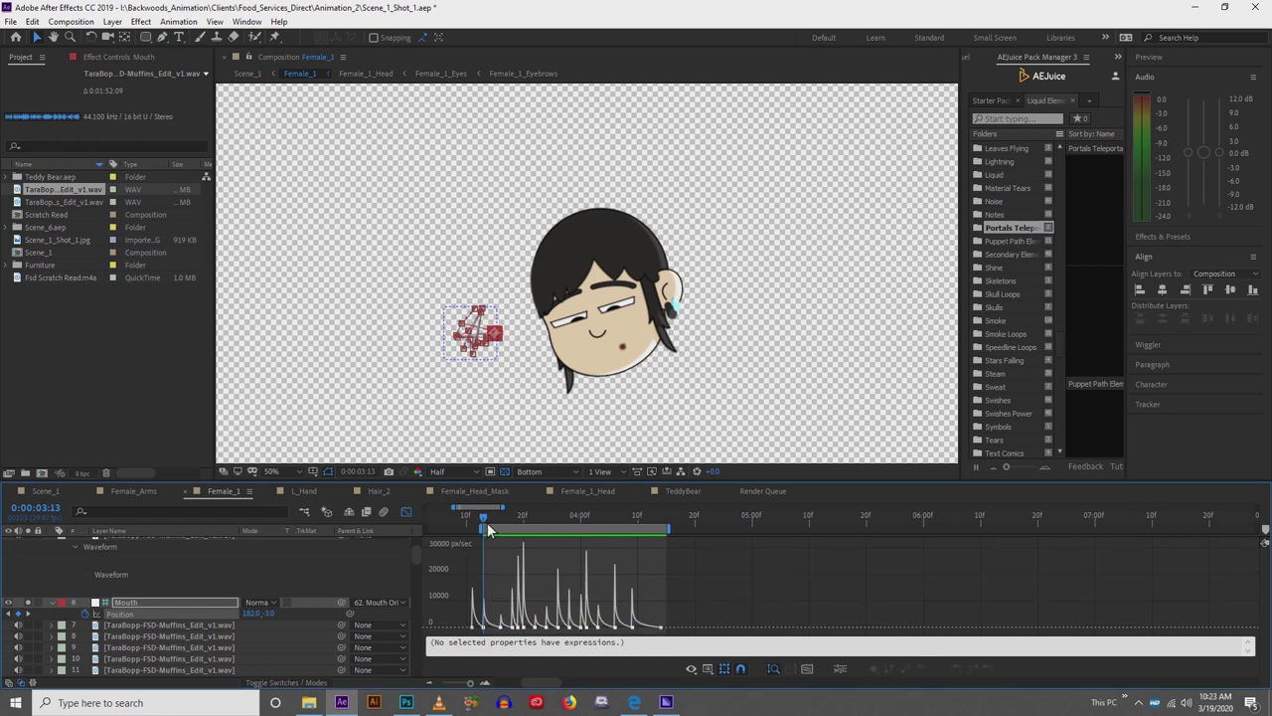
pyautogui.moveTo(485, 515); pyautogui.dragTo(528, 518)
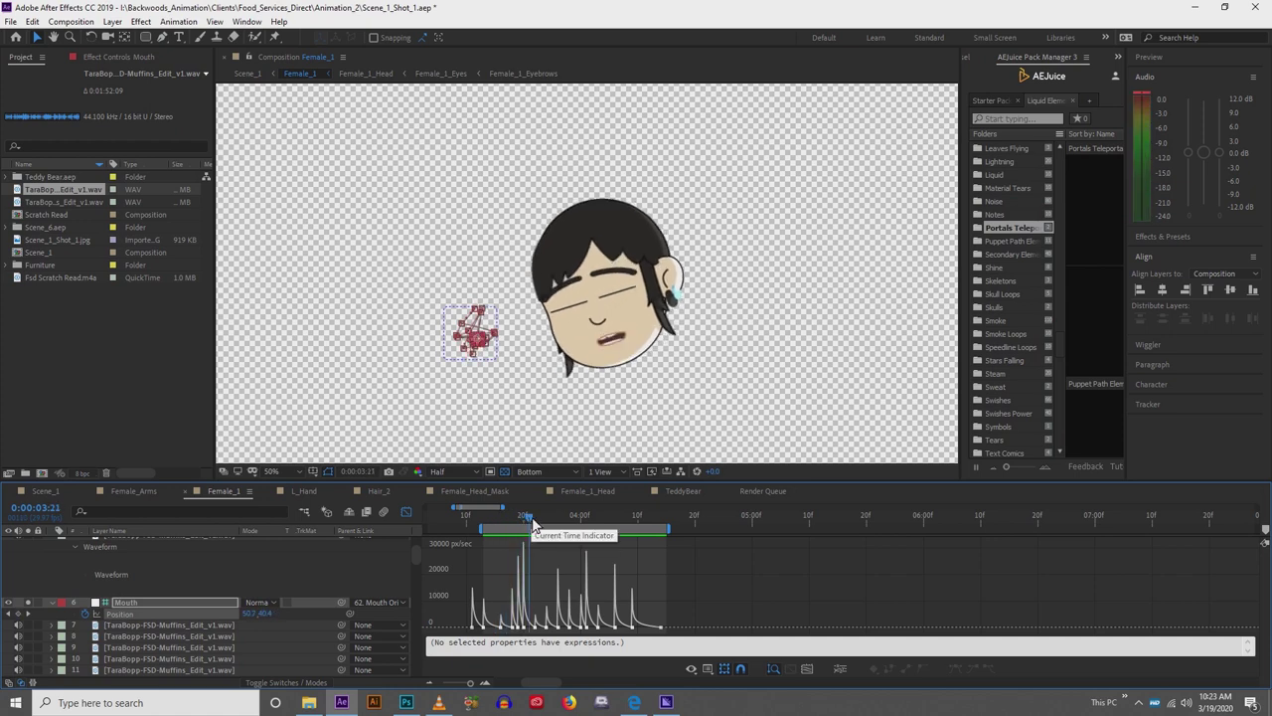
# Select all Mouth Position keyframes and zoom in on the speech keys, ending in layer-bar view.
pyautogui.click(404, 513)
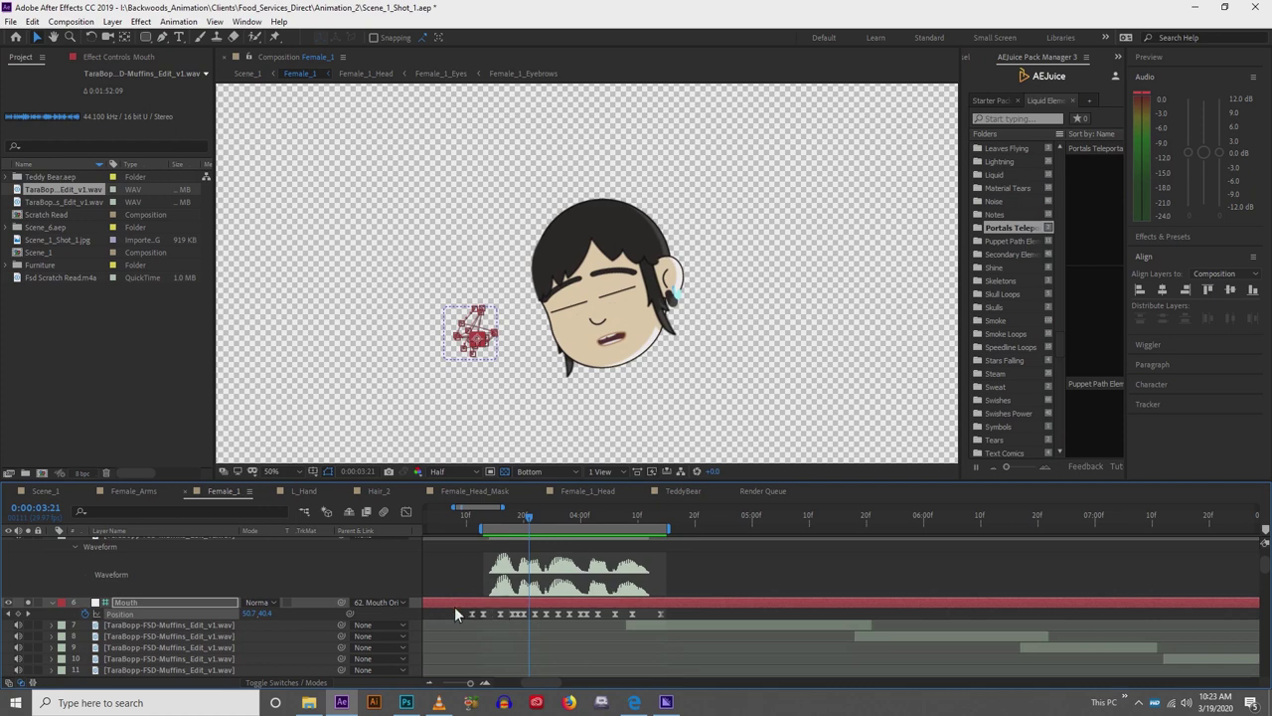
pyautogui.moveTo(458, 609); pyautogui.dragTo(676, 621)
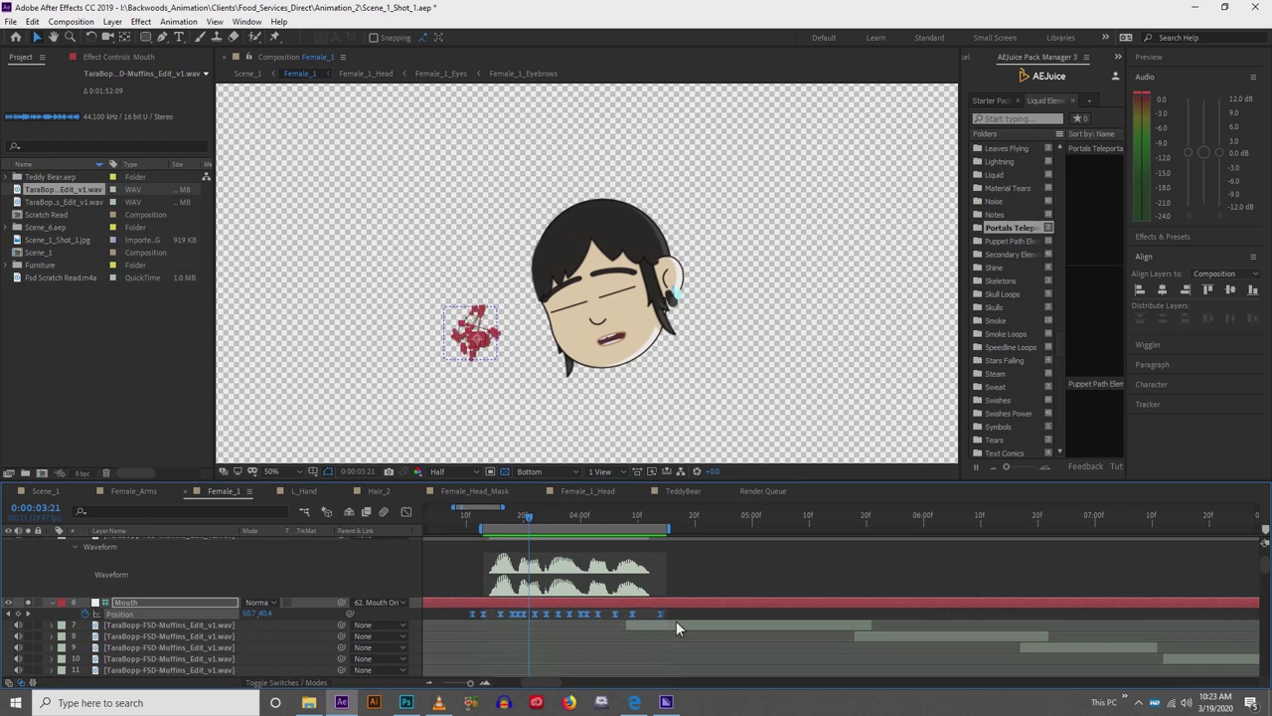
pyautogui.click(406, 513)
pyautogui.moveTo(696, 613); pyautogui.dragTo(453, 638)
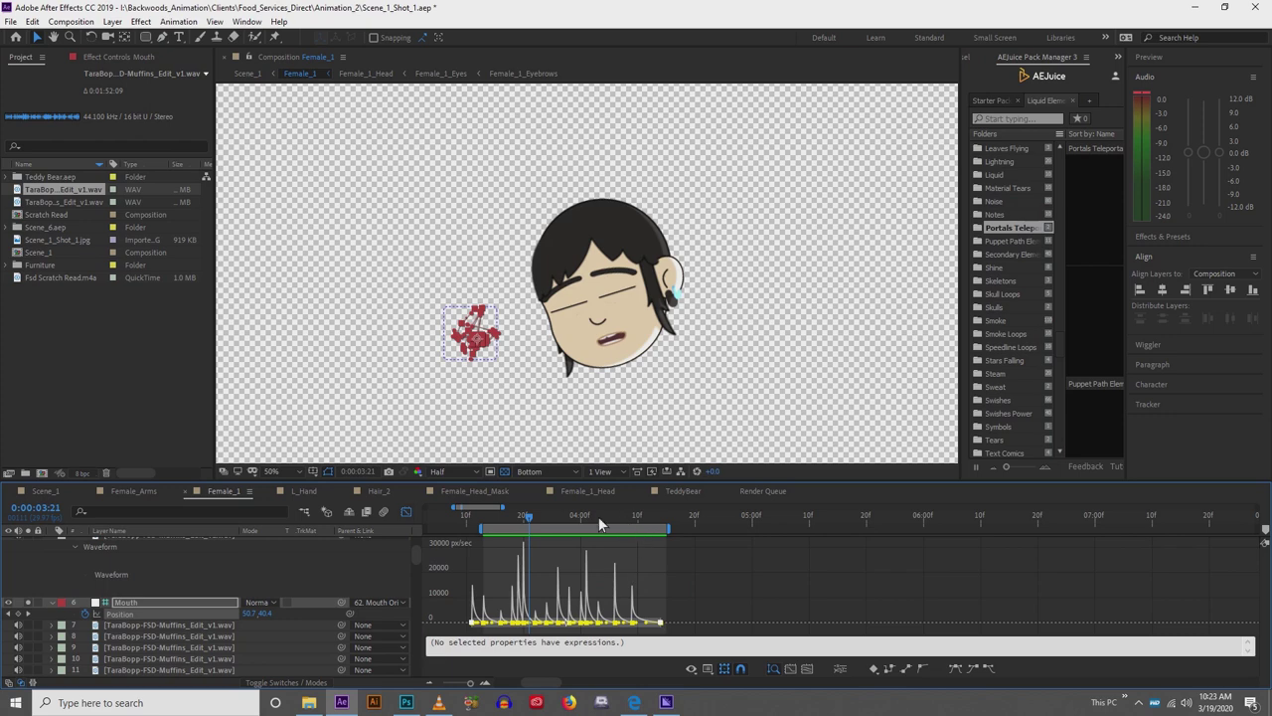
pyautogui.moveTo(498, 507); pyautogui.dragTo(476, 509)
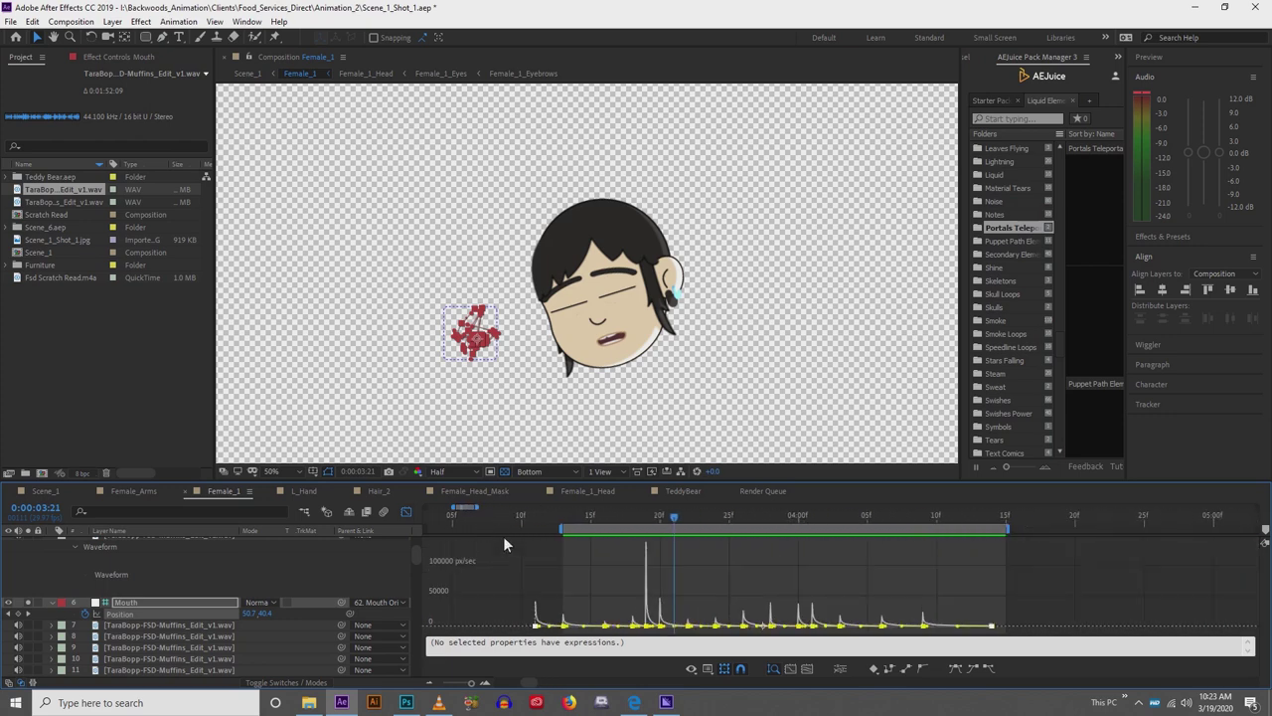
pyautogui.click(406, 513)
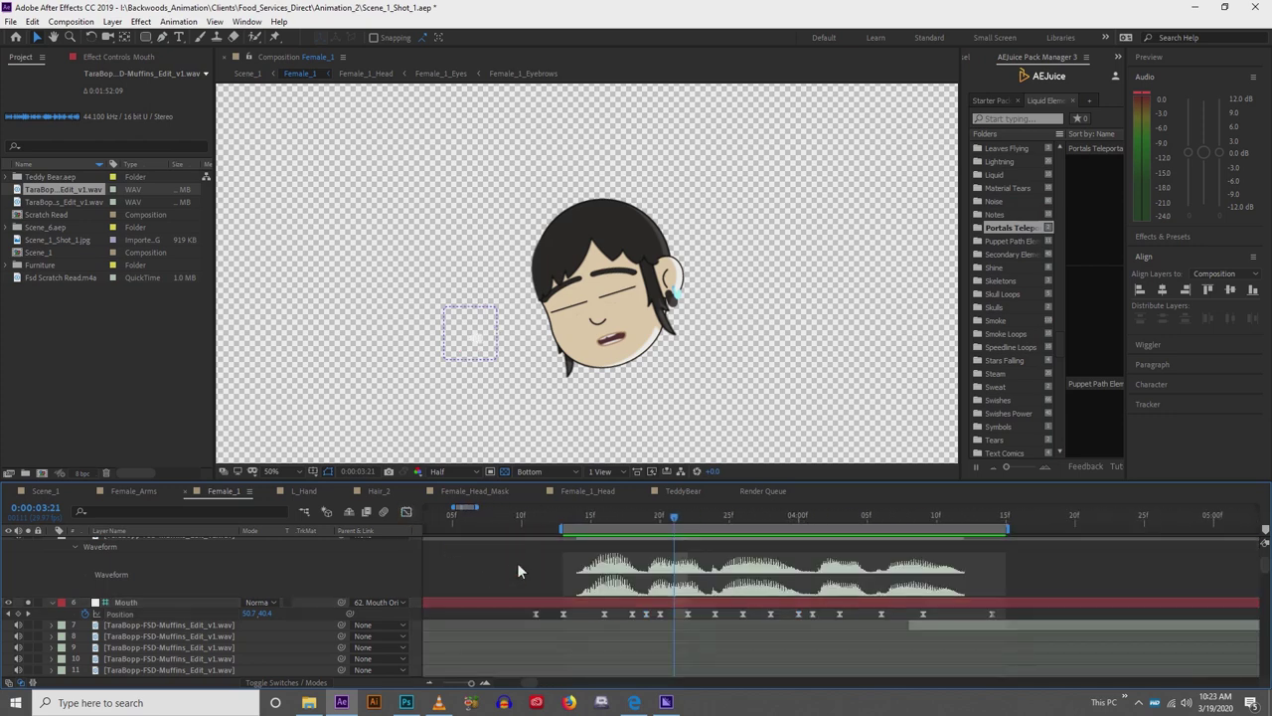
# Move the Mouth layer below layer 6 and swap the visible waveform to the second dialogue layer.
pyautogui.scroll(-1, 596, 582)
pyautogui.hscroll(2, 576, 612)
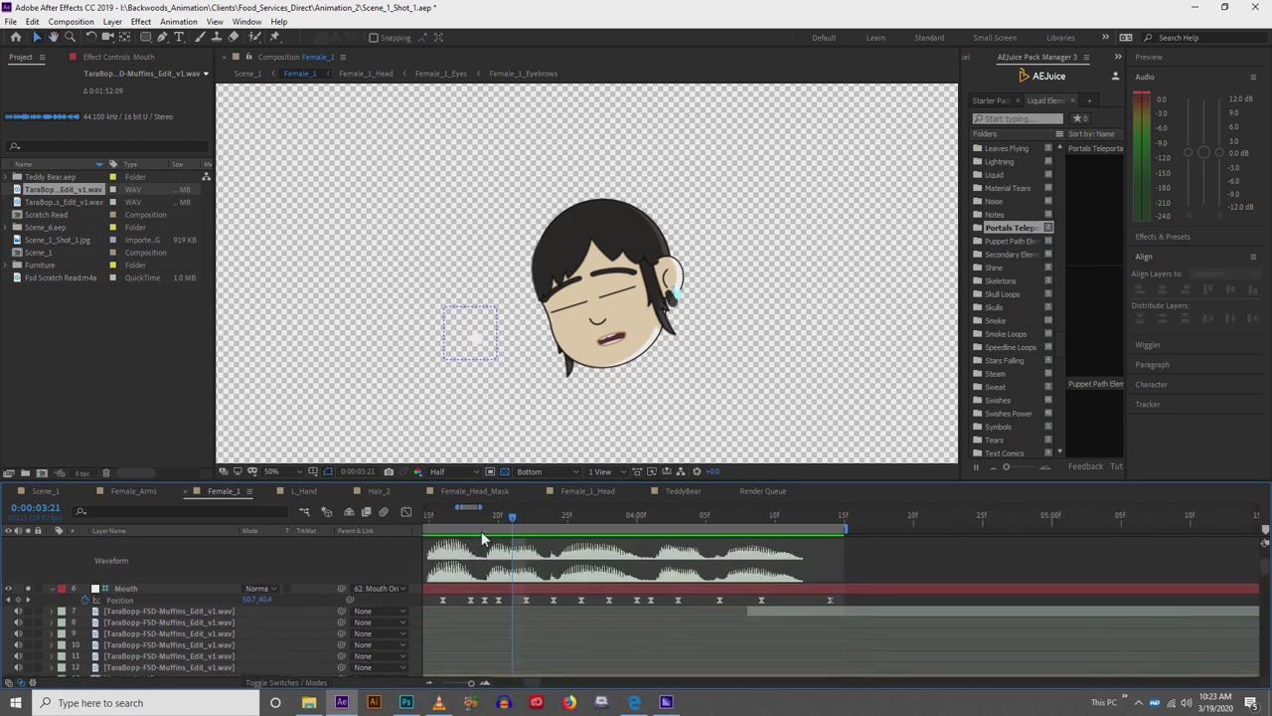
pyautogui.moveTo(200, 587); pyautogui.dragTo(198, 617)
pyautogui.scroll(2, 124, 563)
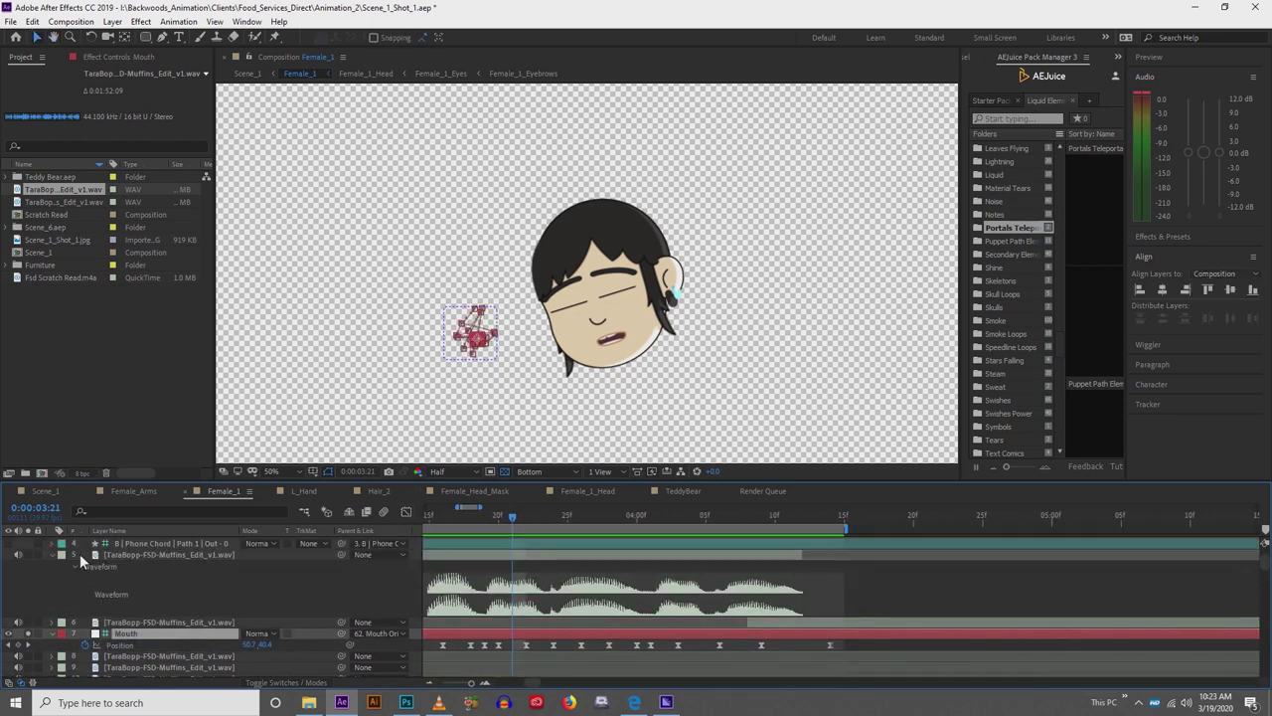
pyautogui.click(53, 556)
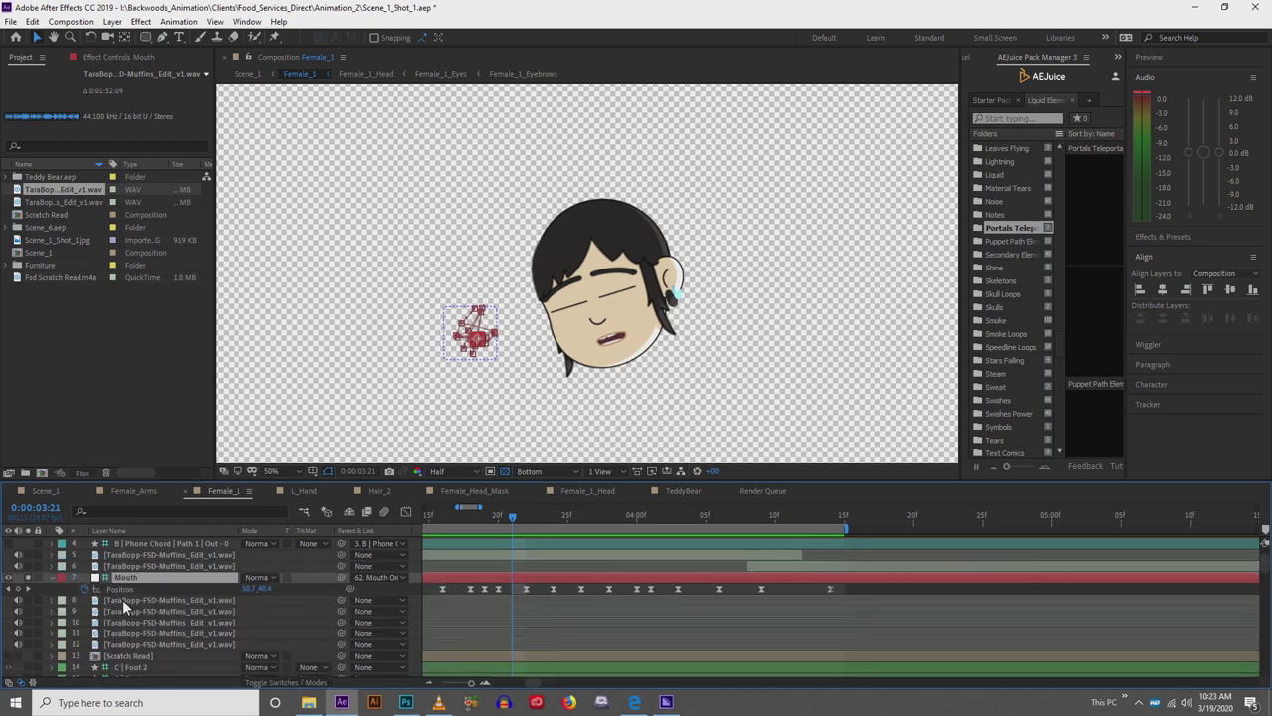
pyautogui.click(130, 565)
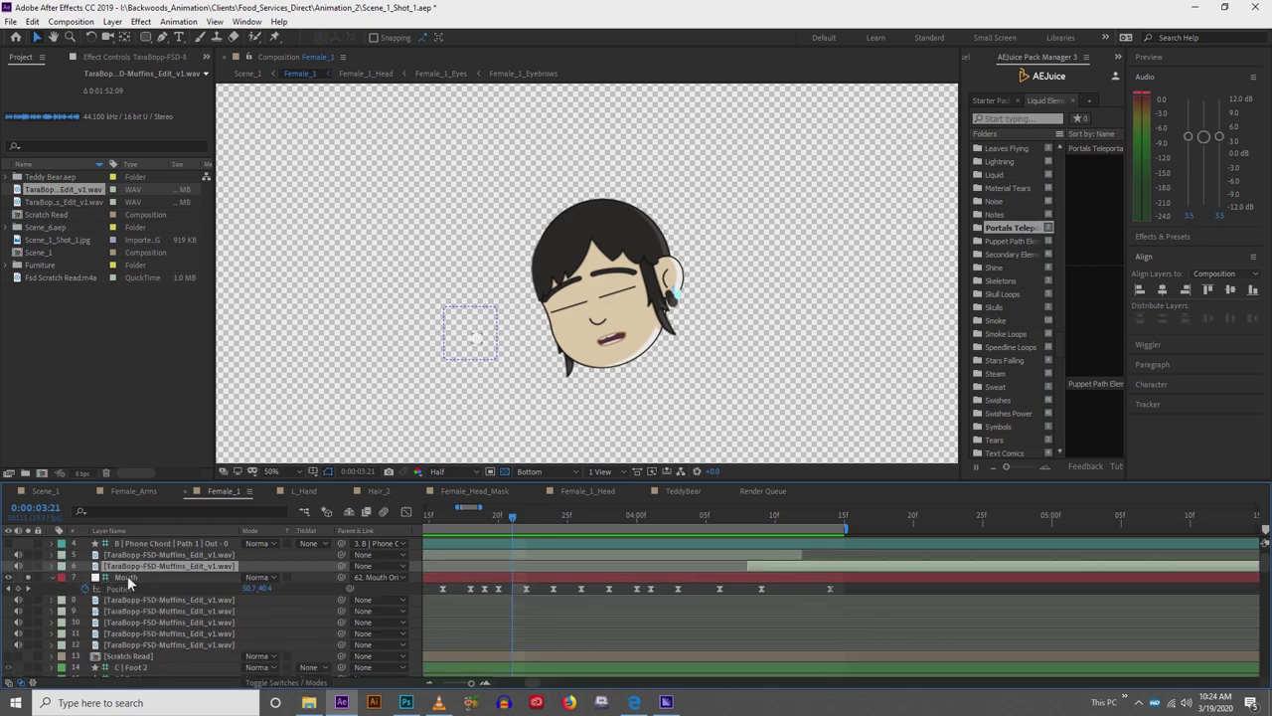
pyautogui.press('l')
pyautogui.press('l')
# Select the Mouth layer, locate the second line's first sound, and zoom the viewer to 100%.
pyautogui.moveTo(483, 506); pyautogui.dragTo(646, 532)
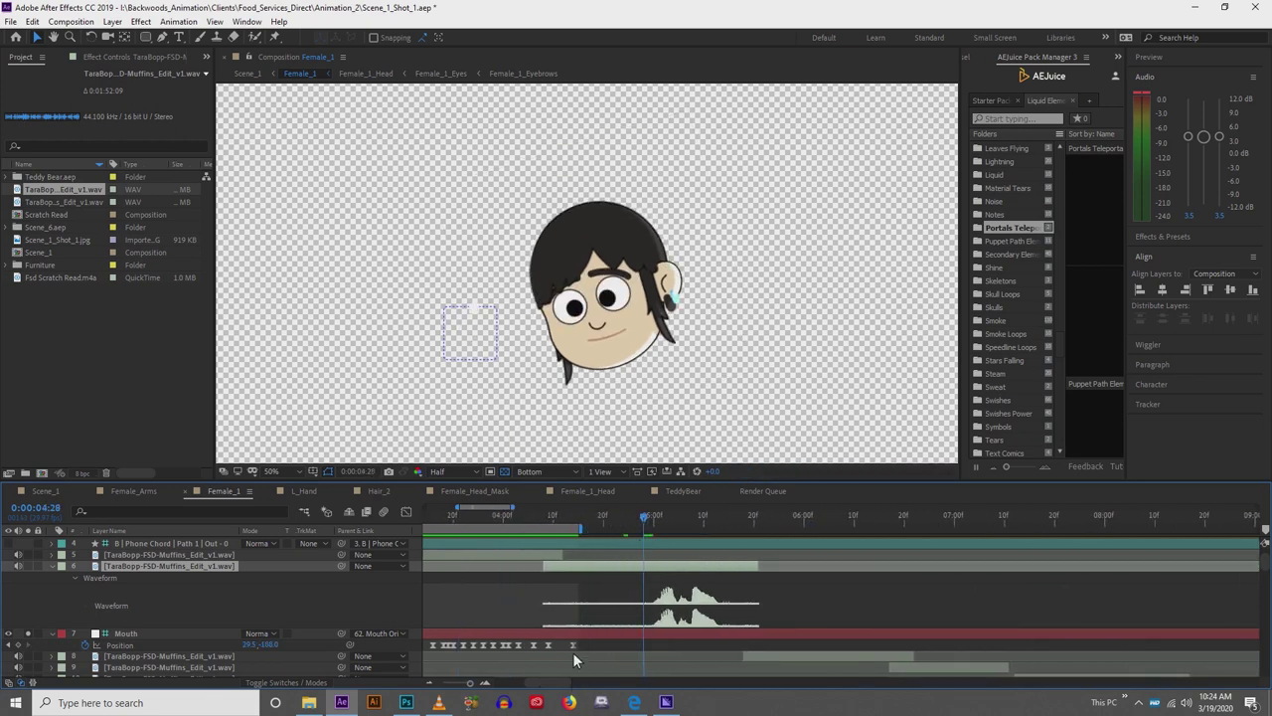
pyautogui.click(573, 648)
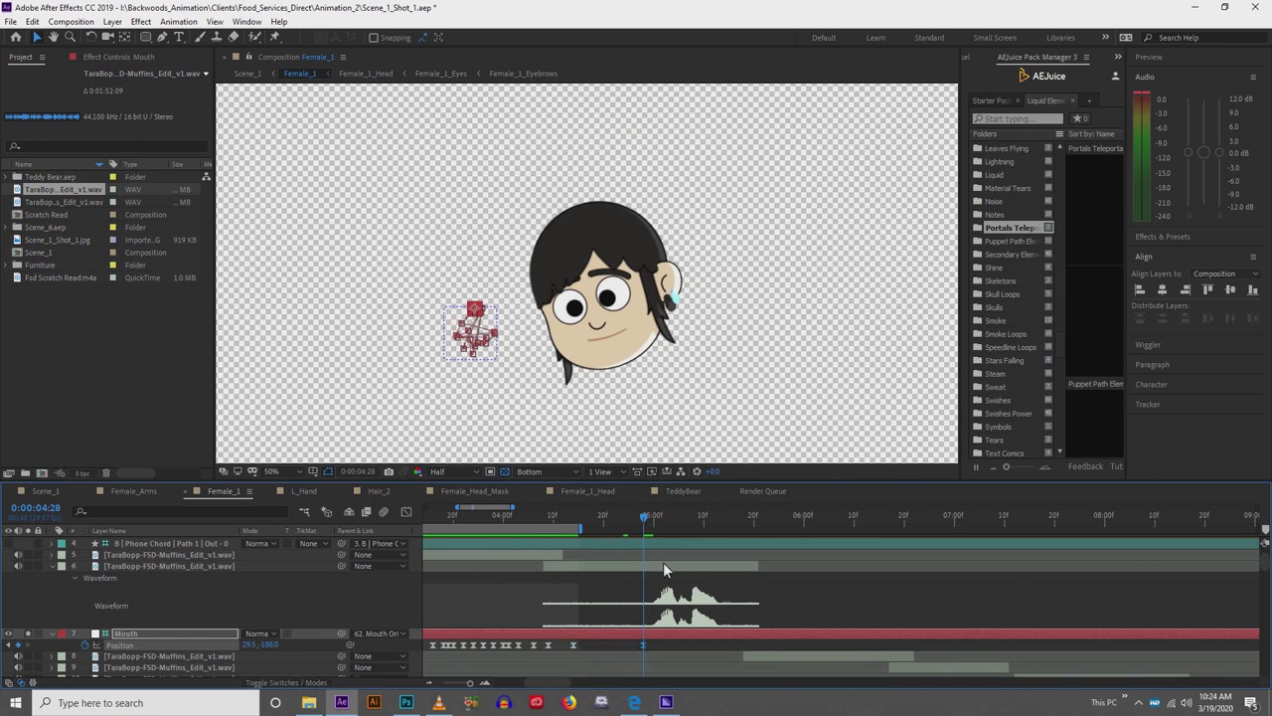
pyautogui.moveTo(645, 521)
pyautogui.mouseDown()
pyautogui.moveTo(698, 524)
pyautogui.moveTo(650, 532)
pyautogui.mouseUp()
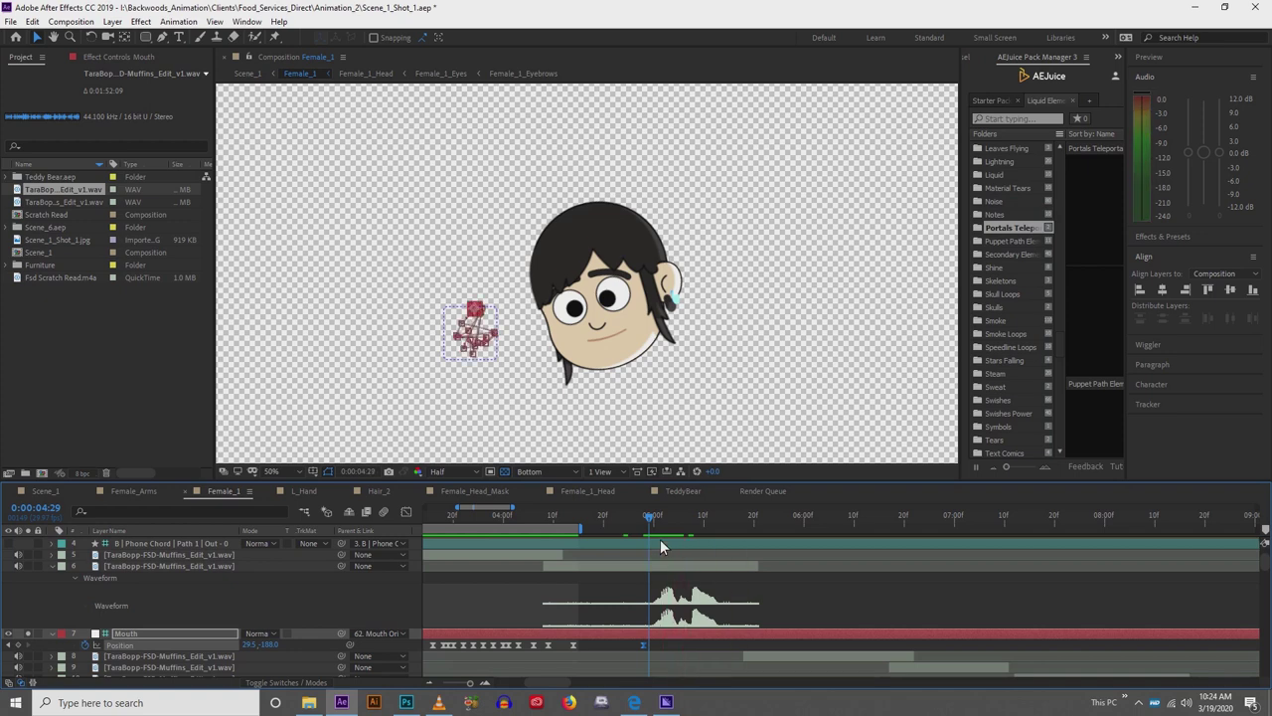
pyautogui.moveTo(648, 524); pyautogui.dragTo(658, 524)
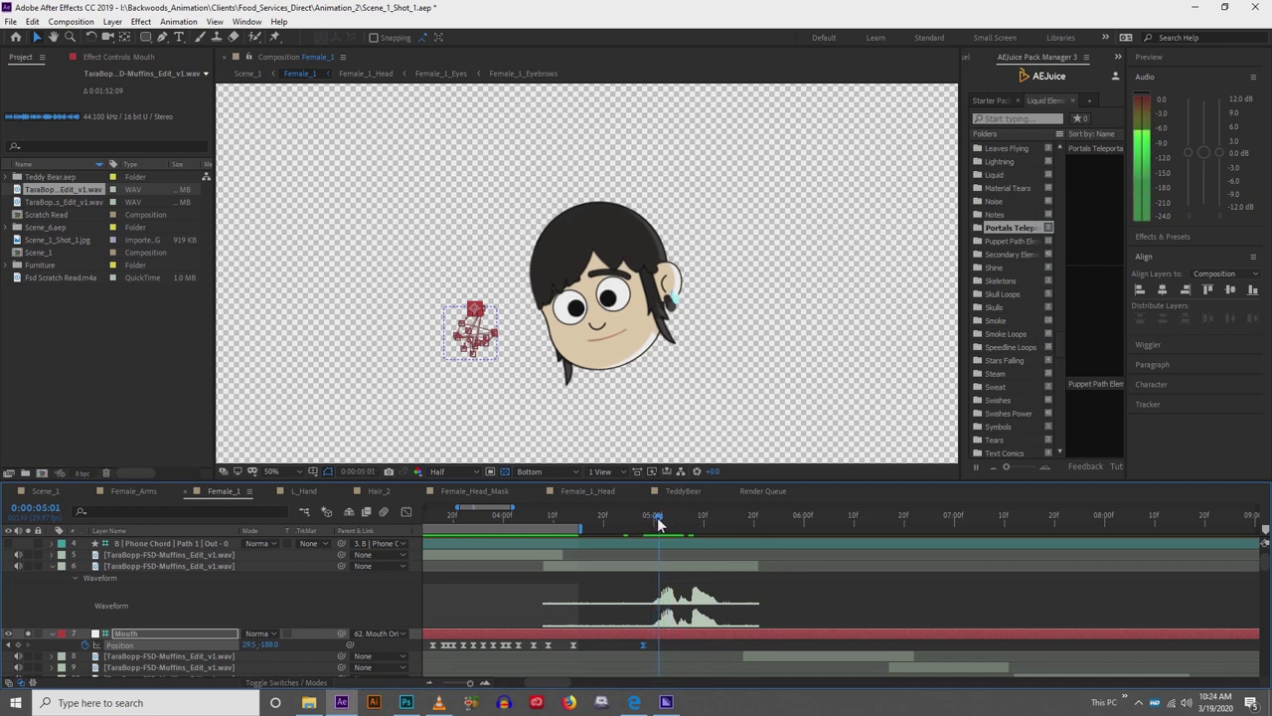
pyautogui.press('.')
# Key the mouth small and closed at the first sound, open at 0:00:05:03, smiling at 0:00:05:06.
pyautogui.moveTo(397, 346); pyautogui.dragTo(436, 301)
pyautogui.moveTo(468, 343); pyautogui.dragTo(461, 344)
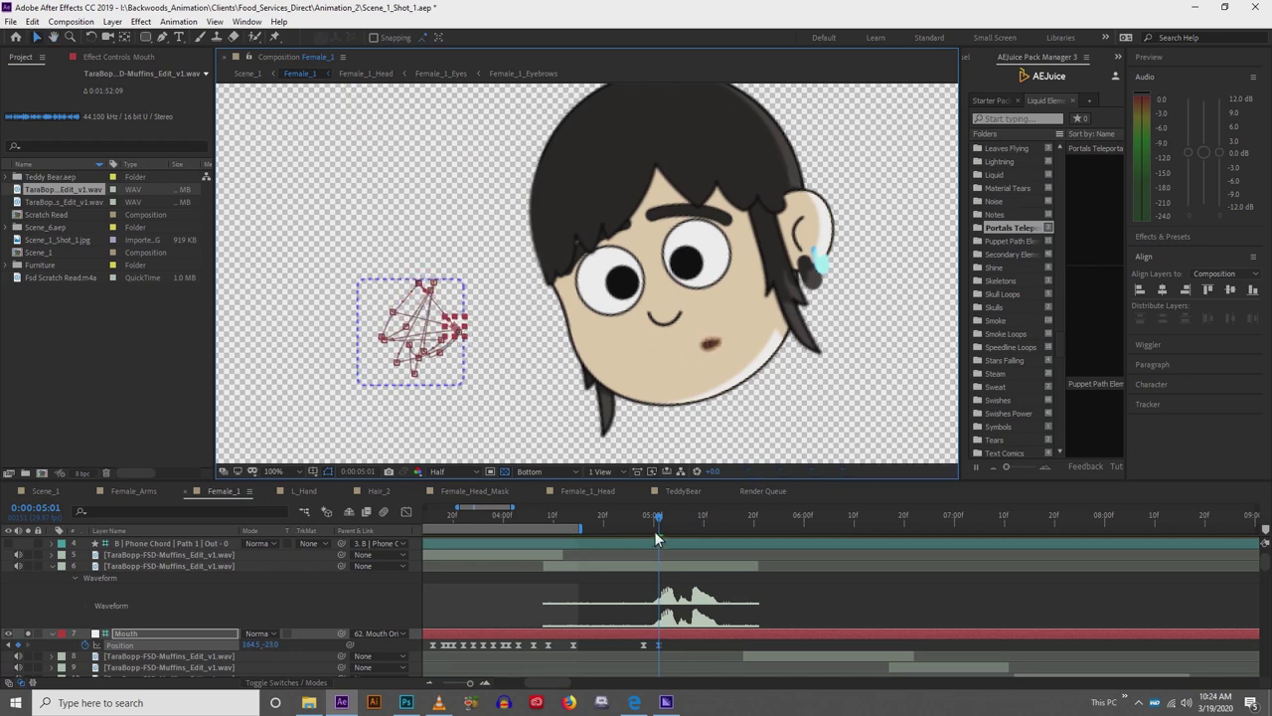
pyautogui.click(668, 519)
pyautogui.moveTo(455, 324); pyautogui.dragTo(423, 370)
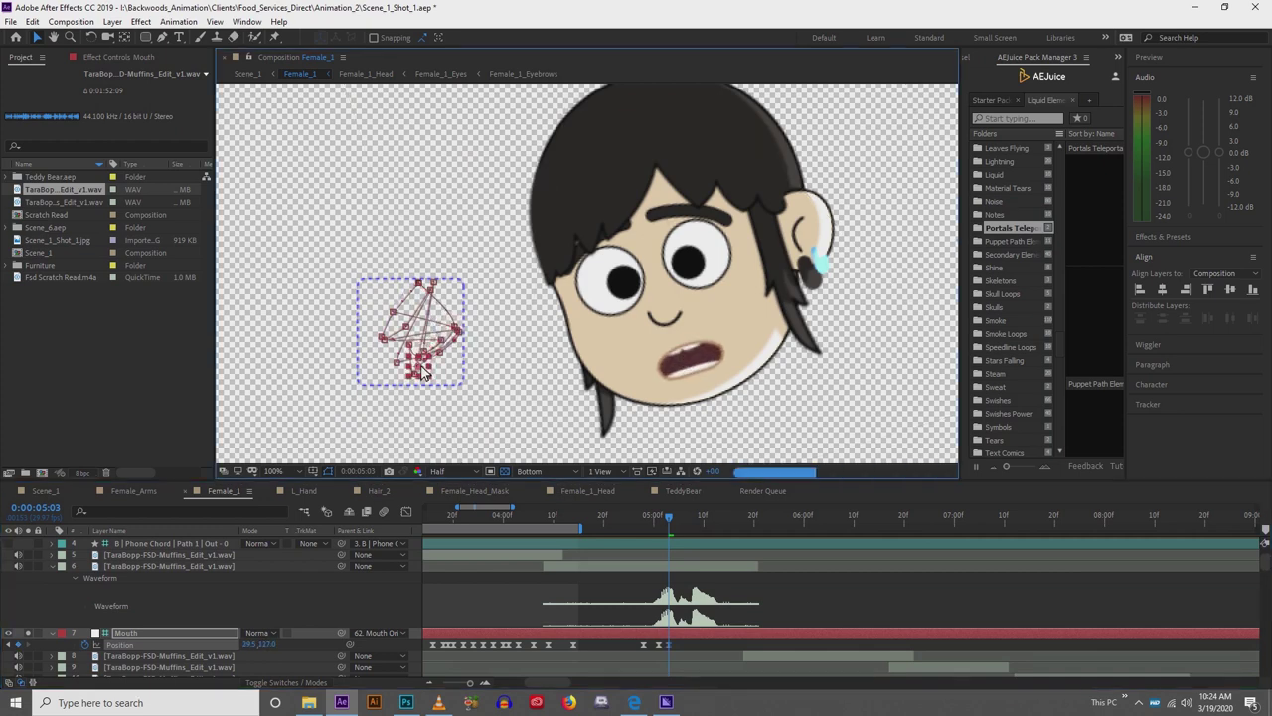
pyautogui.moveTo(660, 520); pyautogui.dragTo(684, 520)
pyautogui.moveTo(423, 355); pyautogui.dragTo(418, 335)
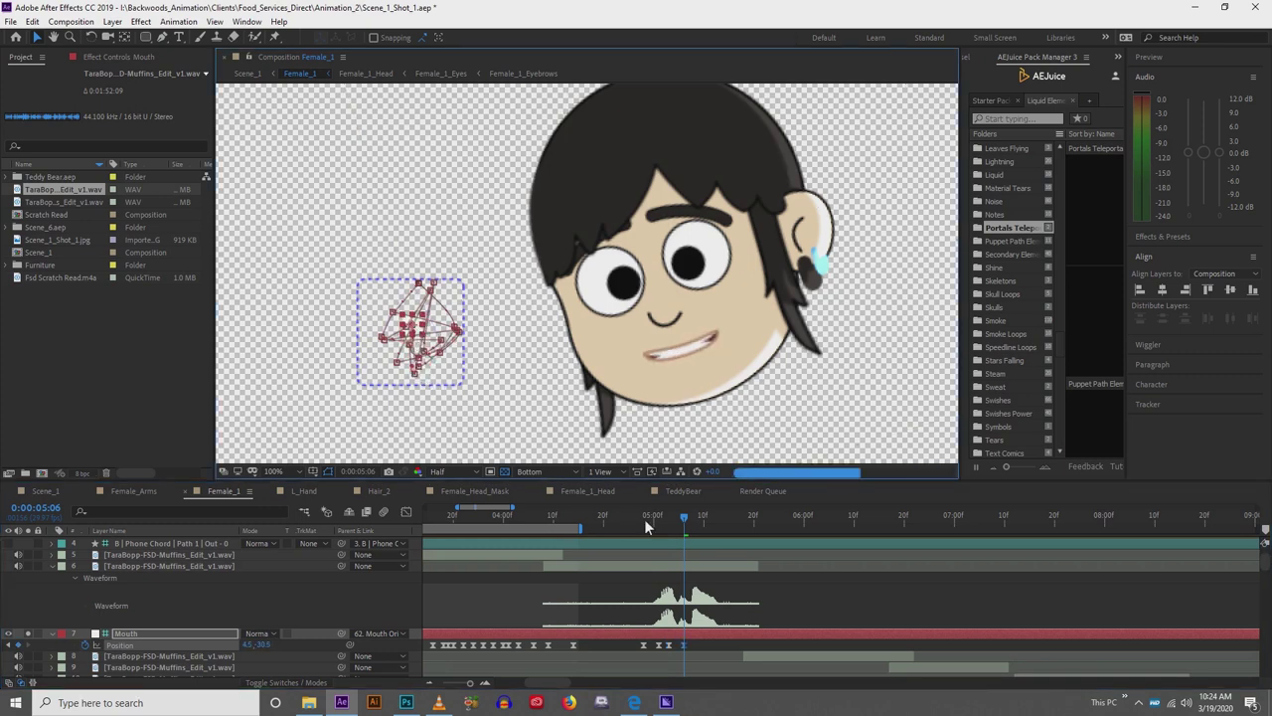
# Key new mouth shapes at 0:00:05:09 and a closed smile at 0:00:05:13, then select them in the speed graph.
pyautogui.moveTo(688, 520); pyautogui.dragTo(699, 520)
pyautogui.moveTo(417, 335); pyautogui.dragTo(418, 381)
pyautogui.moveTo(700, 519); pyautogui.dragTo(718, 521)
pyautogui.moveTo(422, 376); pyautogui.dragTo(420, 290)
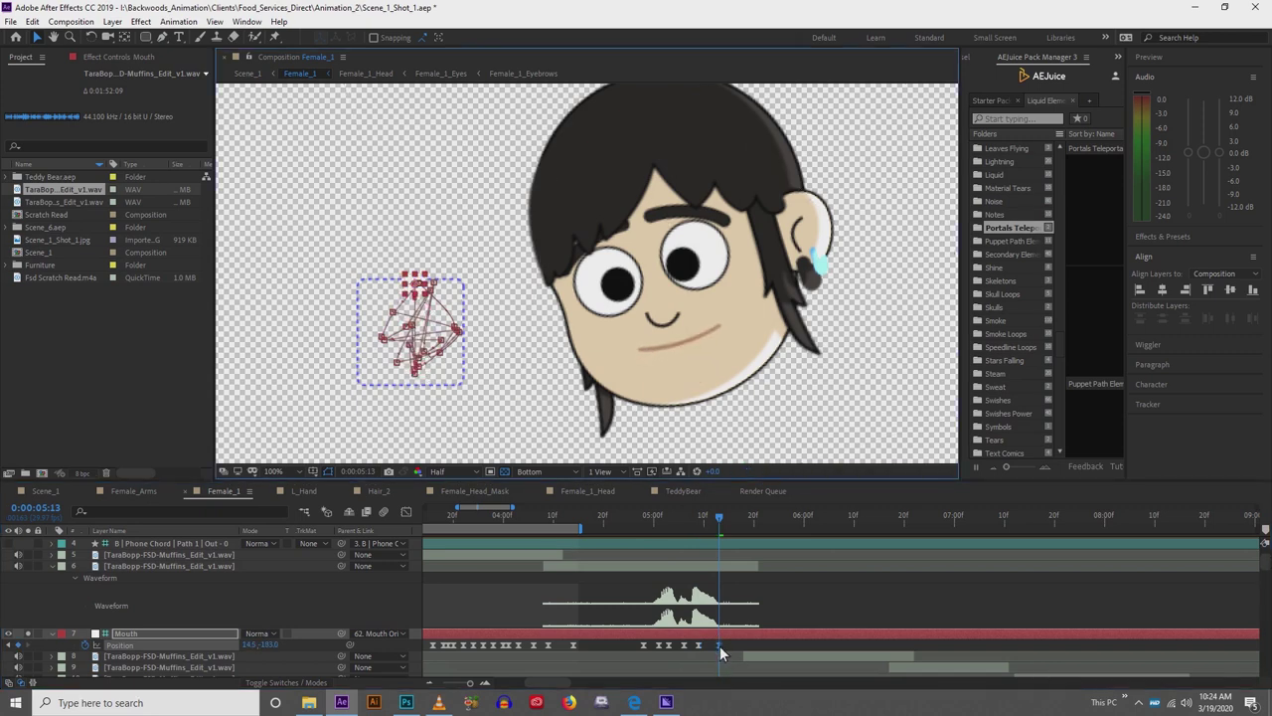
pyautogui.click(407, 512)
pyautogui.moveTo(691, 651); pyautogui.dragTo(686, 641)
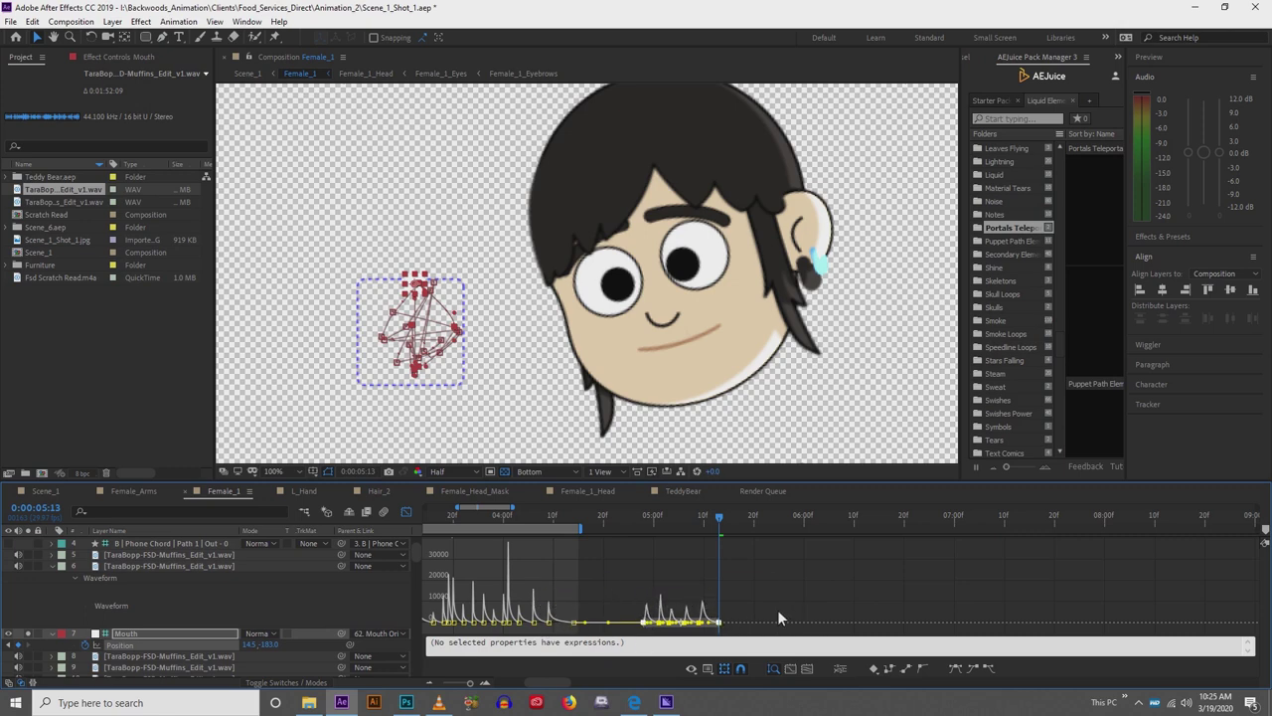
# Extend the work area to about 0:00:05:20 and preview the lip-sync for both lines.
pyautogui.click(407, 513)
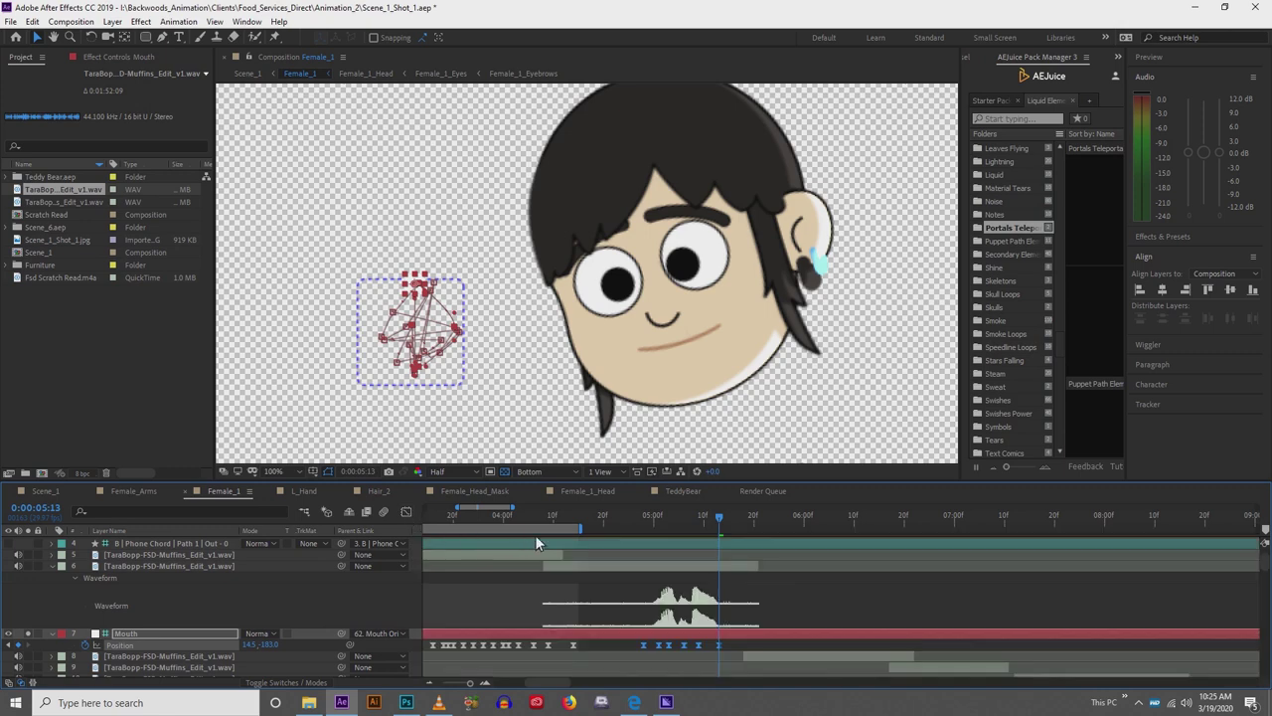
pyautogui.moveTo(582, 528); pyautogui.dragTo(751, 529)
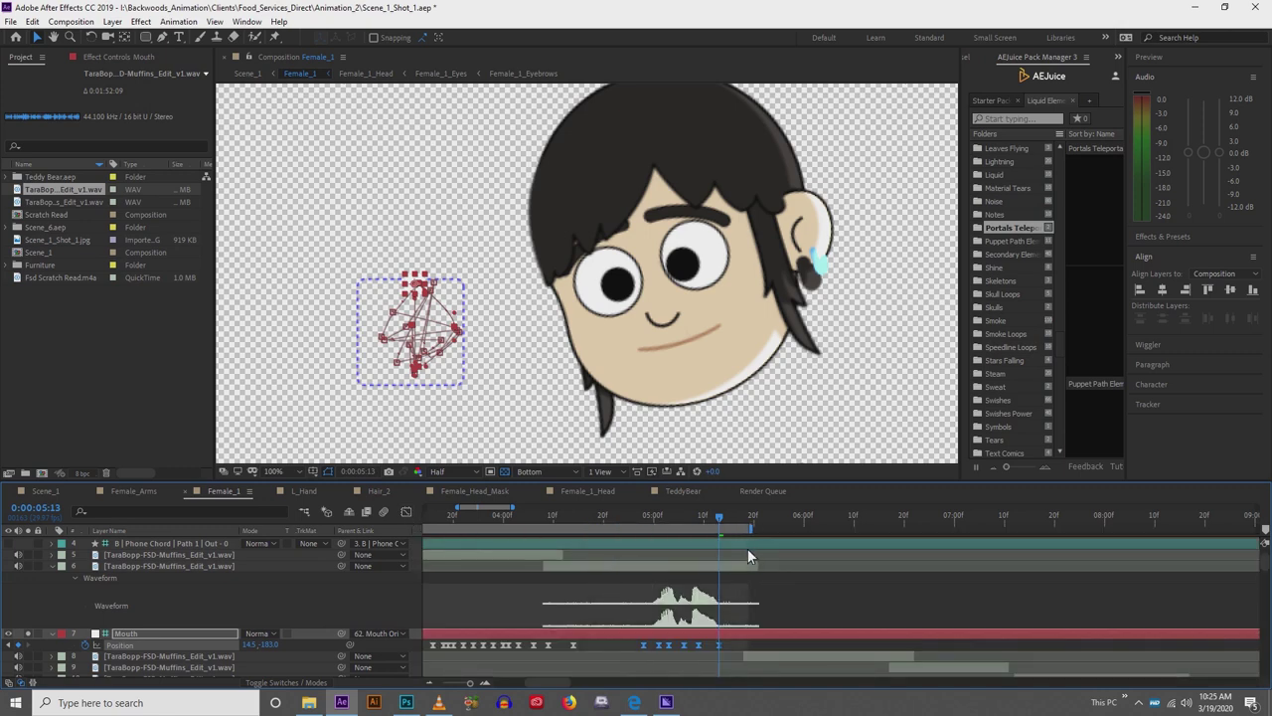
pyautogui.press('space')
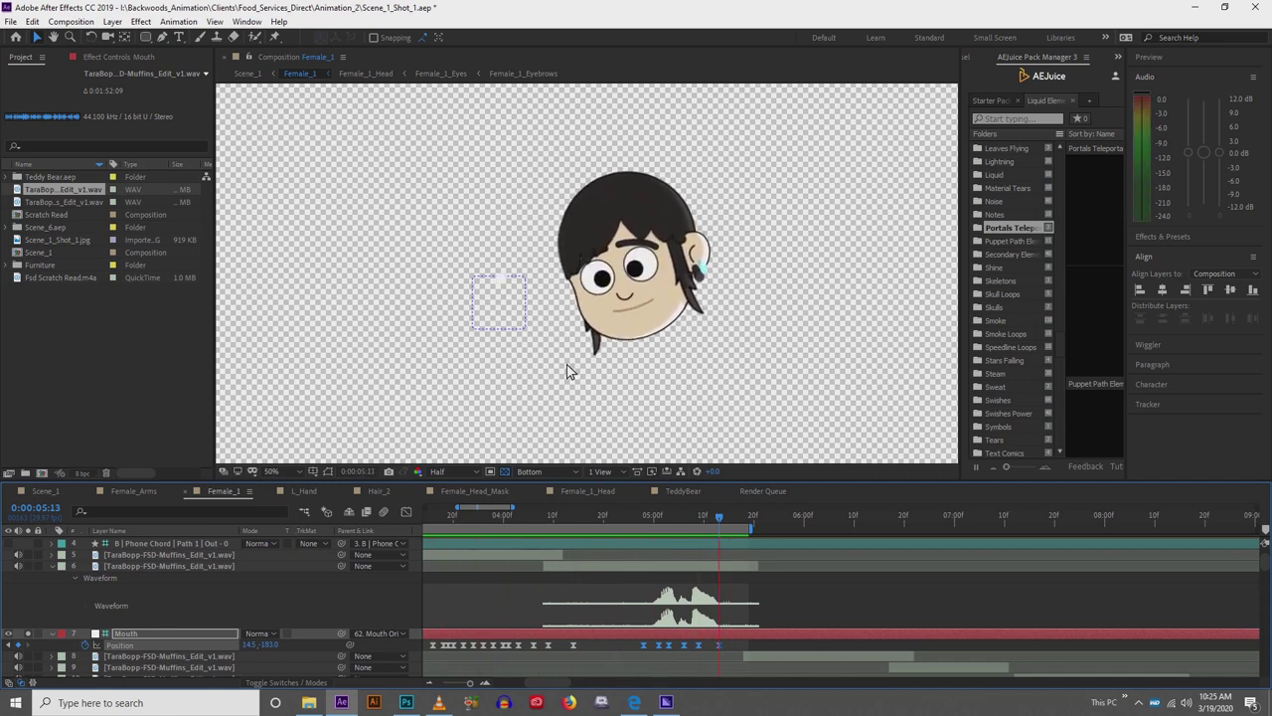
pyautogui.moveTo(936, 569)
pyautogui.mouseDown()
pyautogui.moveTo(545, 614)
pyautogui.moveTo(609, 607)
pyautogui.moveTo(568, 627)
pyautogui.mouseUp()
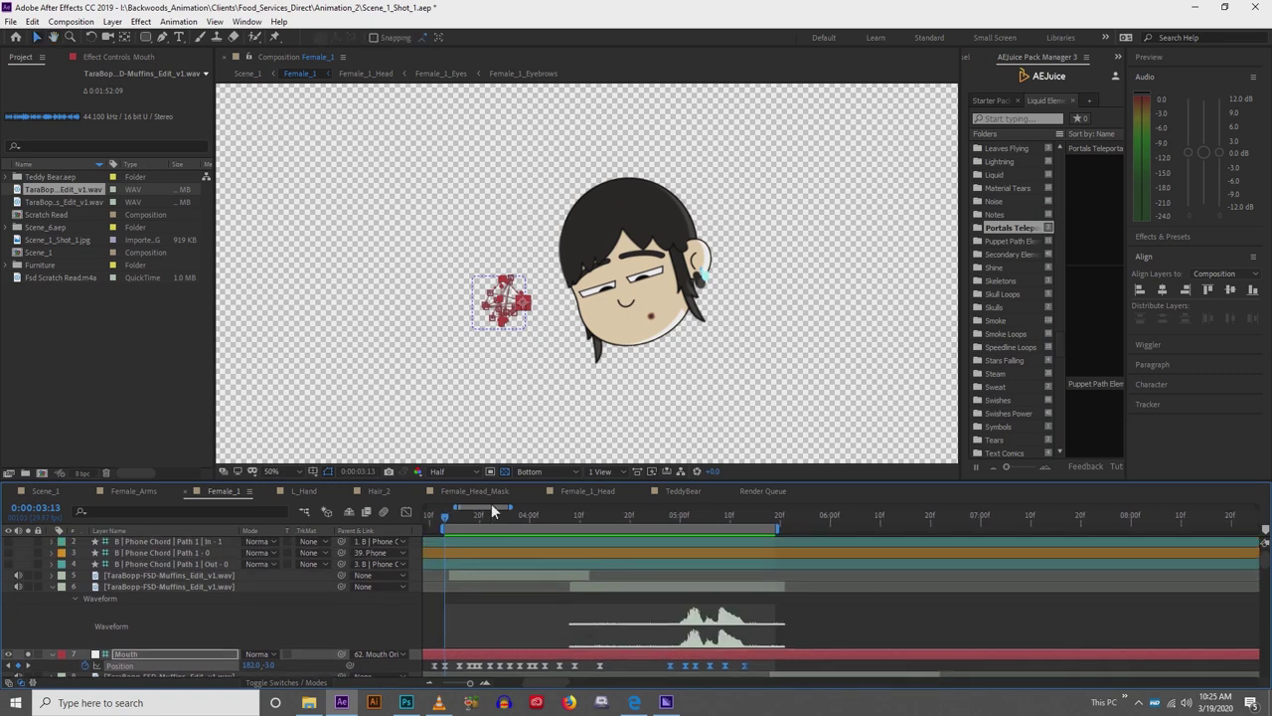
pyautogui.moveTo(511, 510); pyautogui.dragTo(626, 517)
pyautogui.scroll(-3, 636, 580)
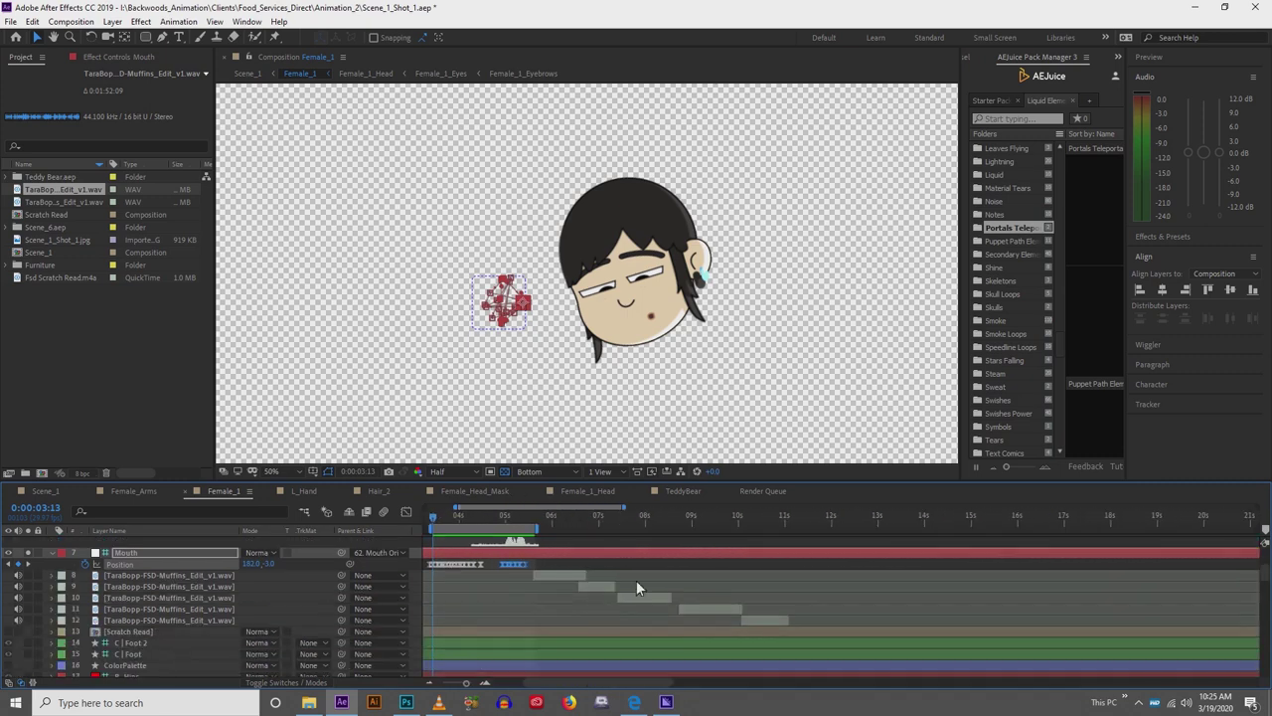
pyautogui.scroll(2, 636, 571)
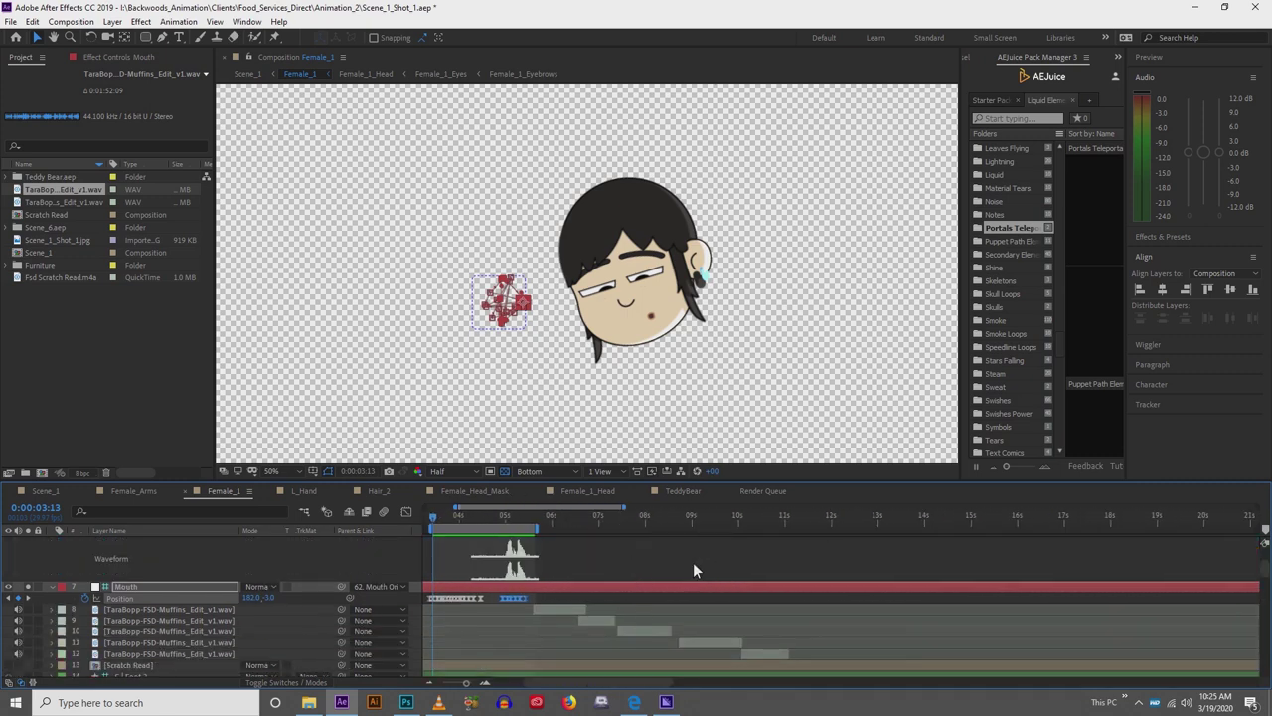
pyautogui.moveTo(623, 510); pyautogui.dragTo(517, 515)
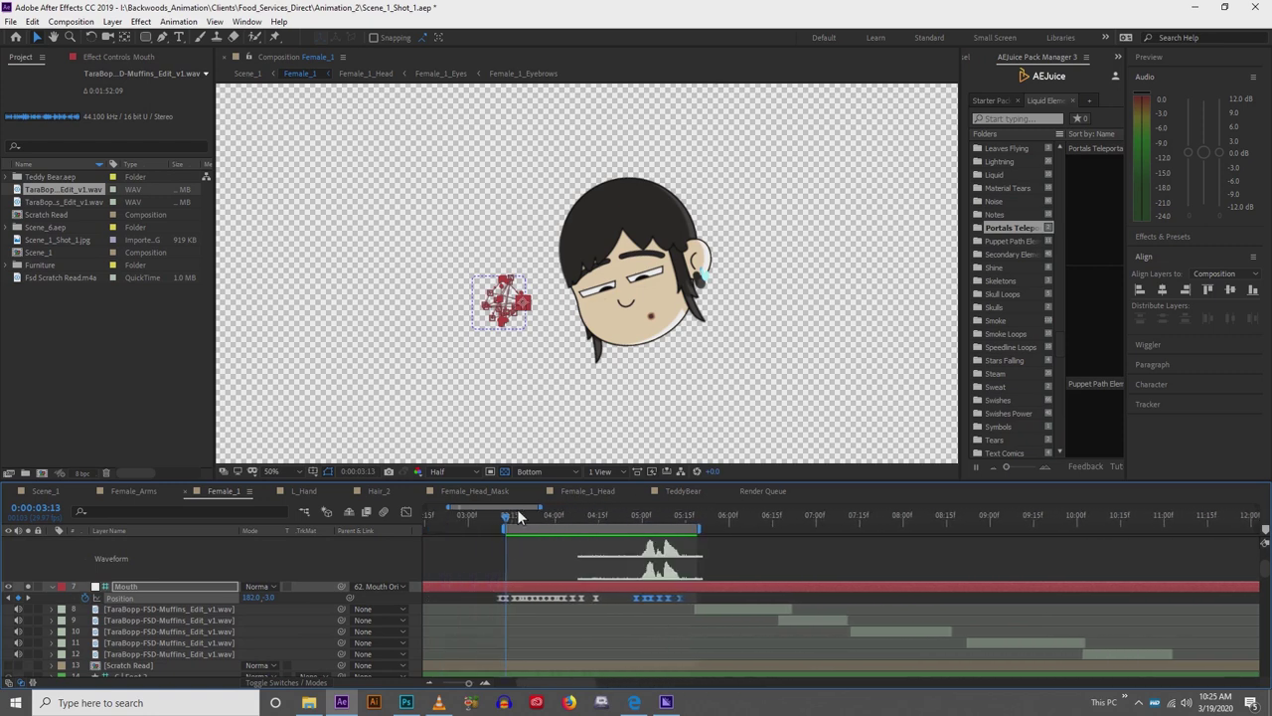
pyautogui.scroll(4, 511, 574)
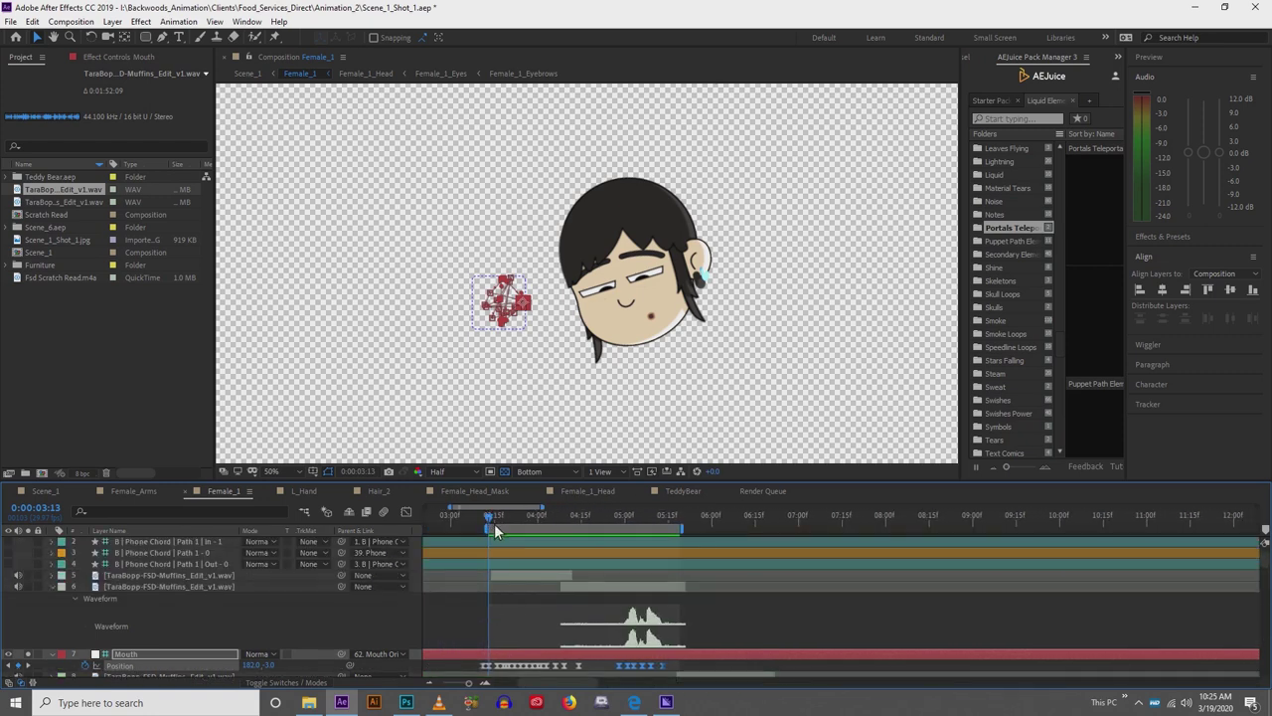